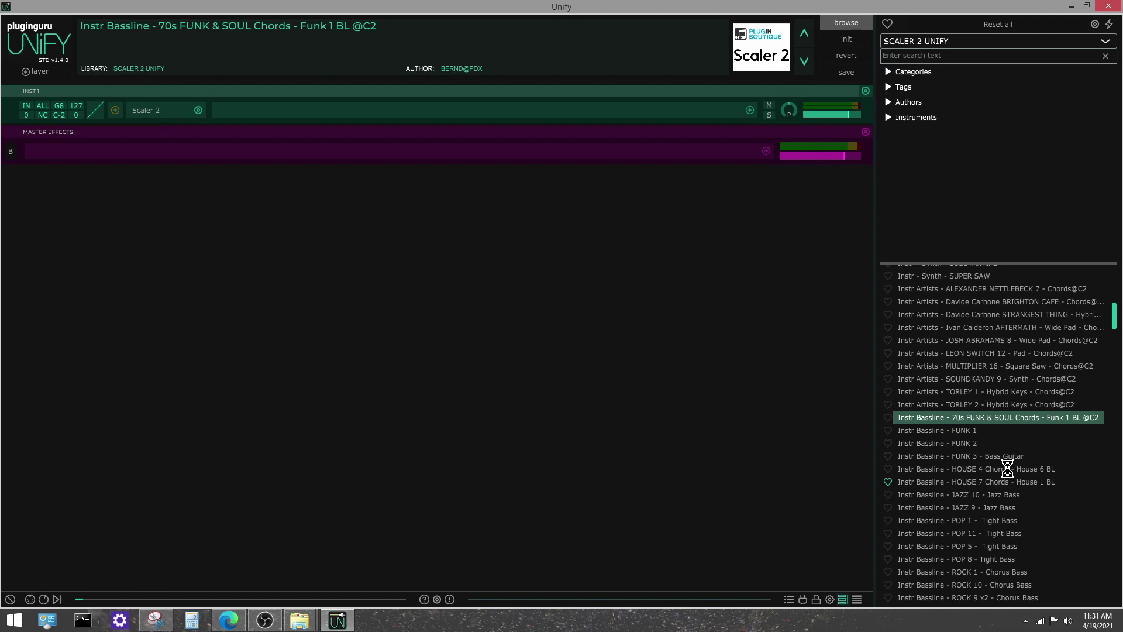
- Open Scaler 2 in the HOUSE 4 Chords - House 6 BL patch and examine its House Bass patterns and performance types
left_click(149, 111)
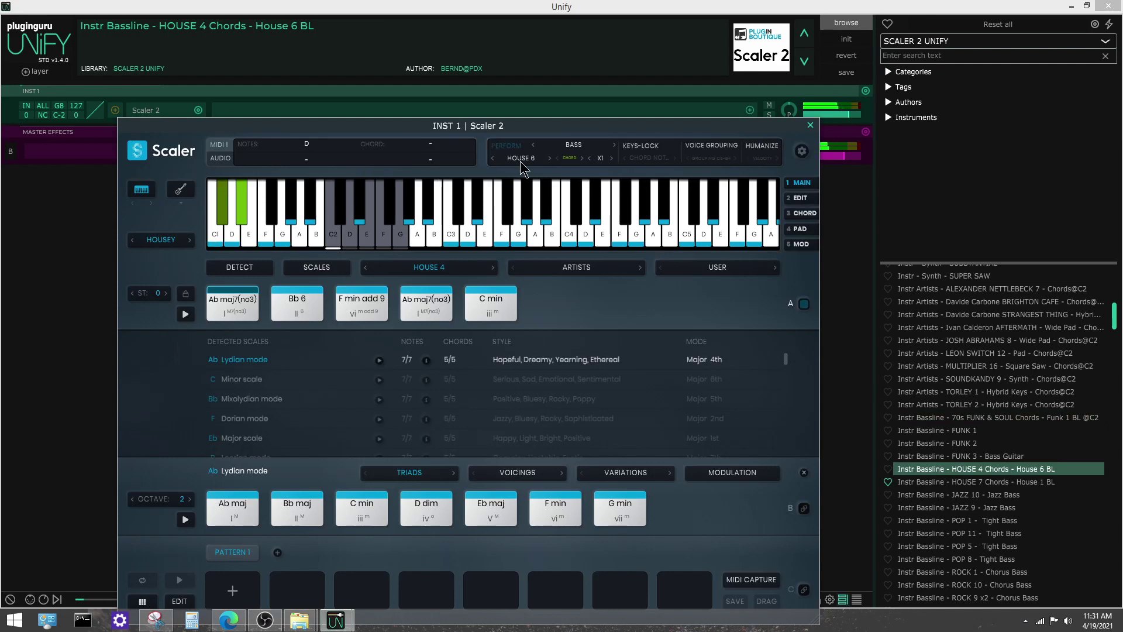
left_click(520, 161)
mouse_move(532, 187)
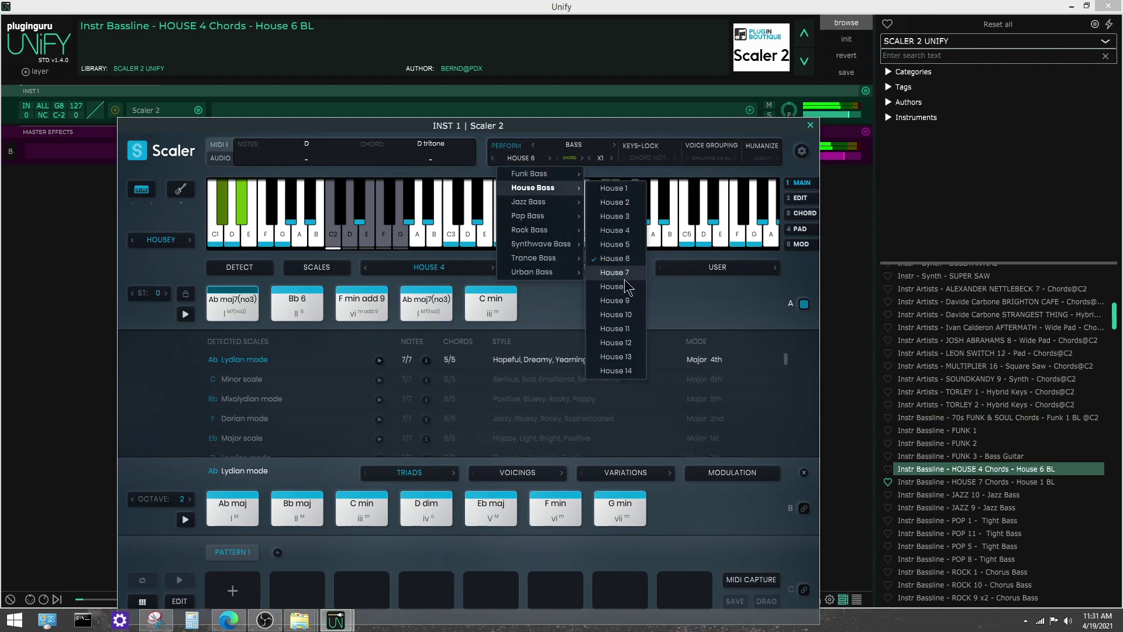
left_click(577, 148)
left_click(577, 149)
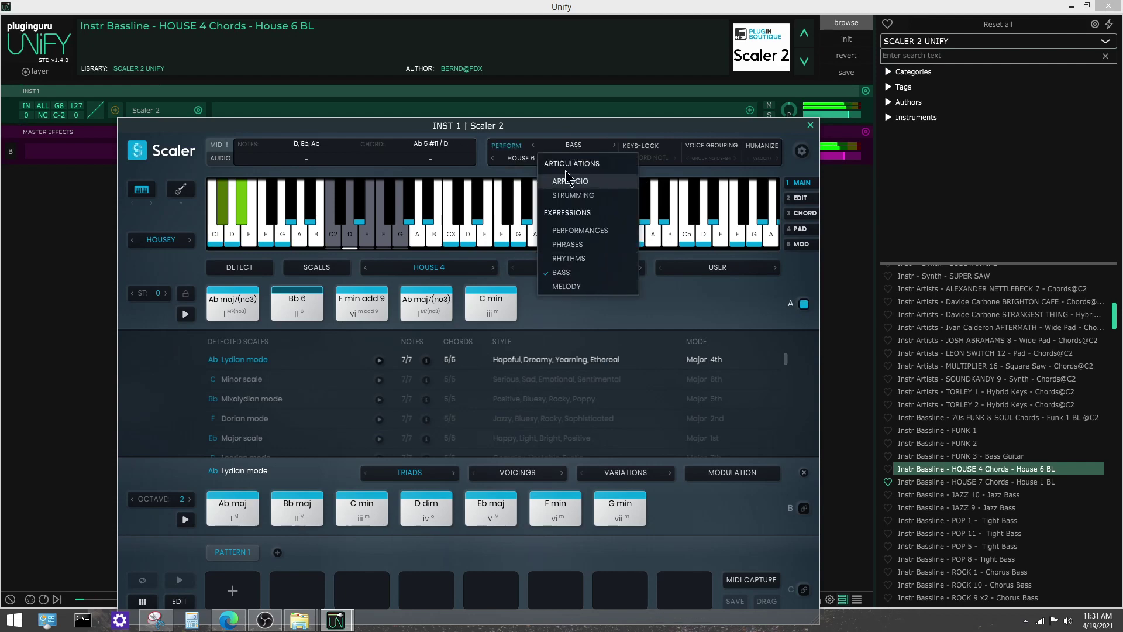
left_click(671, 319)
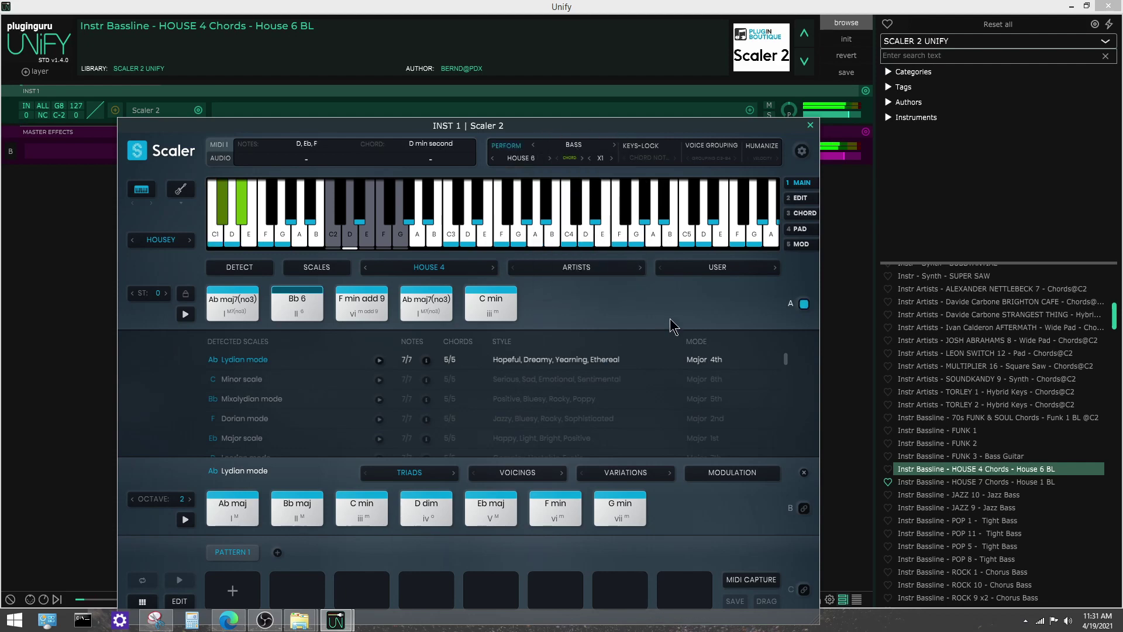
- Examine the available instrument sounds in the House 6 bassline patch, then close Scaler 2
left_click(163, 240)
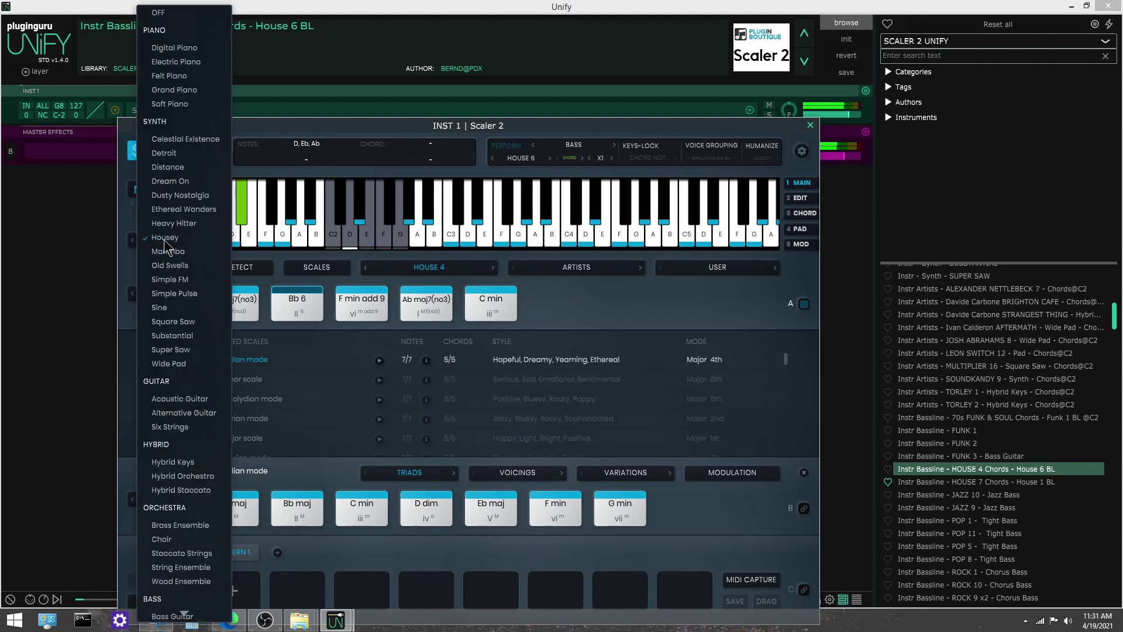
left_click(545, 319)
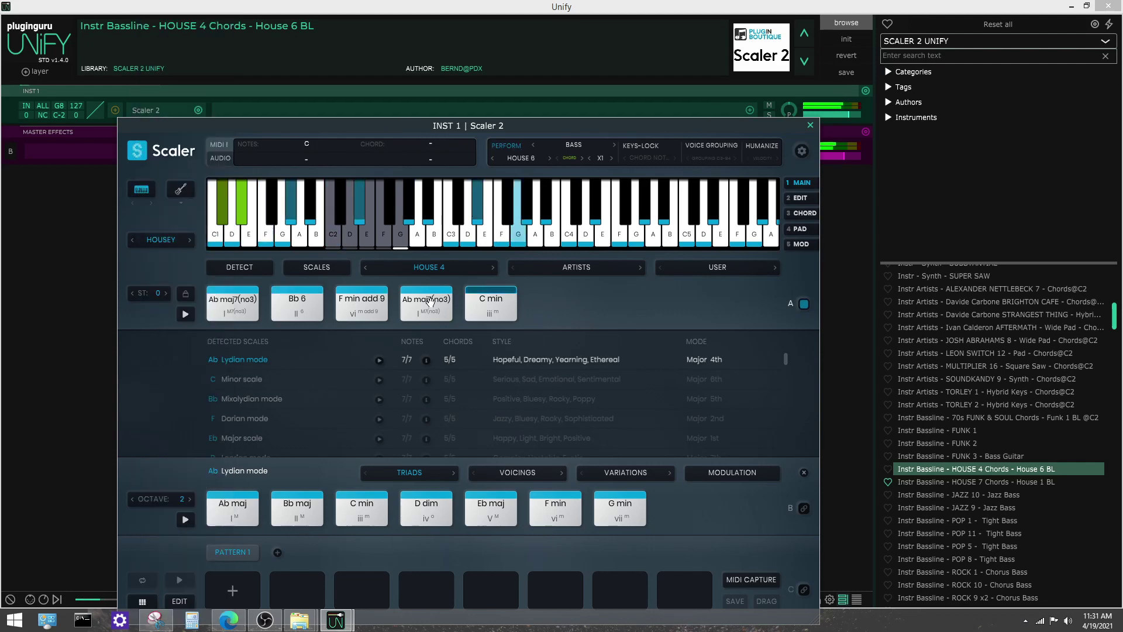
left_click(810, 125)
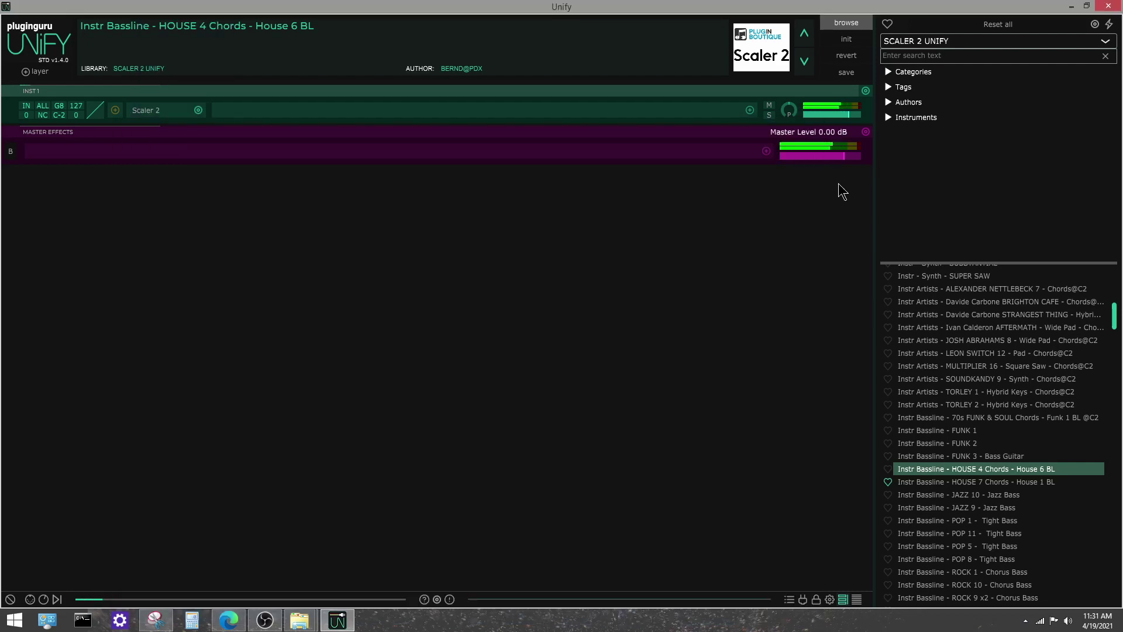
- Load the Instr Bassline - TECHNO 9 Song - Chords@C2 - Trance 5 BL patch and view the Techno song sets in Scaler 2
scroll(1036, 545, "down", 4)
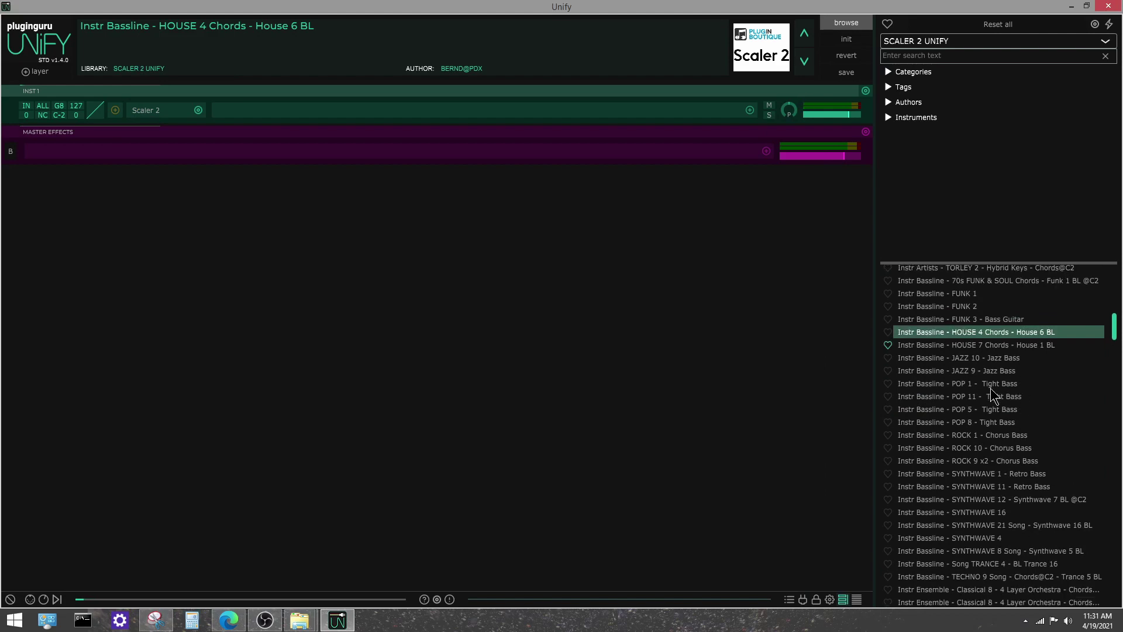
scroll(954, 502, "down", 5)
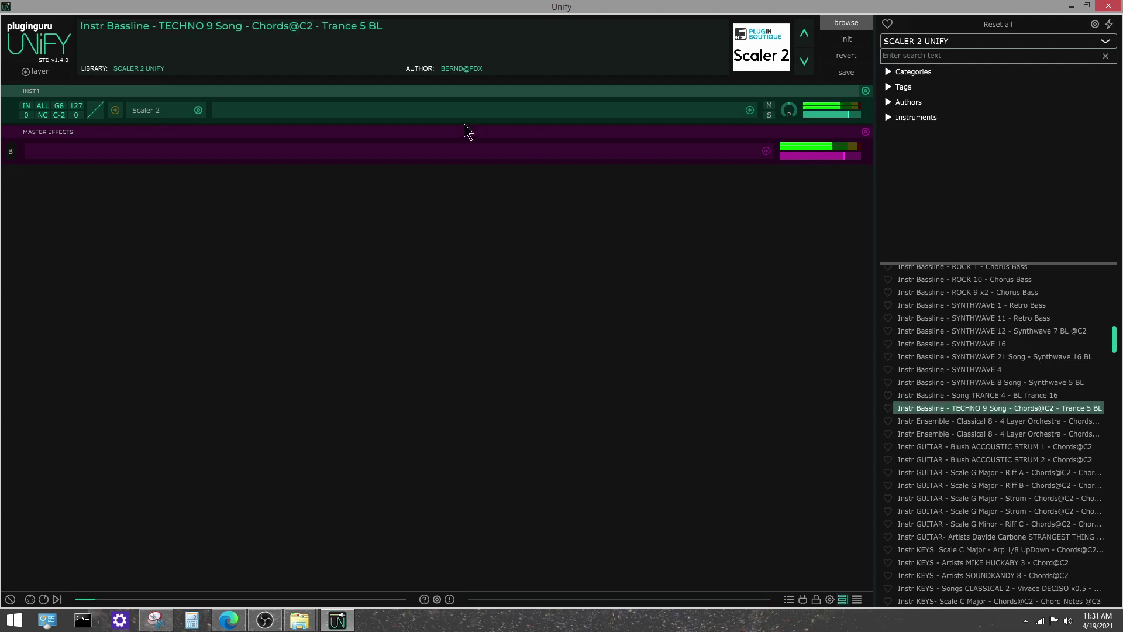
left_click(156, 111)
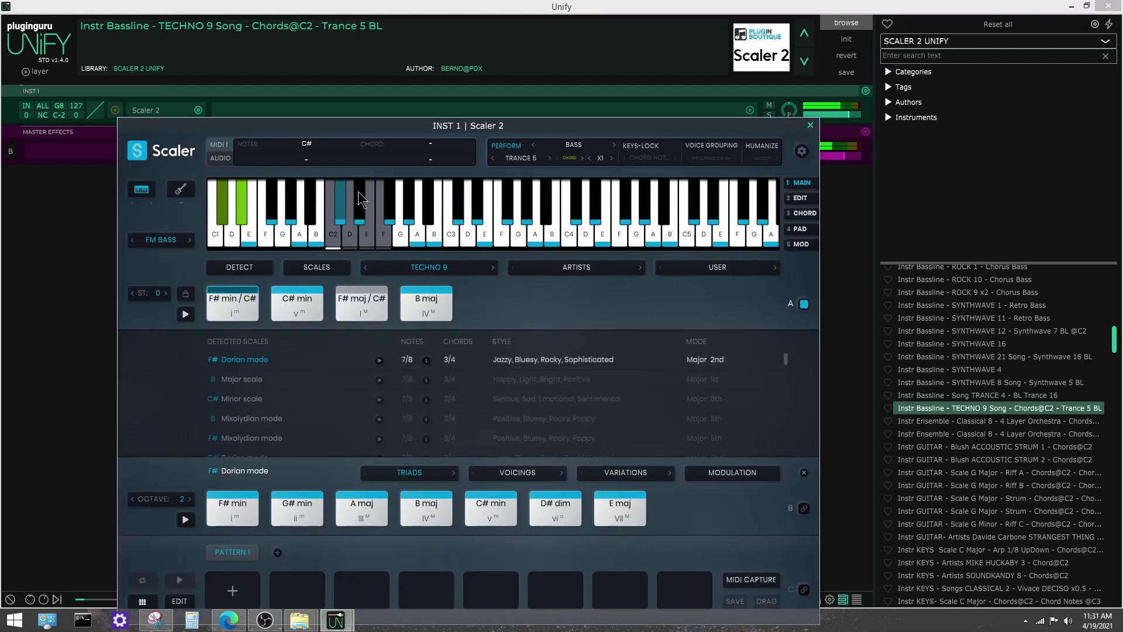
left_click(440, 267)
mouse_move(410, 590)
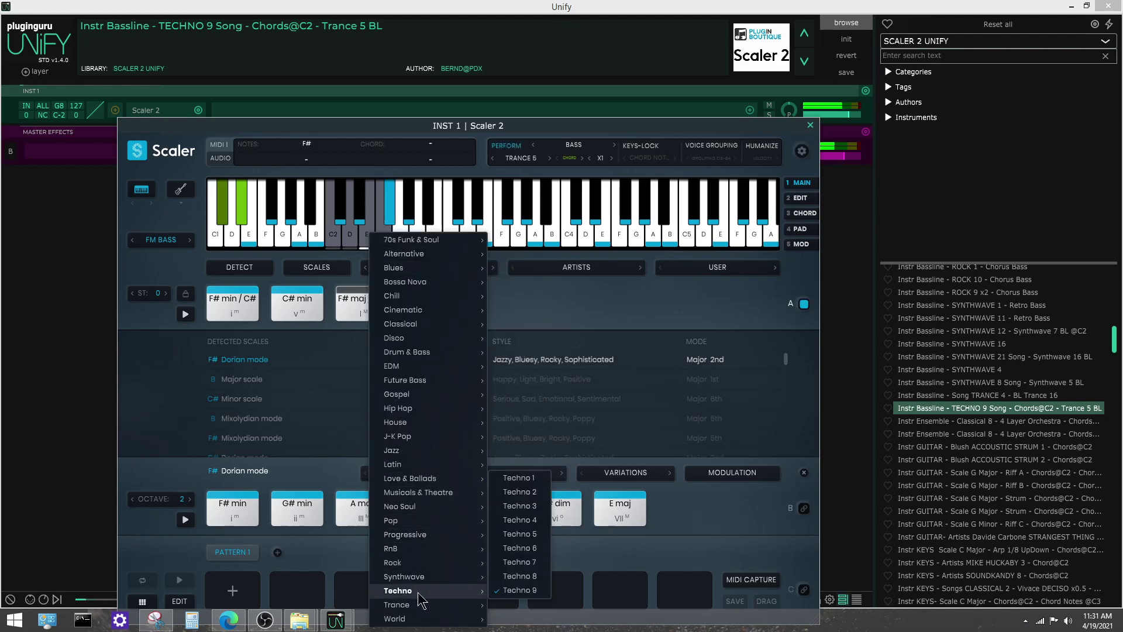
- Examine the bass expression pattern categories, including Trance Bass, for the Techno 9 patch
left_click(520, 158)
left_click(520, 158)
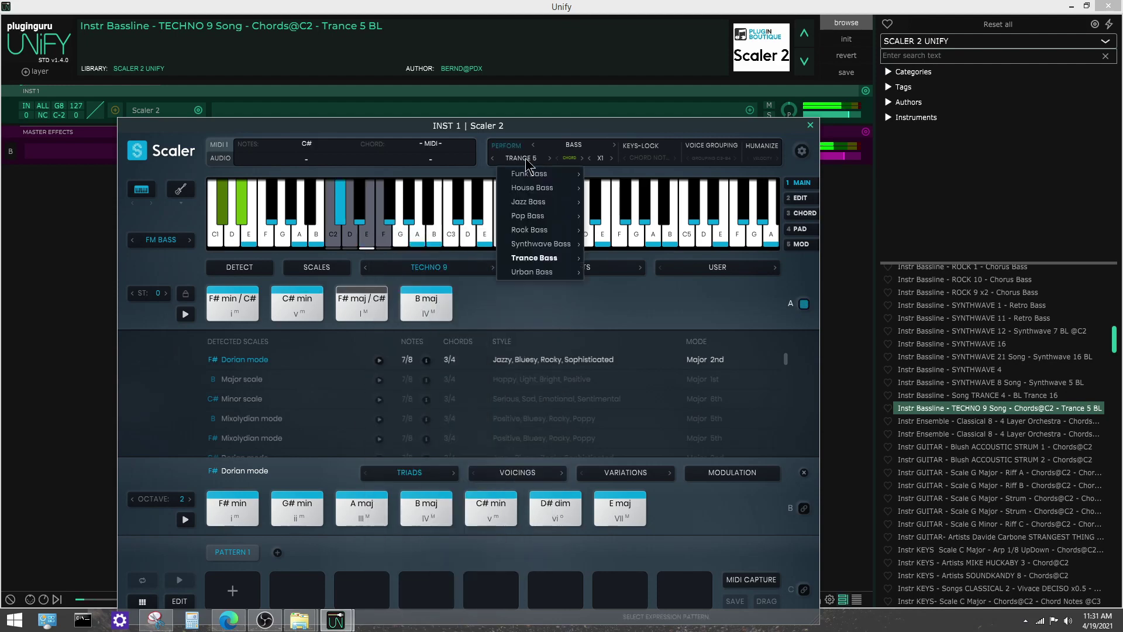
mouse_move(548, 262)
left_click(678, 314)
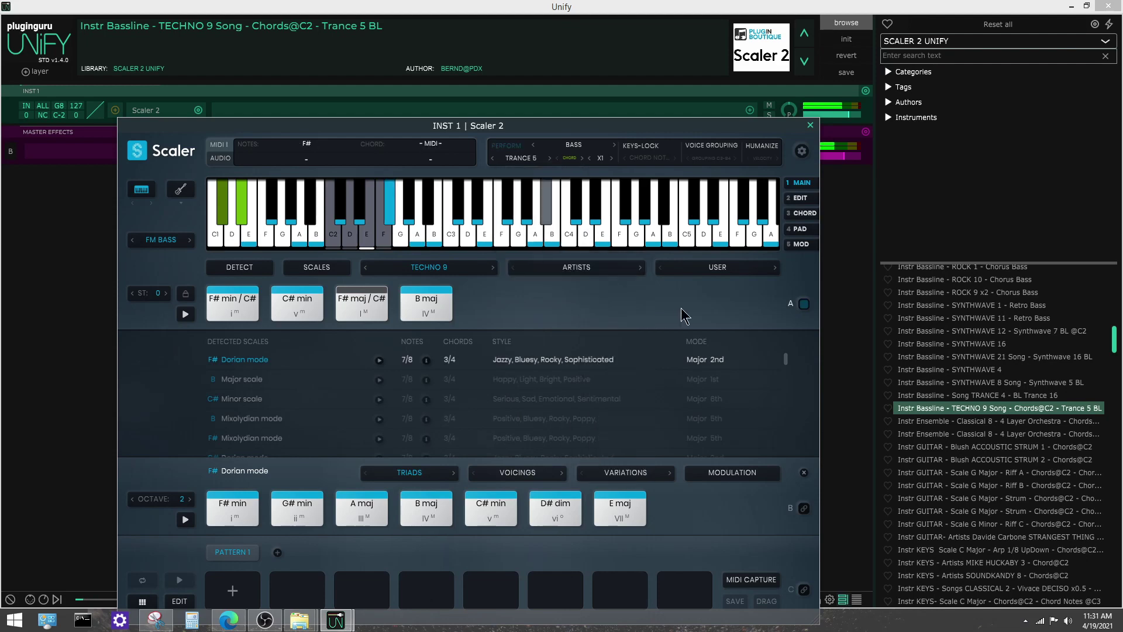
- Examine the bass instrument sounds offered for the Techno 9 patch and close Scaler 2
left_click(166, 241)
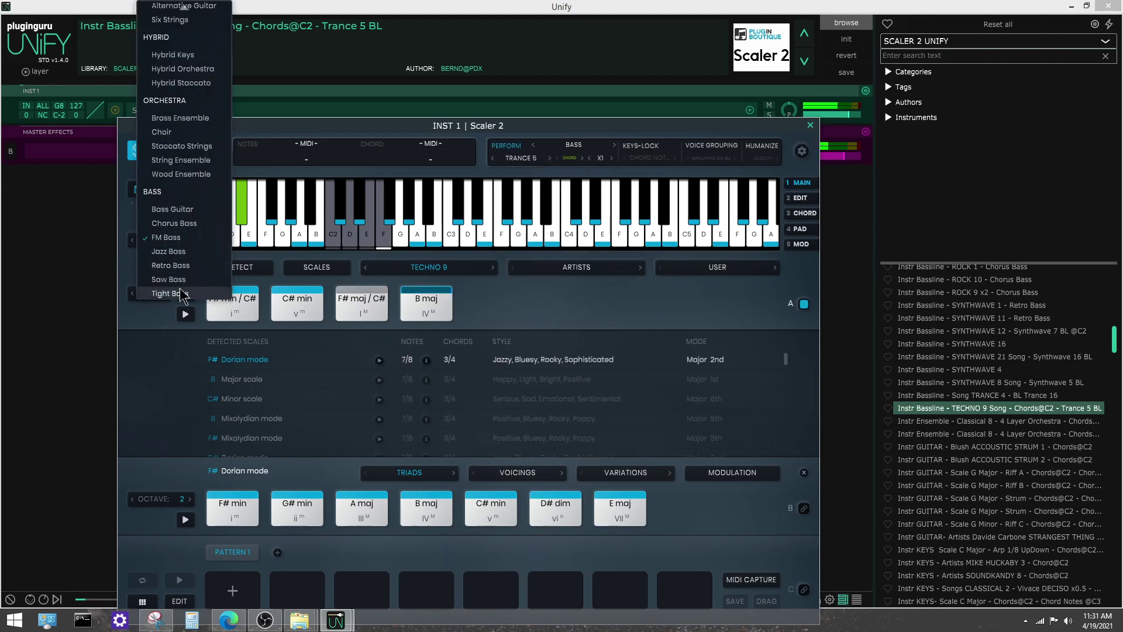
left_click(579, 307)
left_click(810, 126)
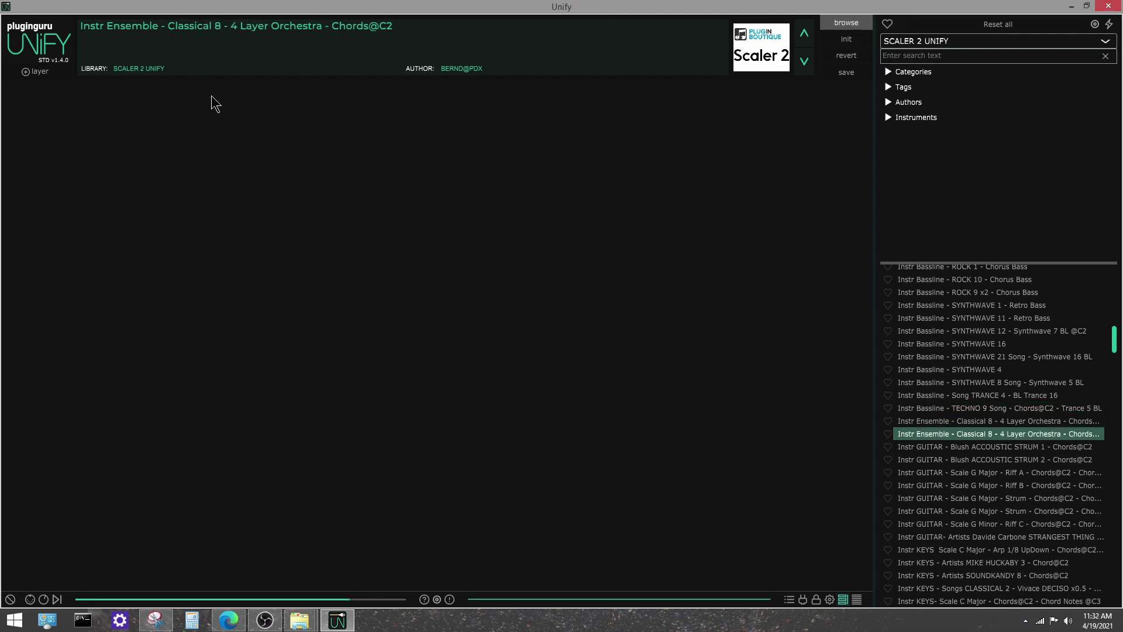
- Load the first Classical 8 - 4 Layer Orchestra patch and inspect the Scaler 2 settings of layers INST 1 and INST 2
key("Up")
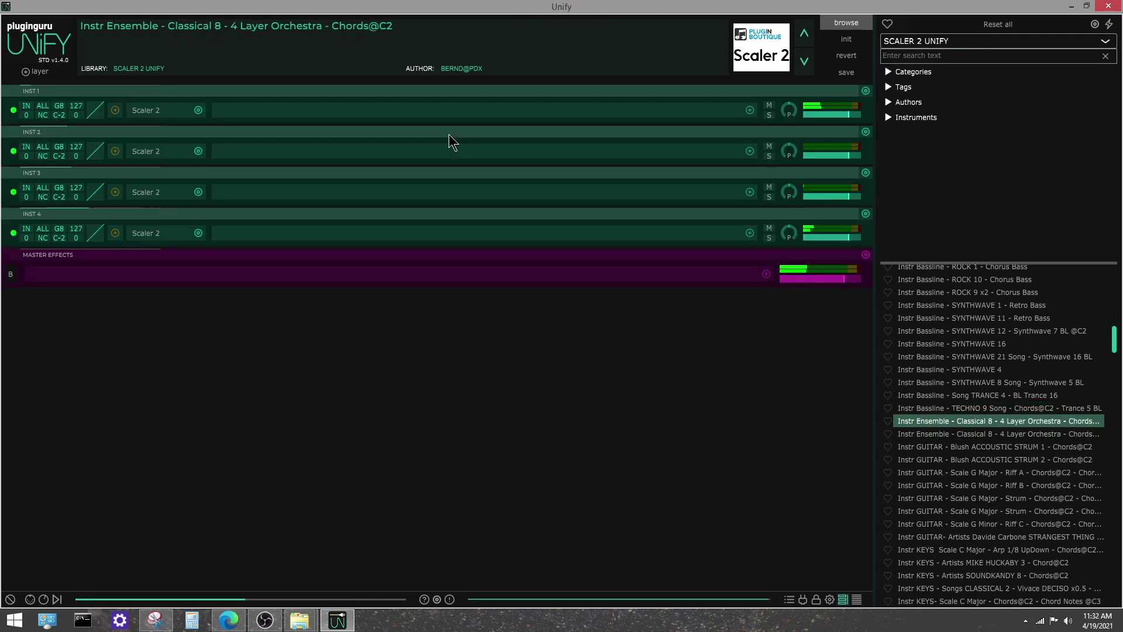
double_click(145, 111)
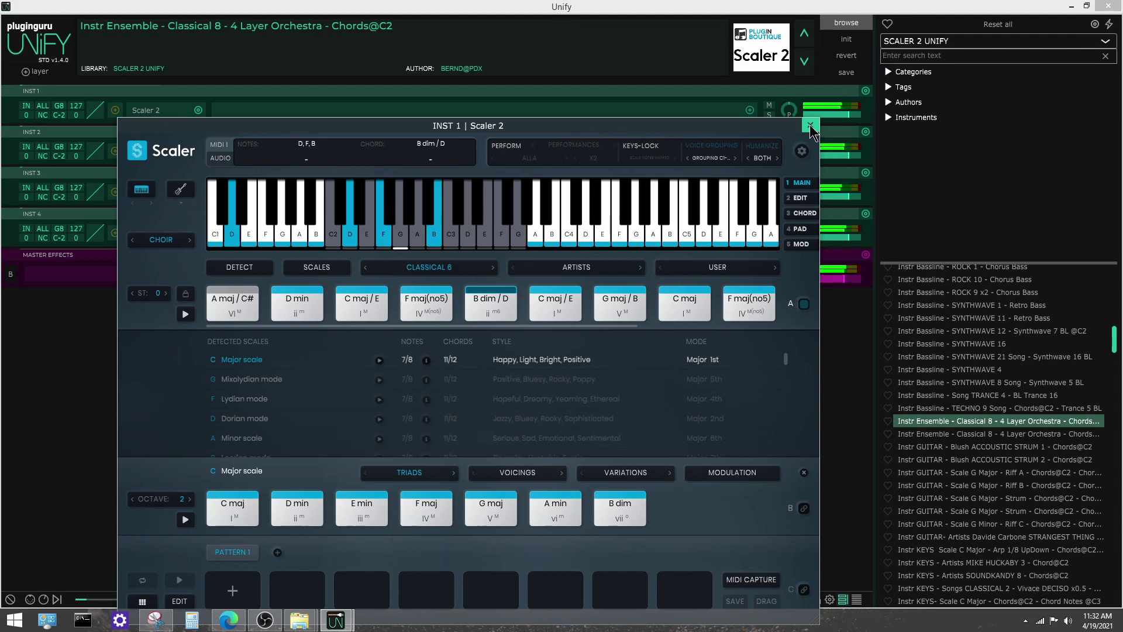
left_click(810, 127)
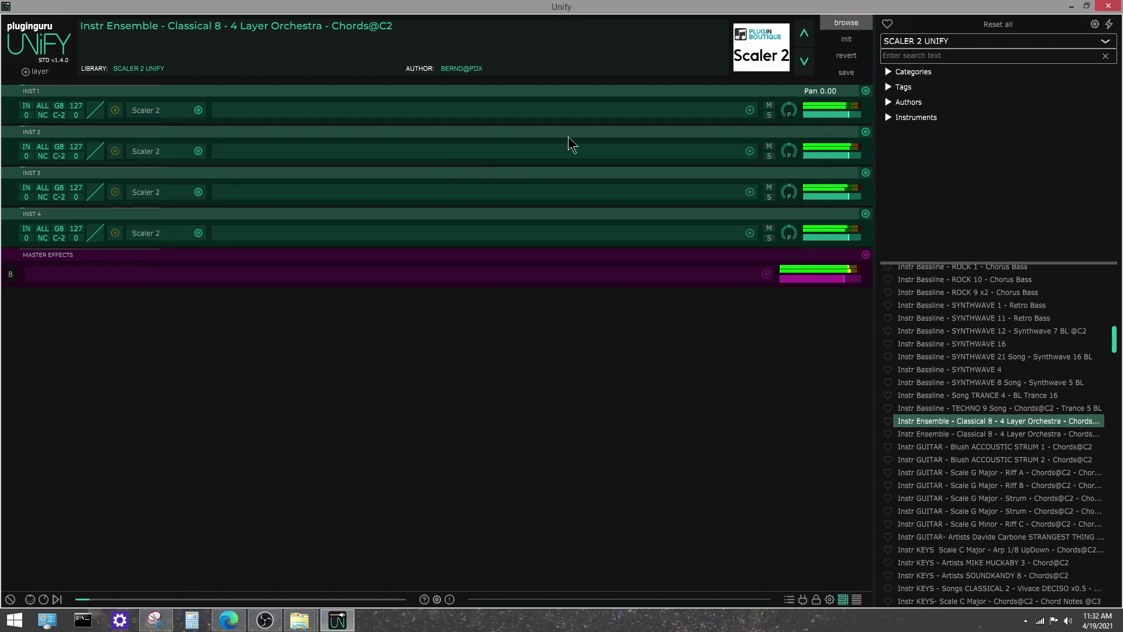
left_click(146, 151)
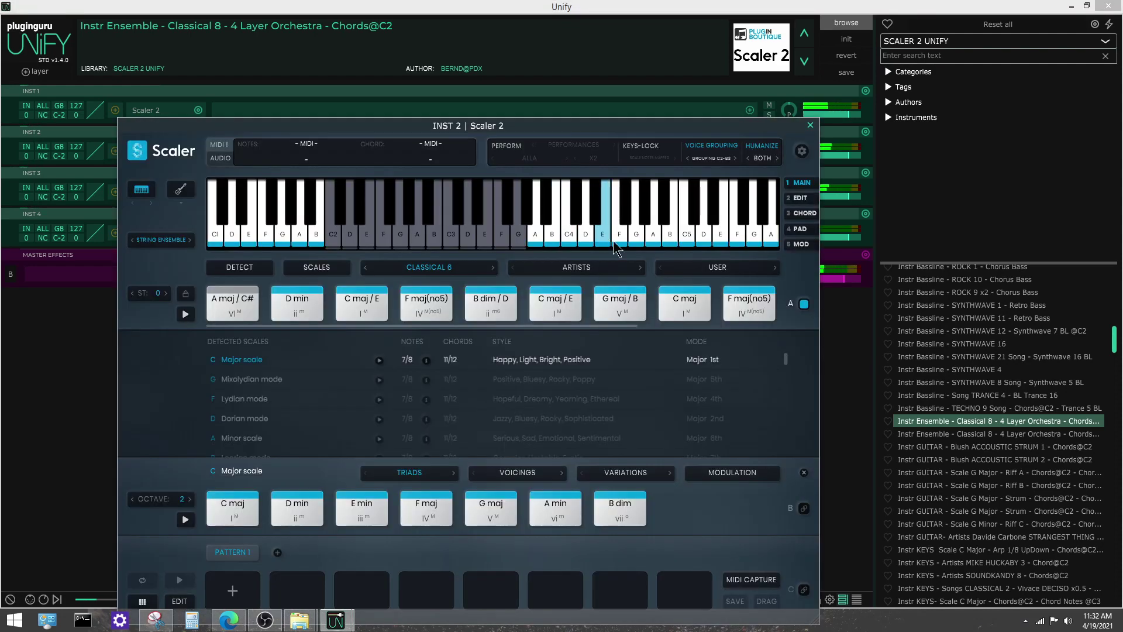
left_click(810, 125)
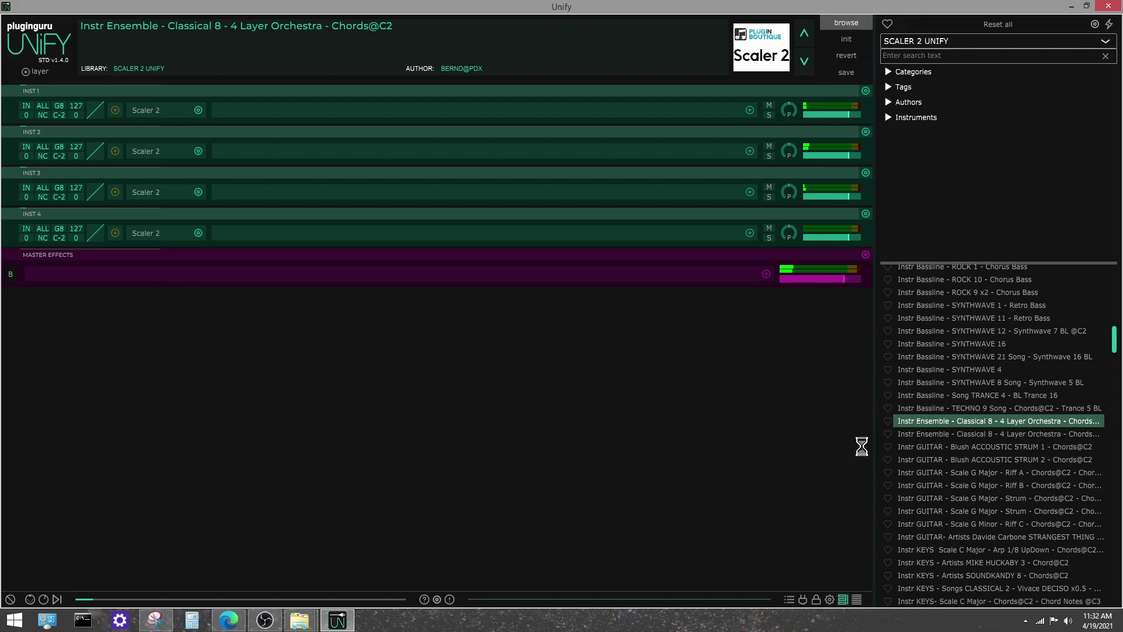
- Load the Instr GUITAR - Blush ACCOUSTIC STRUM 1 patch and check the acoustic guitar sound in its Scaler 2 instance
key("Down")
key("Down")
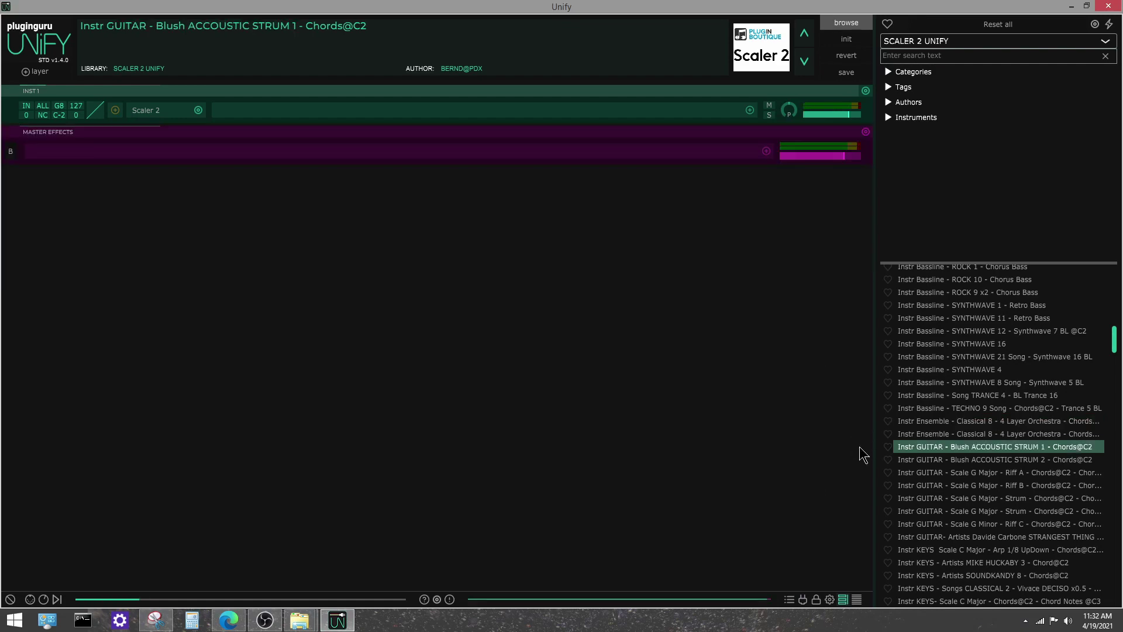
left_click(151, 111)
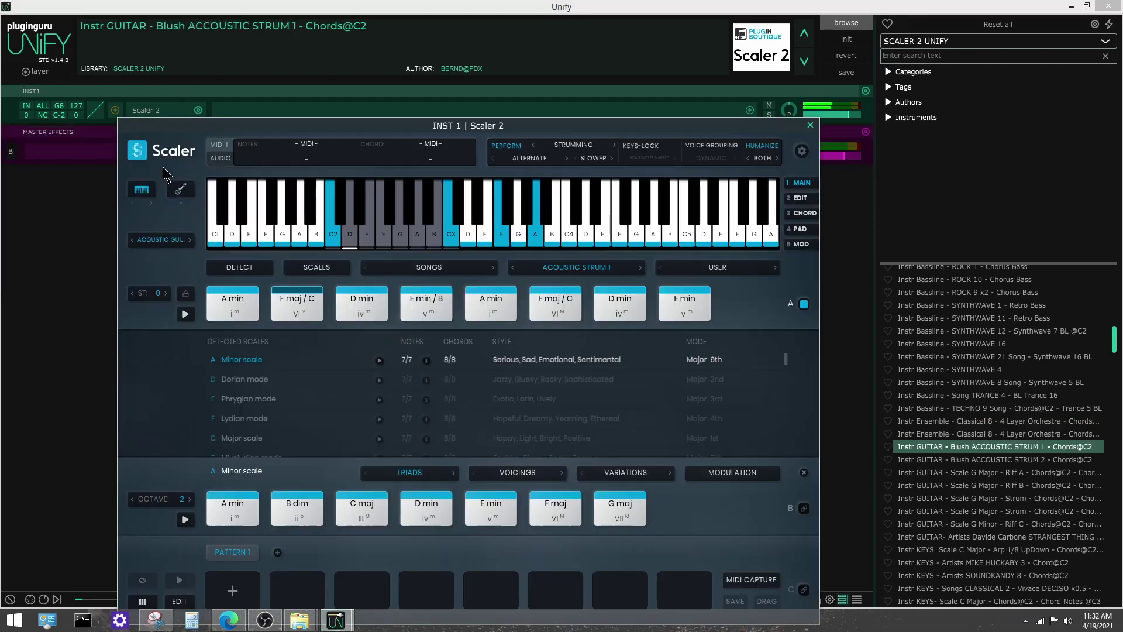
left_click(160, 240)
left_click(172, 238)
- Select the Acoustic Strum 1 chord set by Blush from the Community artists
left_click(591, 267)
mouse_move(554, 618)
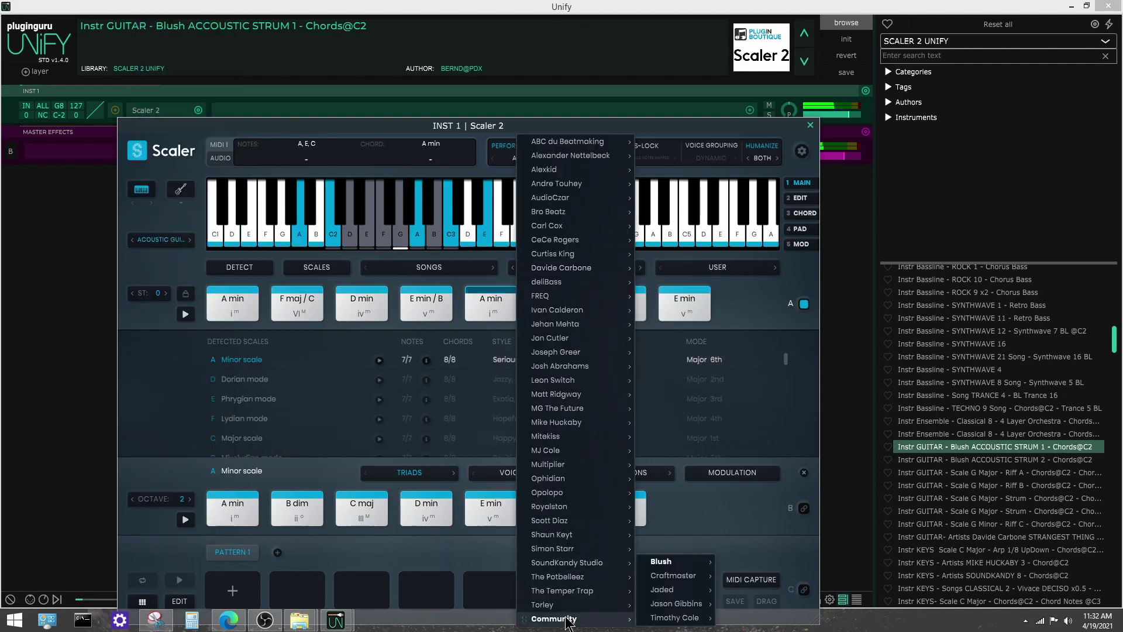
mouse_move(660, 561)
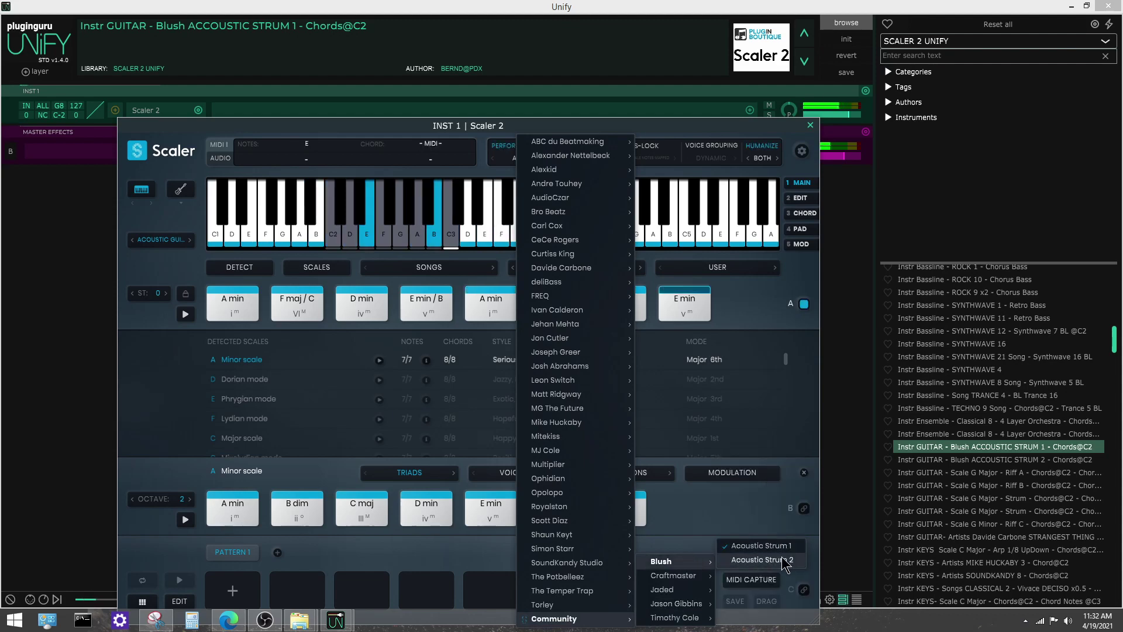
left_click(760, 545)
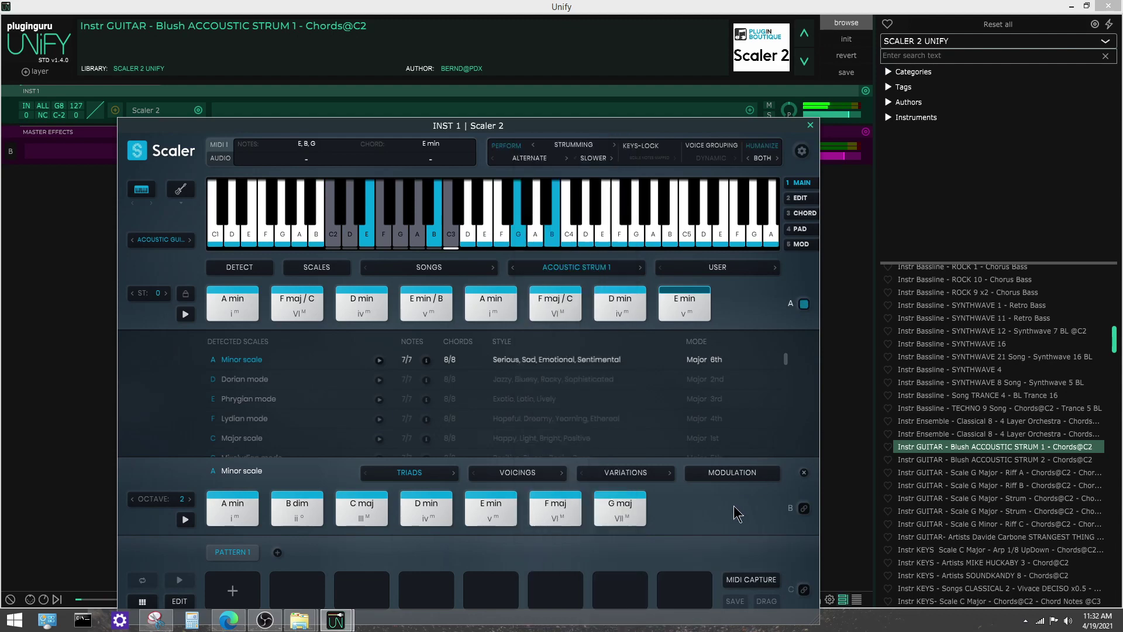
- Examine the performance type, strumming speed and strumming direction options of the guitar patch, then close Scaler 2
left_click(575, 145)
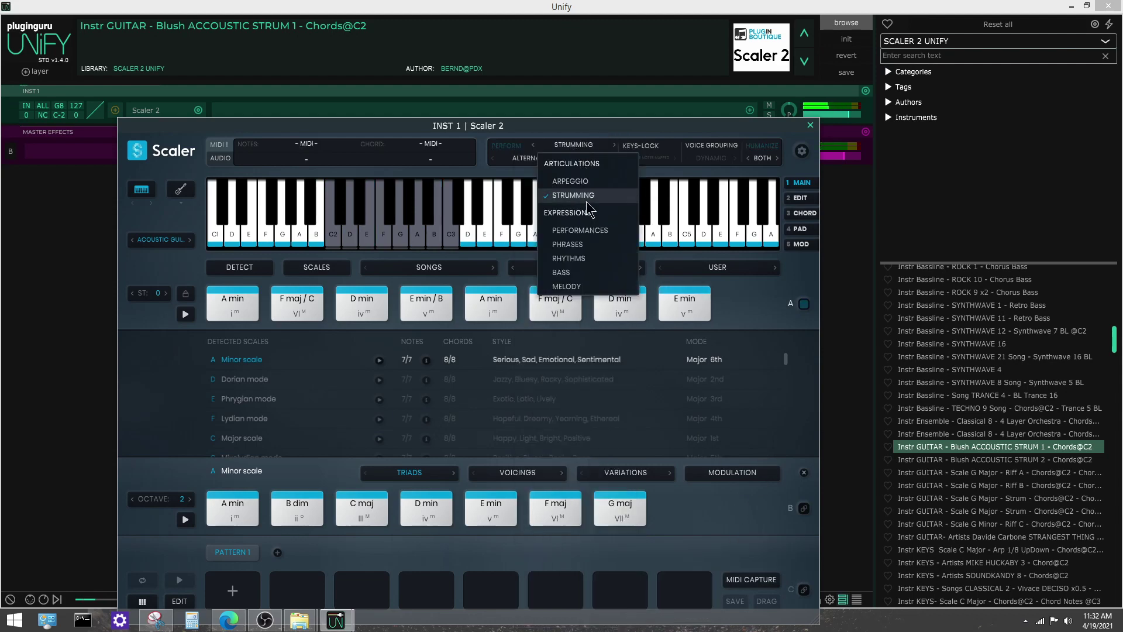
left_click(654, 171)
left_click(594, 158)
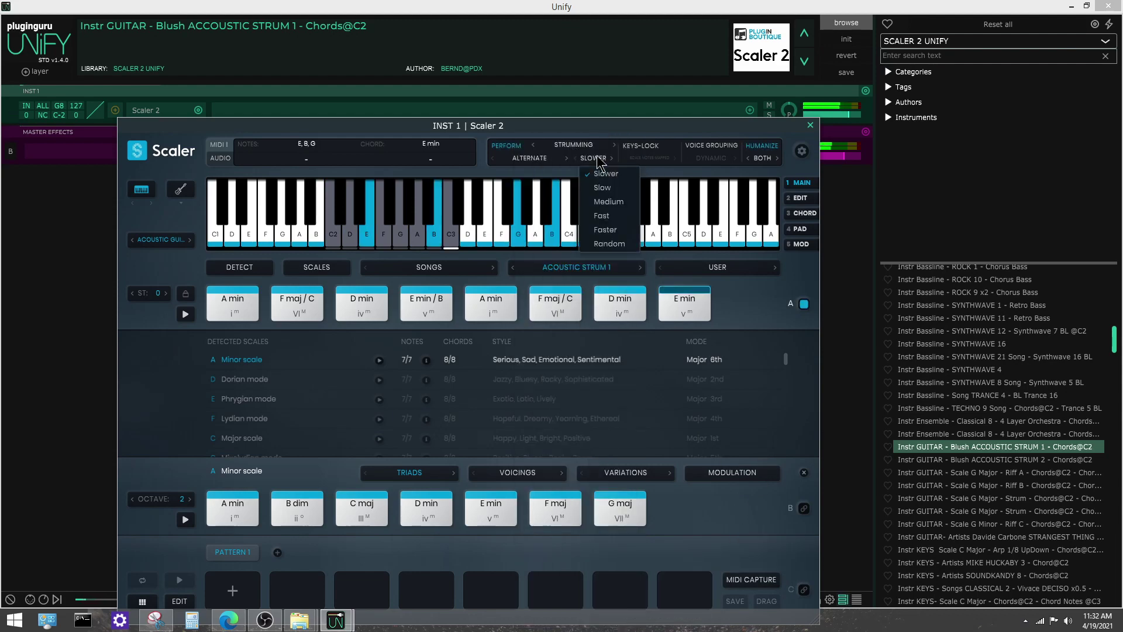
left_click(528, 156)
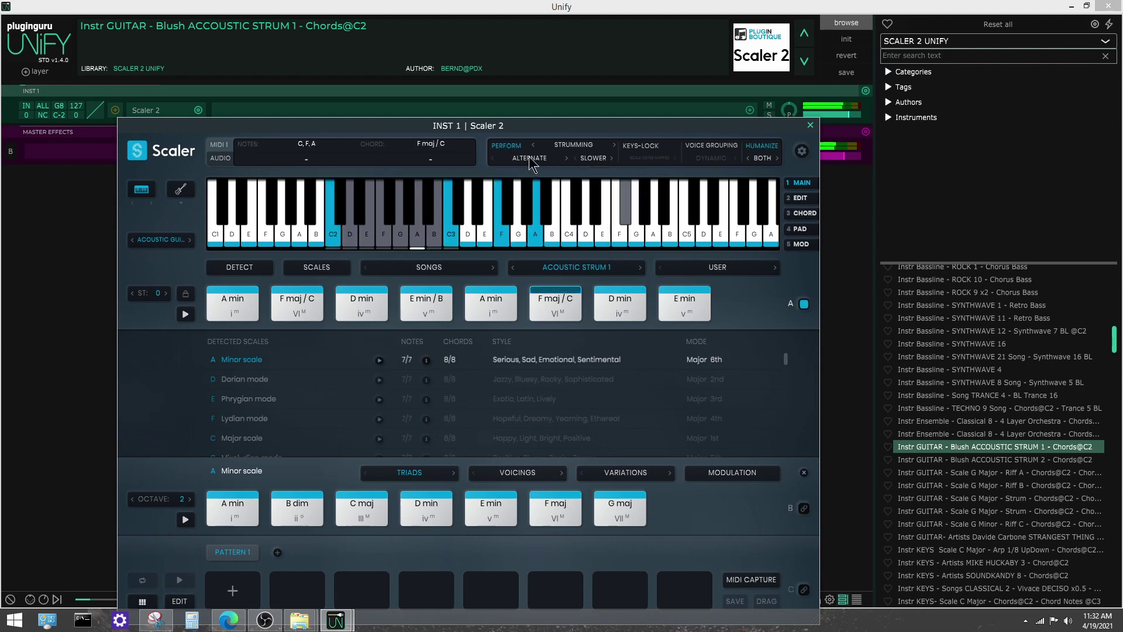
left_click(528, 156)
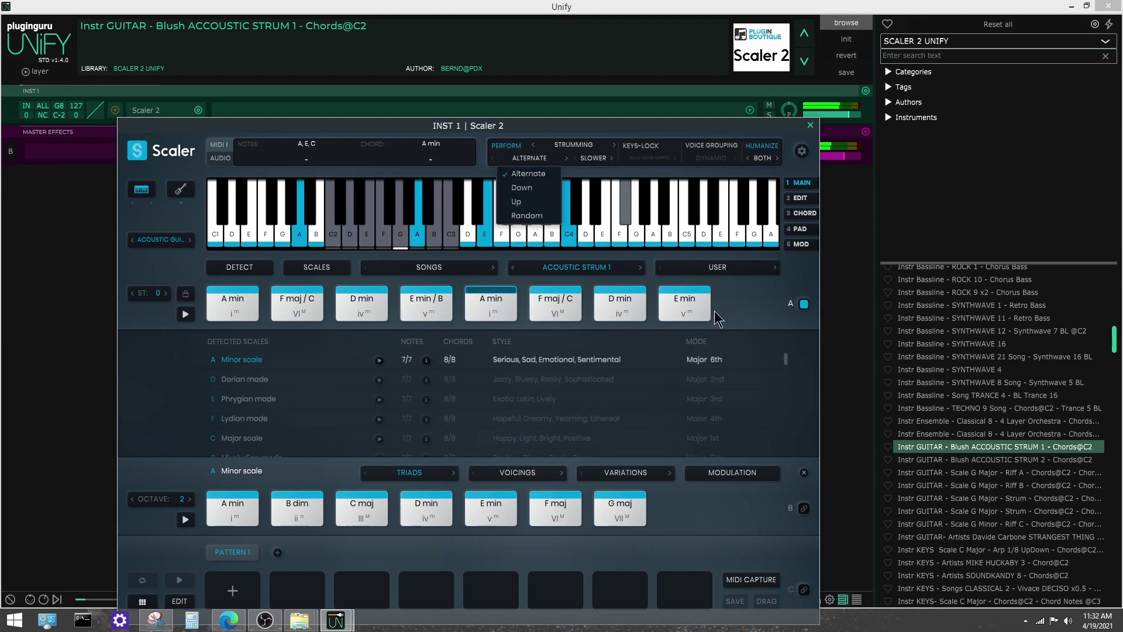
left_click(765, 171)
left_click(810, 125)
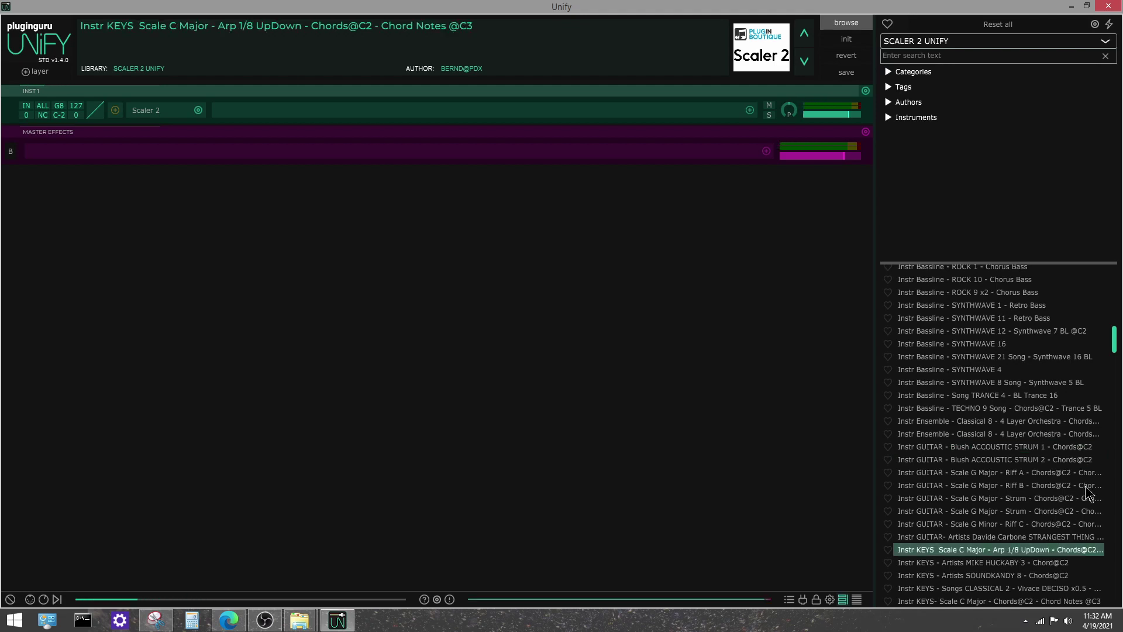
- Open Scaler 2 in the Instr KEYS Scale C Major - Arp 1/8 UpDown patch and select the Soft Piano sound
left_click(151, 113)
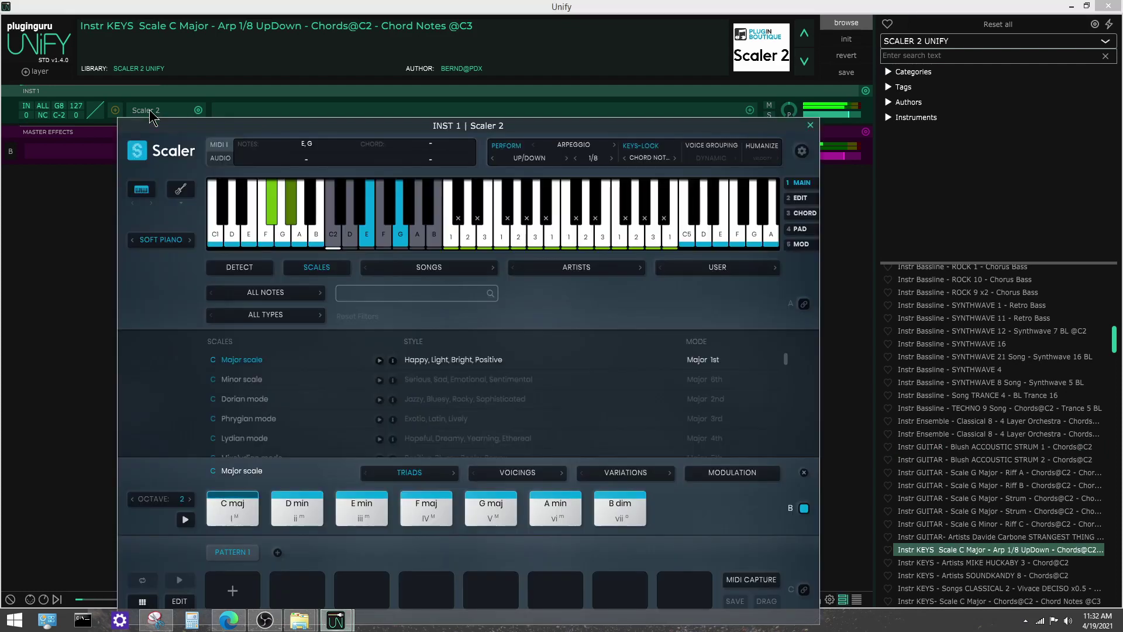
left_click(161, 240)
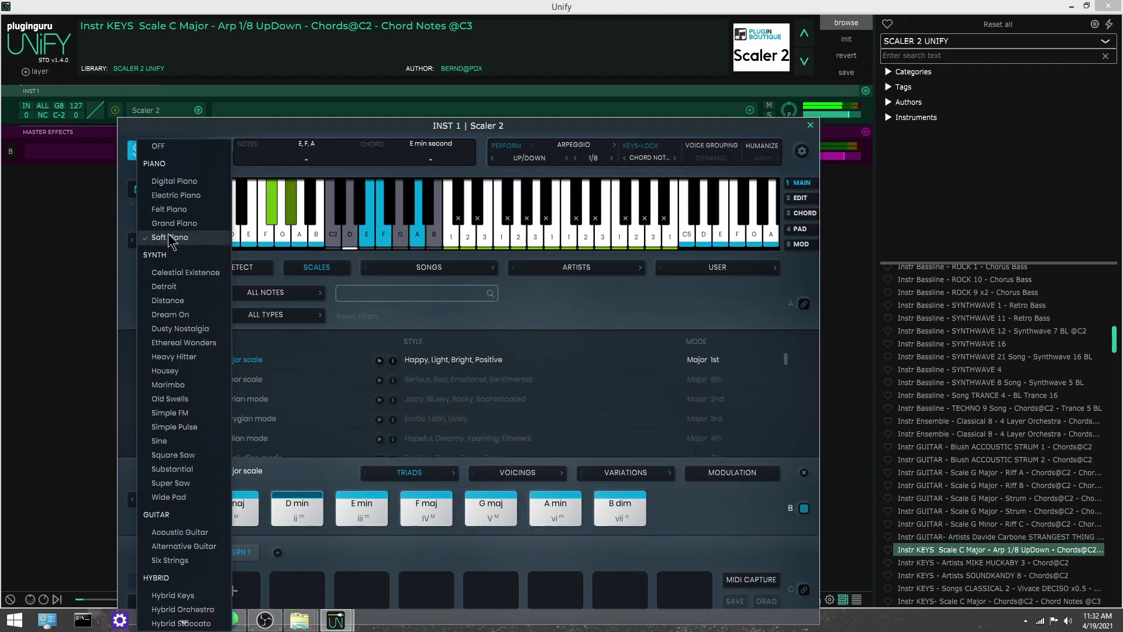
left_click(178, 238)
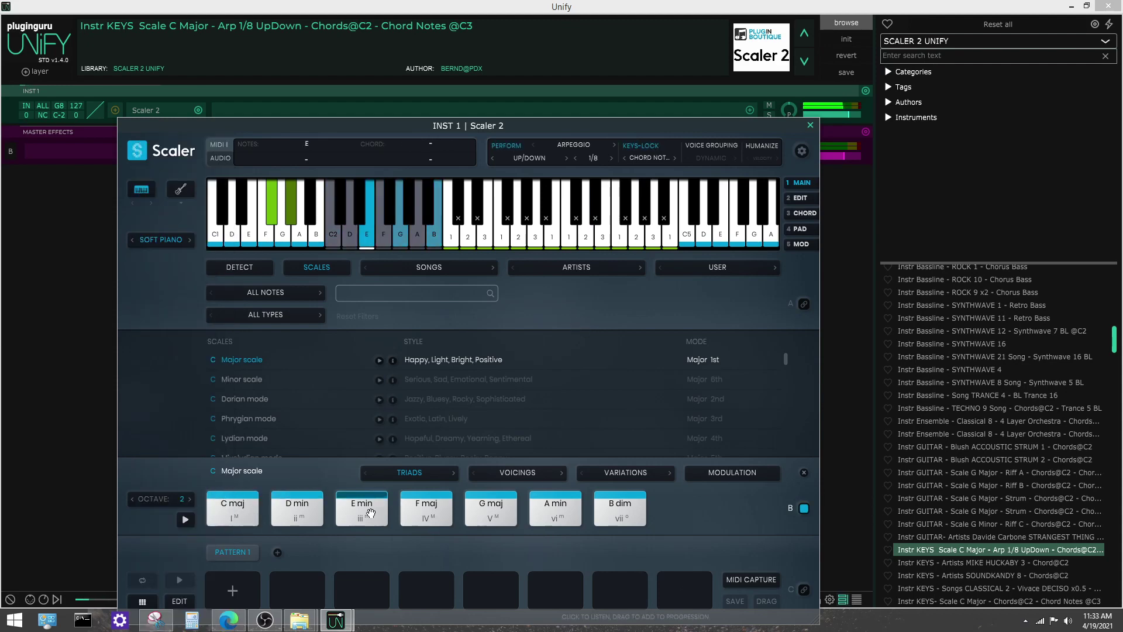
- Audition the F maj and G maj triads of the C major scale and check that chord row's MIDI binding
left_click(429, 514)
left_click(490, 514)
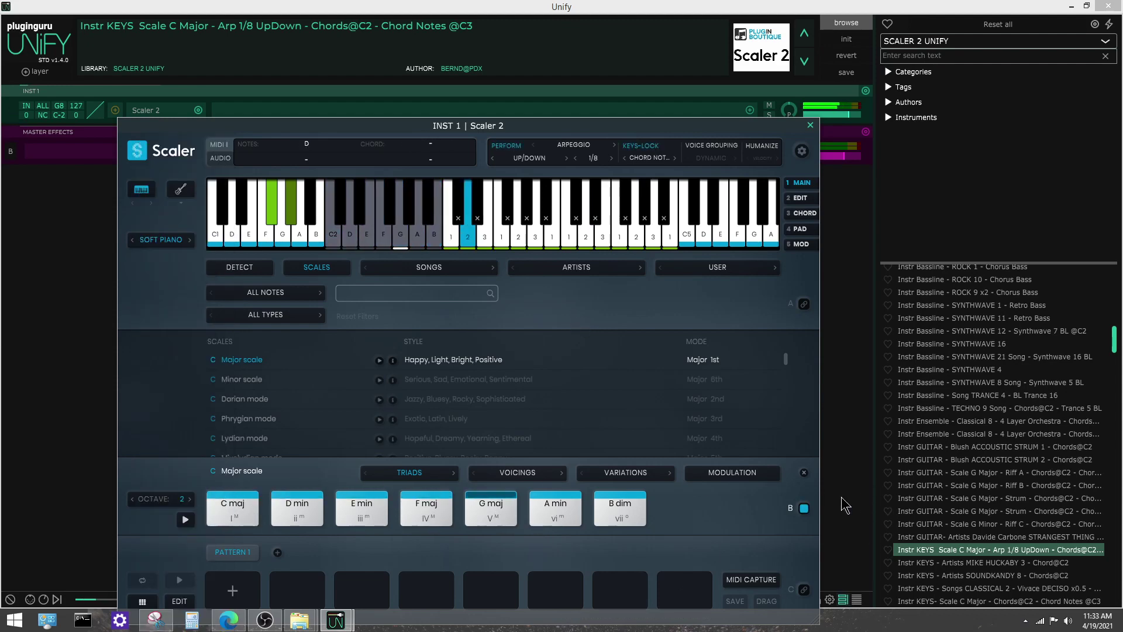
left_click(805, 508)
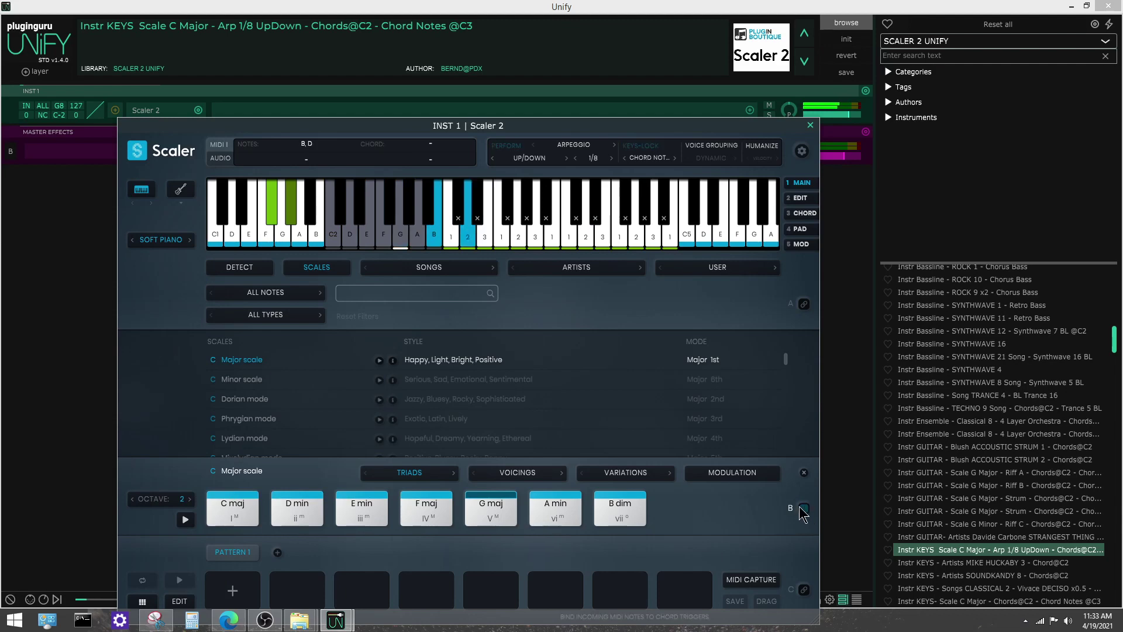
- Audition the C2 and D2 chord trigger keys and one of the chord-note keys above C3 on the keyboard
left_click(333, 237)
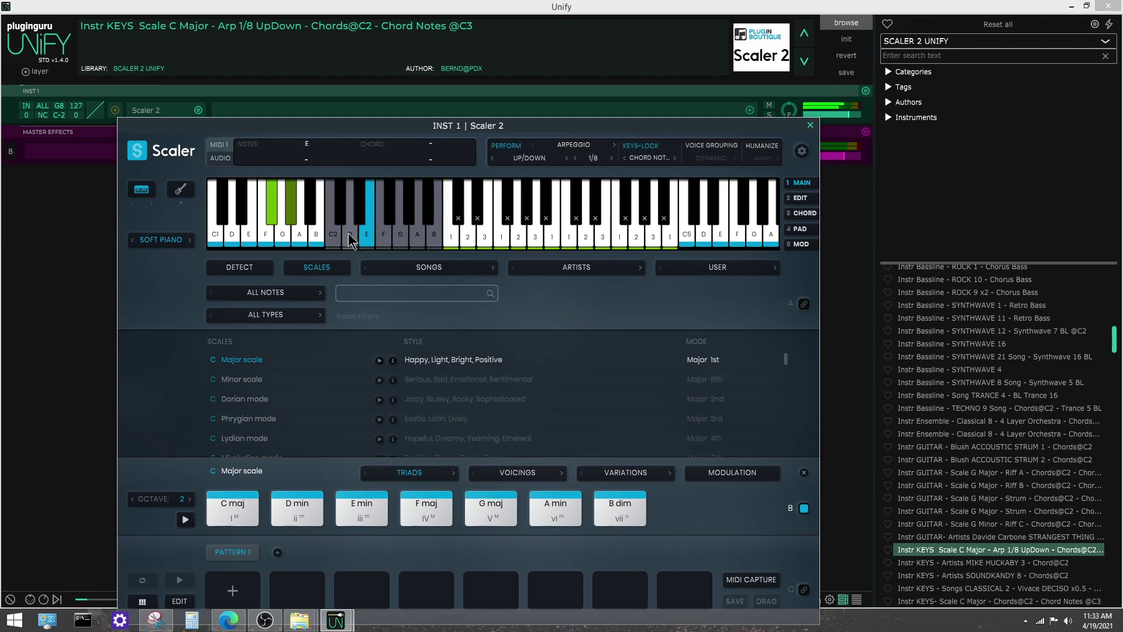
left_click(350, 240)
left_click(484, 211)
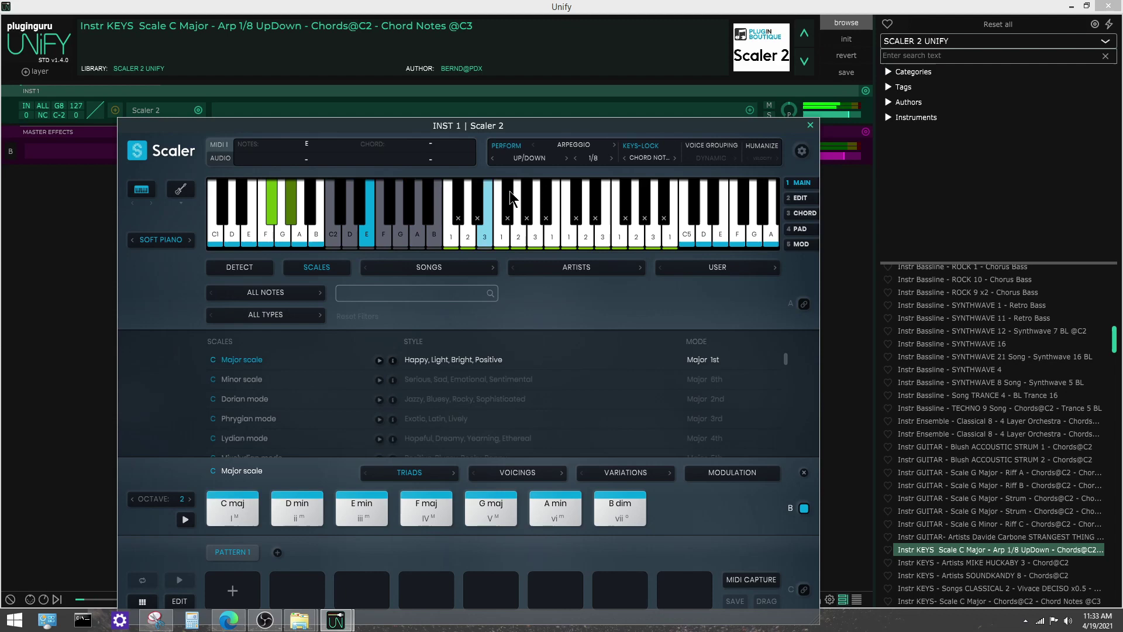
- Examine the arpeggio pattern, performance type and keys-lock options of the keys patch, then close Scaler 2
left_click(528, 158)
left_click(528, 157)
left_click(574, 146)
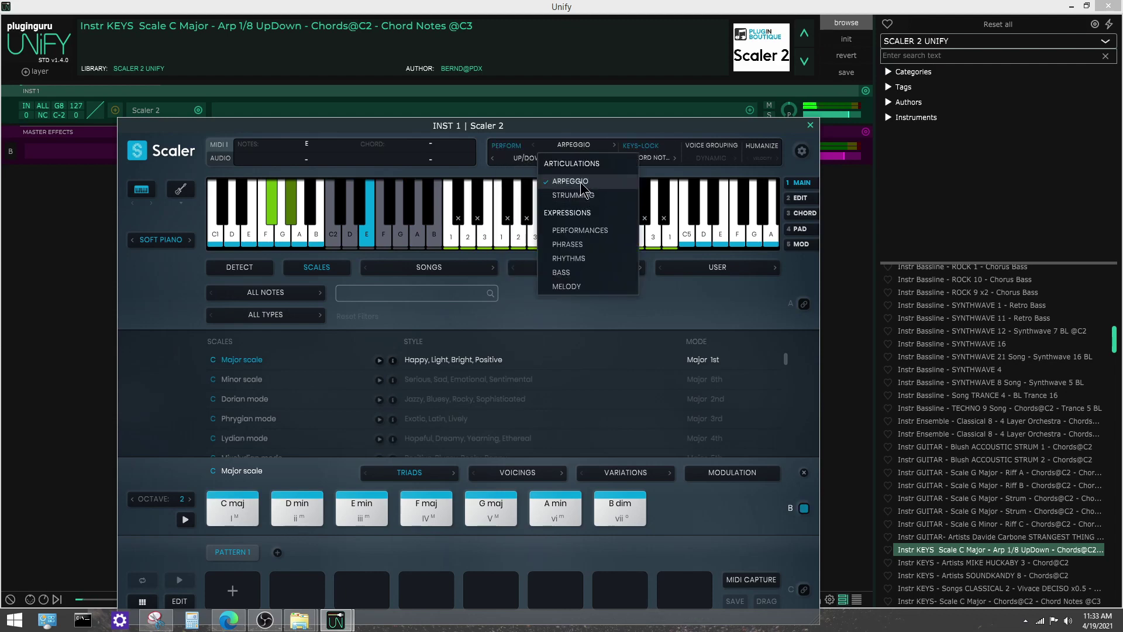
left_click(578, 146)
left_click(655, 158)
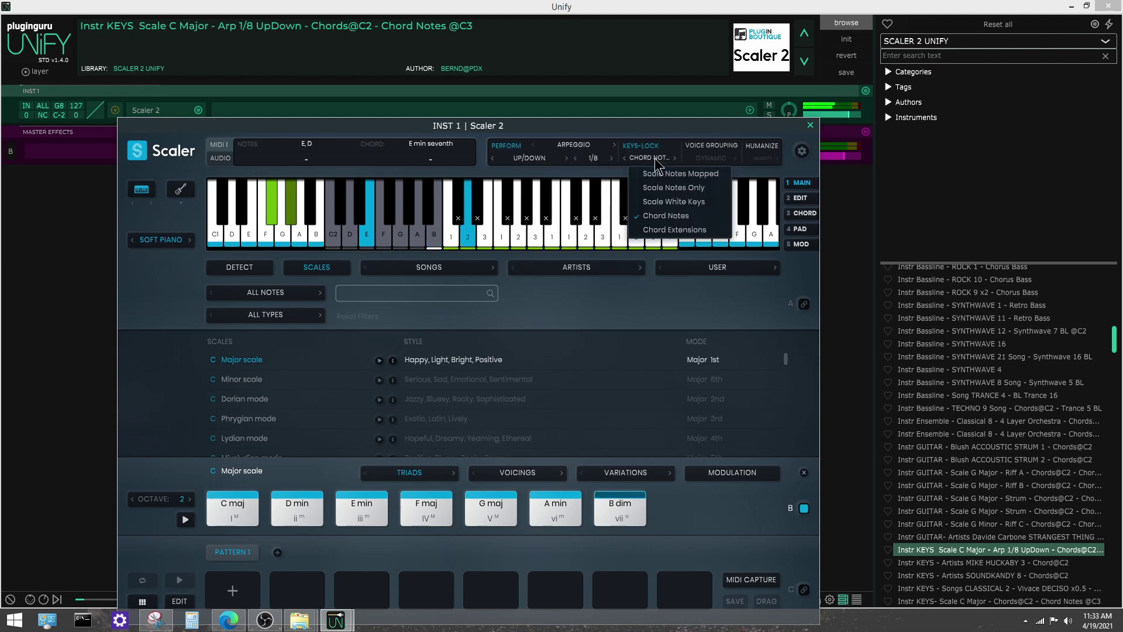
left_click(694, 295)
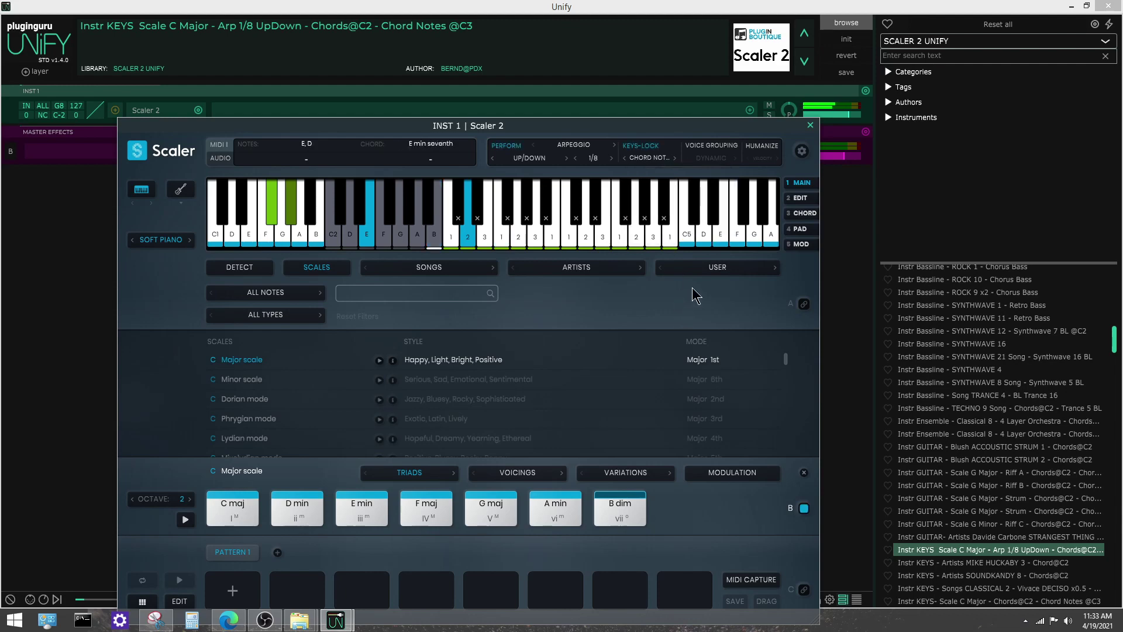
left_click(810, 125)
- Load the Instr PHRASE - Classical 2 - Con Amore ASSAI - String Ensemble patch and widen the patch browser to show full names
scroll(988, 566, "down", 6)
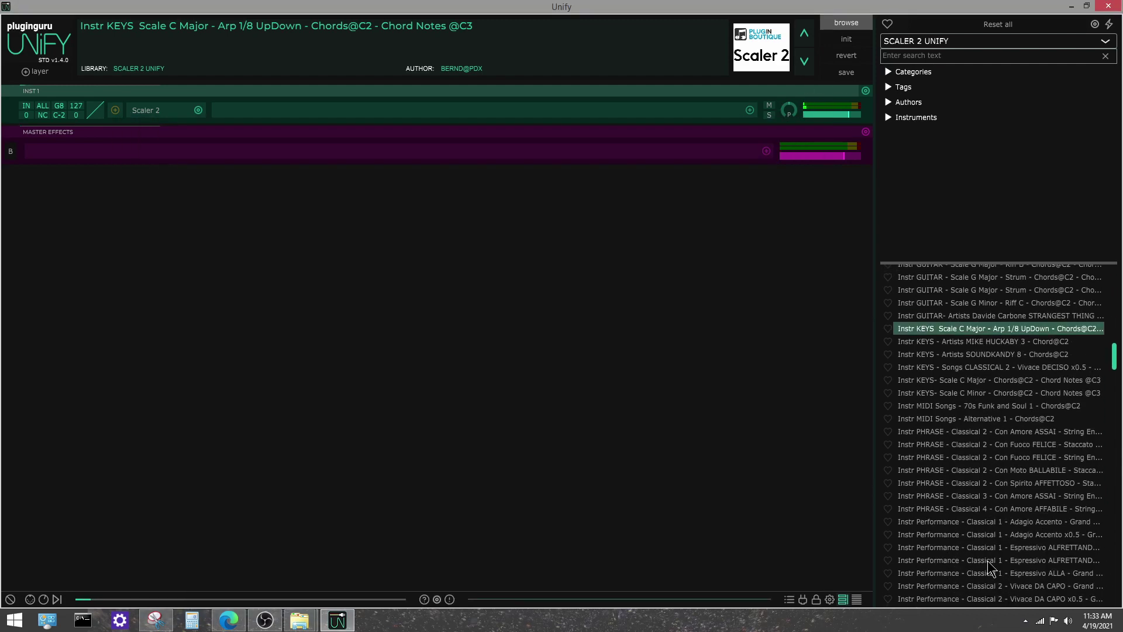
scroll(988, 566, "down", 3)
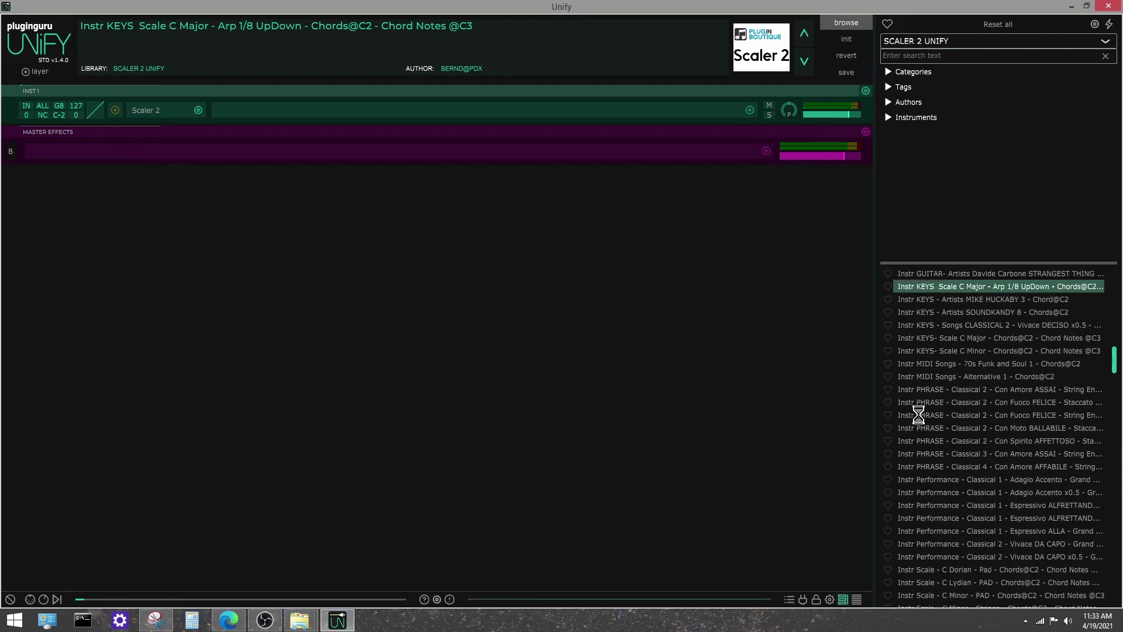
left_click(875, 390)
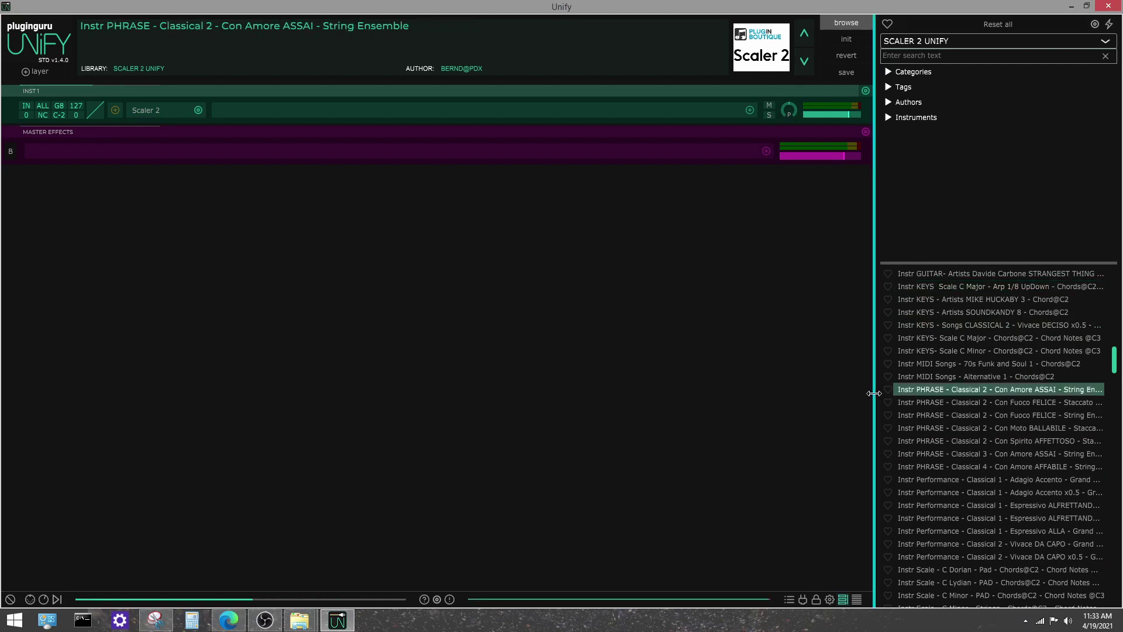
left_click_drag(871, 401, 727, 388)
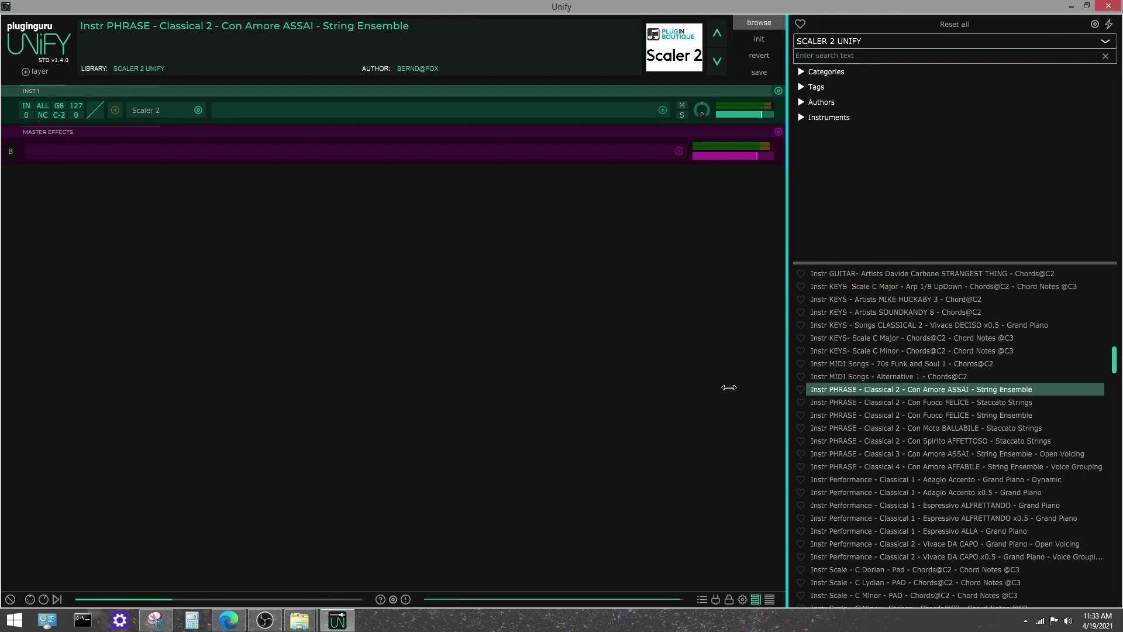
- Open Scaler 2 in the string ensemble phrase patch and bind incoming MIDI notes to the Classical 2 chord row A
left_click(151, 111)
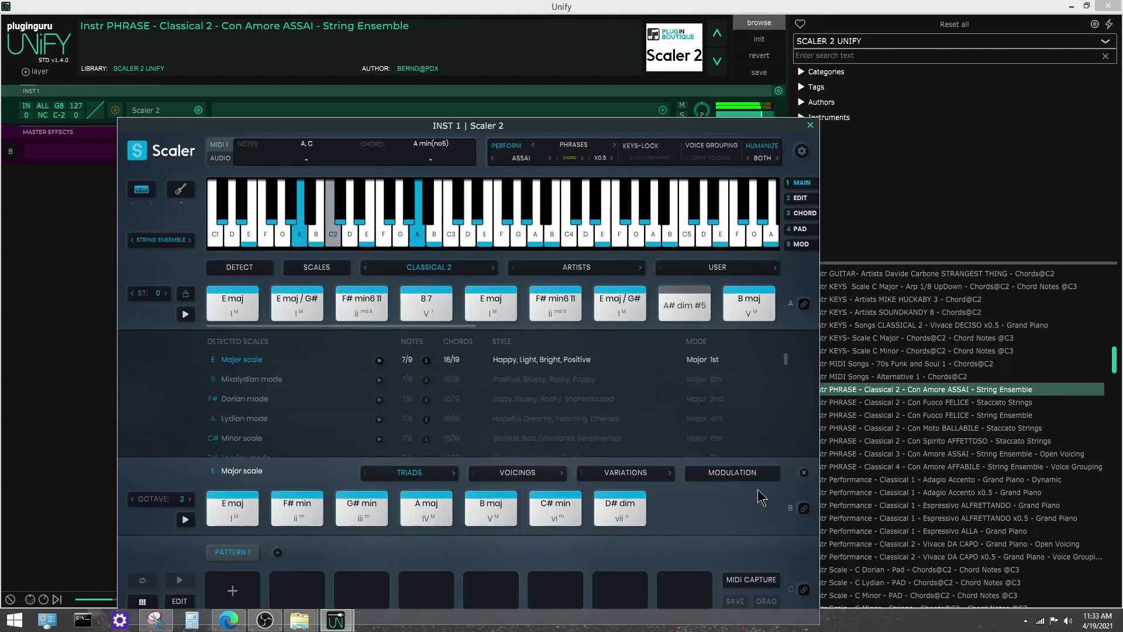
left_click(804, 304)
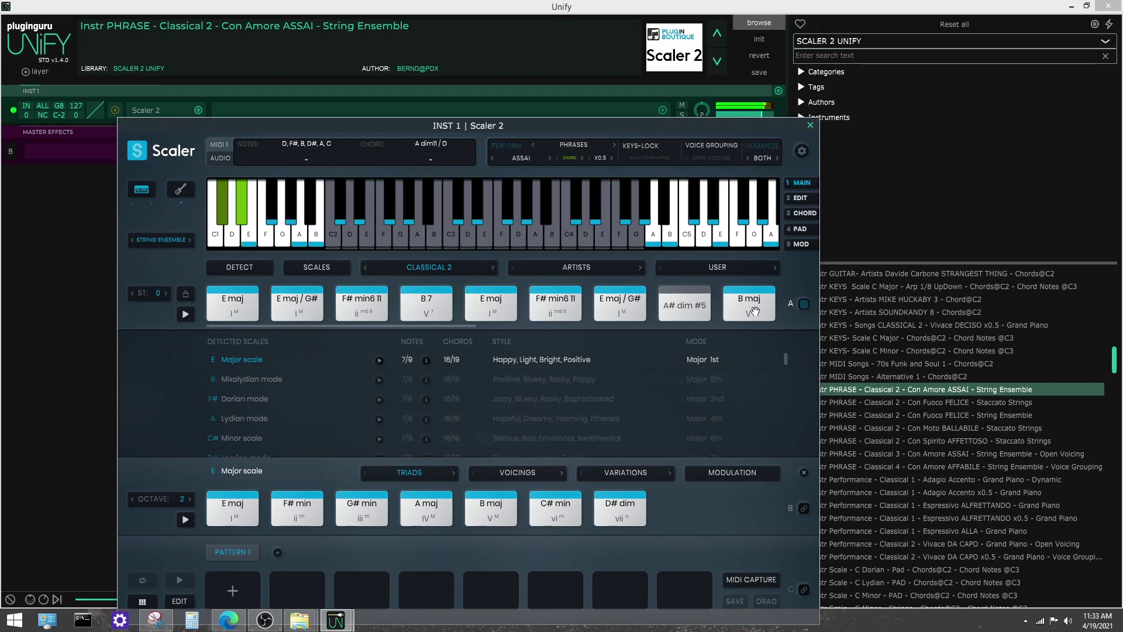
left_click(805, 304)
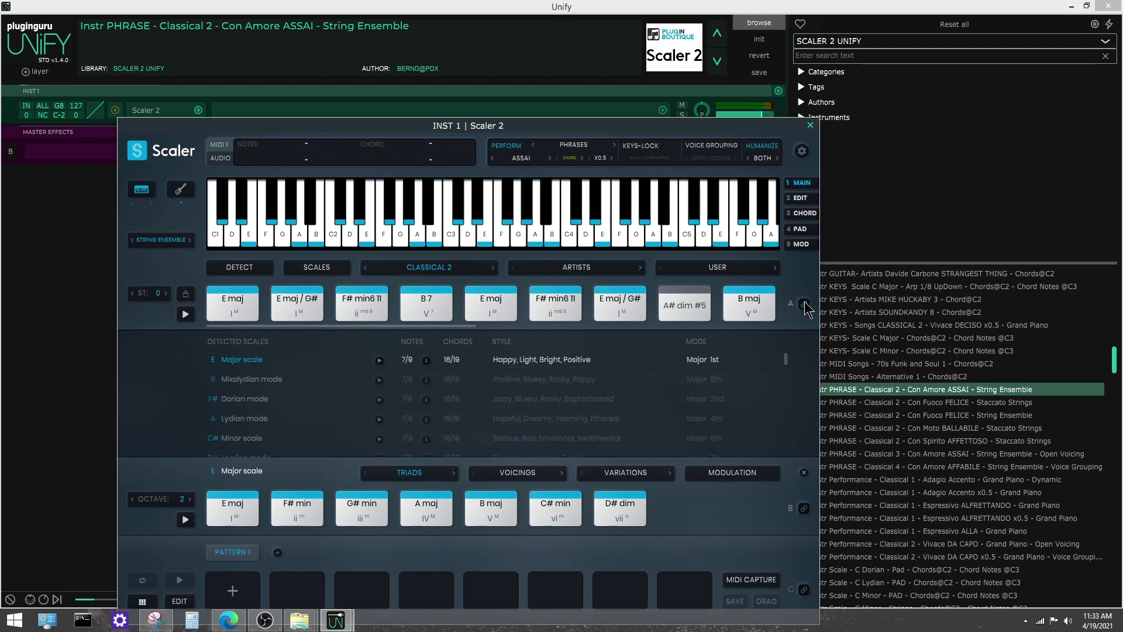
- Examine the Con Amore phrase choices and the available performance types of the string ensemble patch
left_click(521, 158)
mouse_move(544, 174)
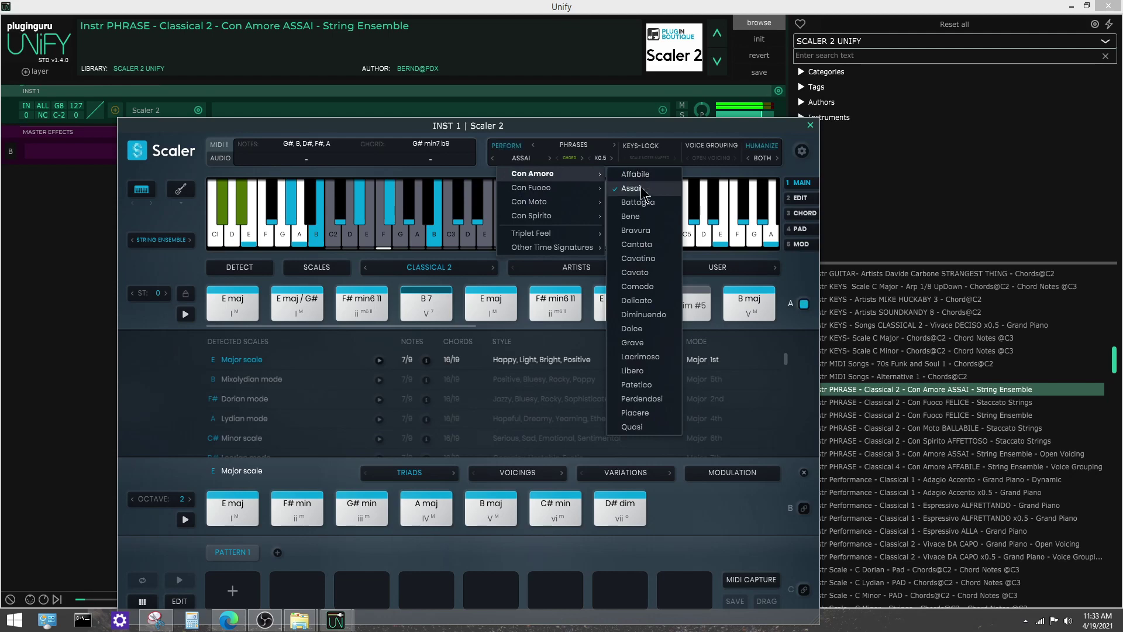
left_click(577, 148)
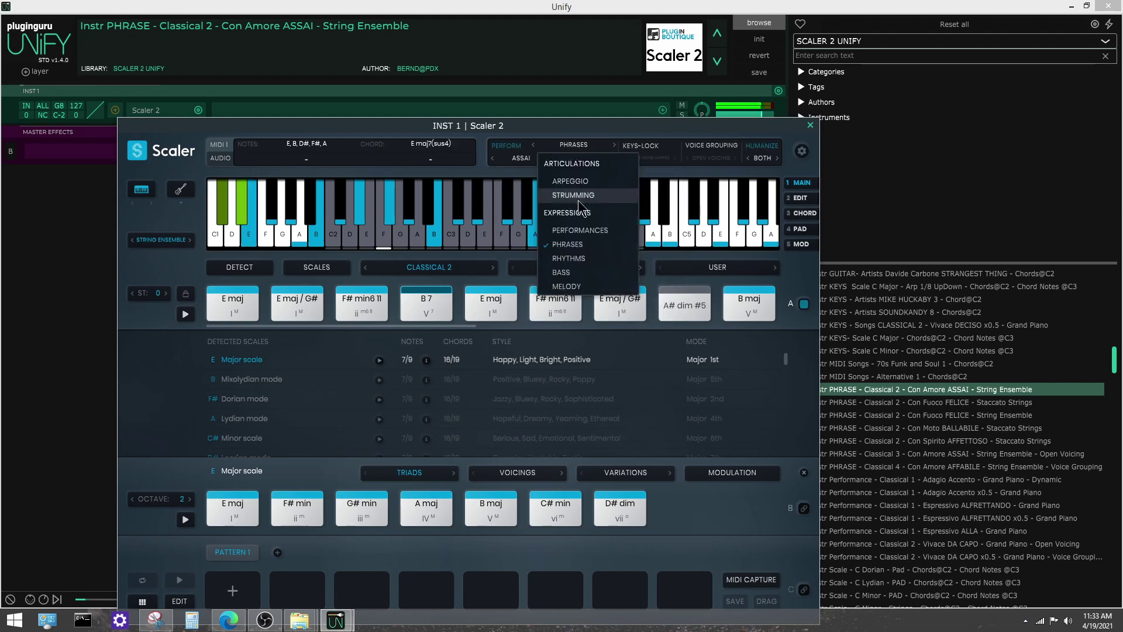
left_click(520, 158)
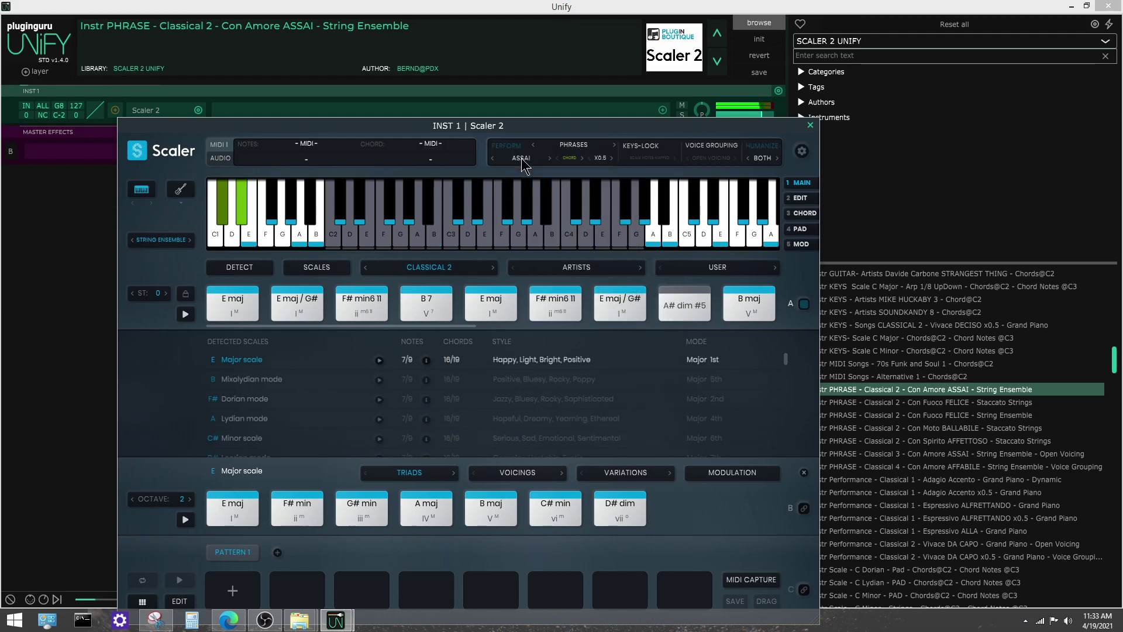
mouse_move(564, 174)
left_click(707, 131)
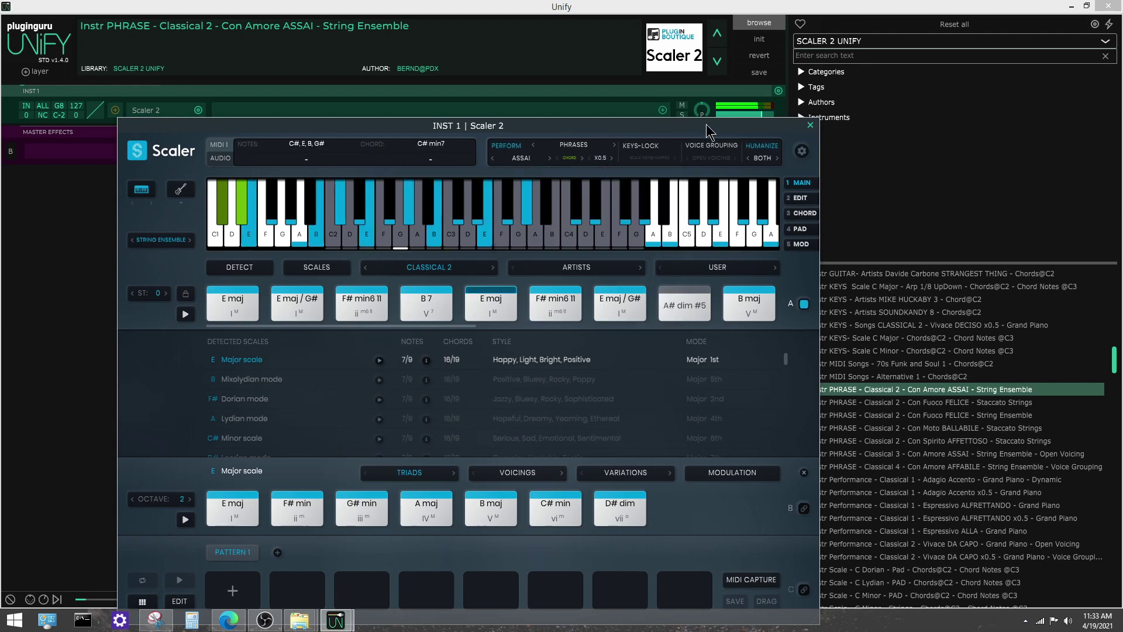
- Check the humanize options of the string ensemble patch, keeping Both selected
left_click(767, 159)
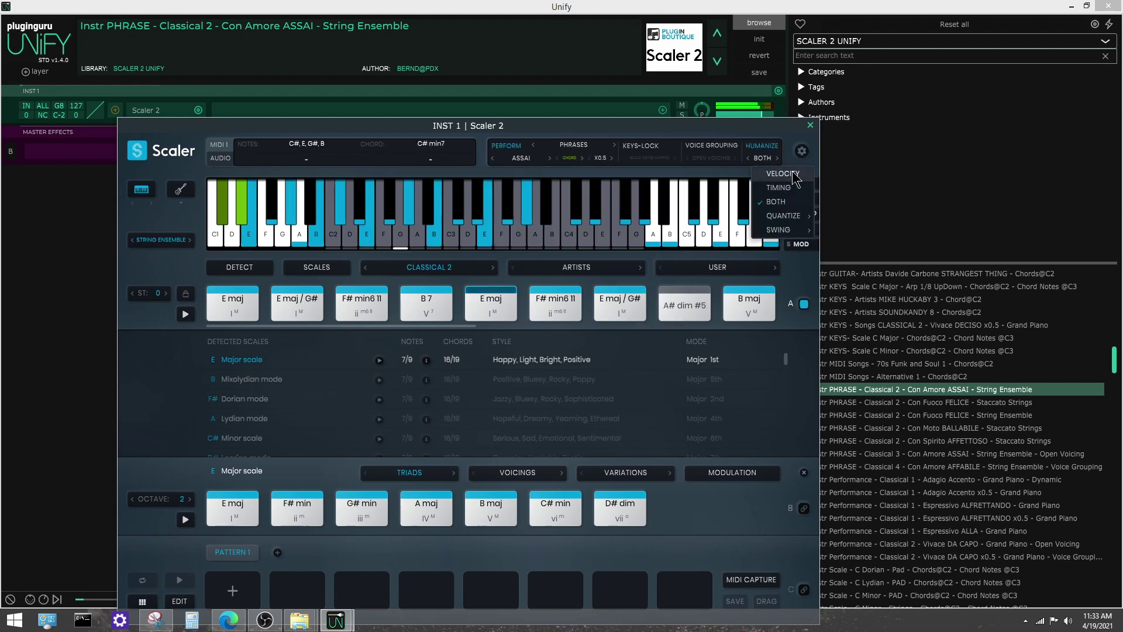
left_click(778, 201)
left_click(553, 289)
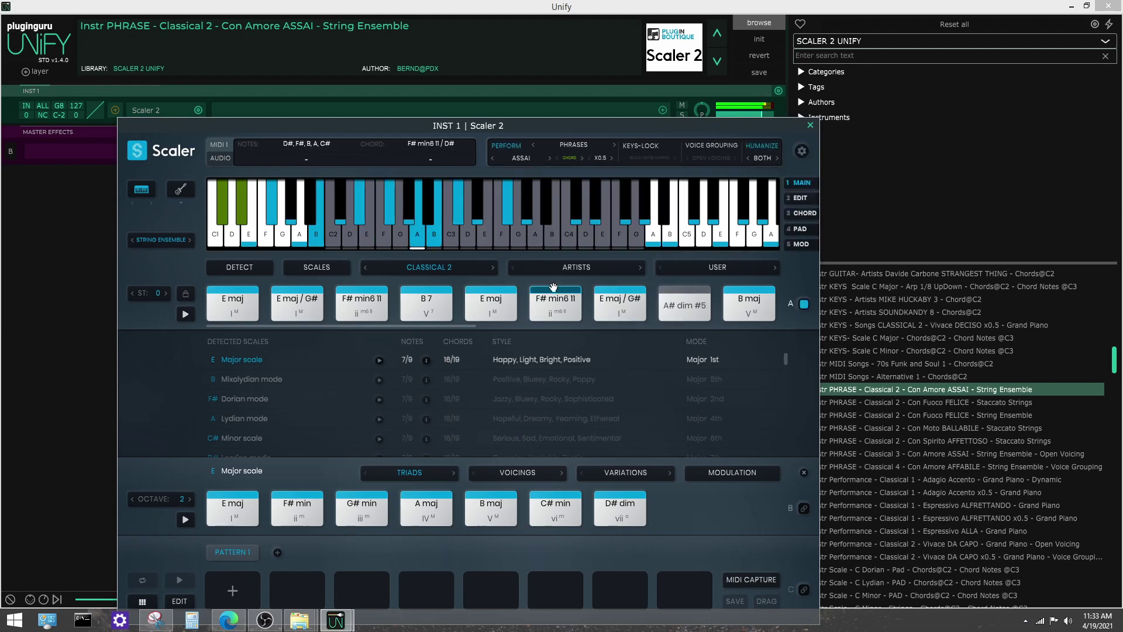
- Examine the Classical song chord sets and the orchestra sound choices of the phrase patch, then close Scaler 2
left_click(428, 267)
mouse_move(413, 324)
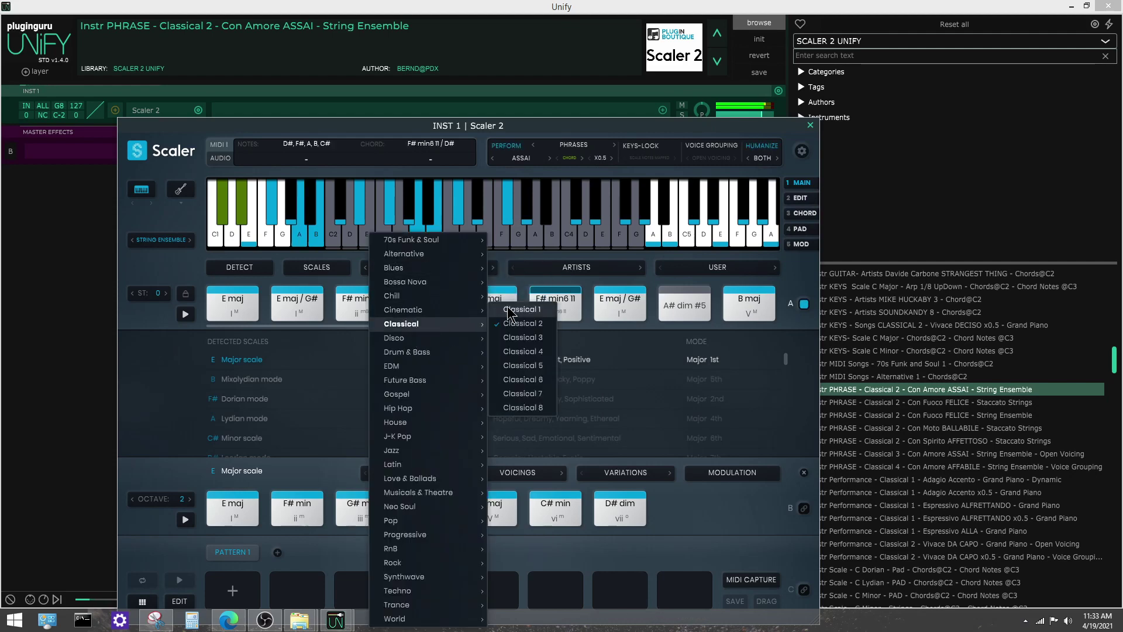
left_click(151, 244)
left_click(163, 241)
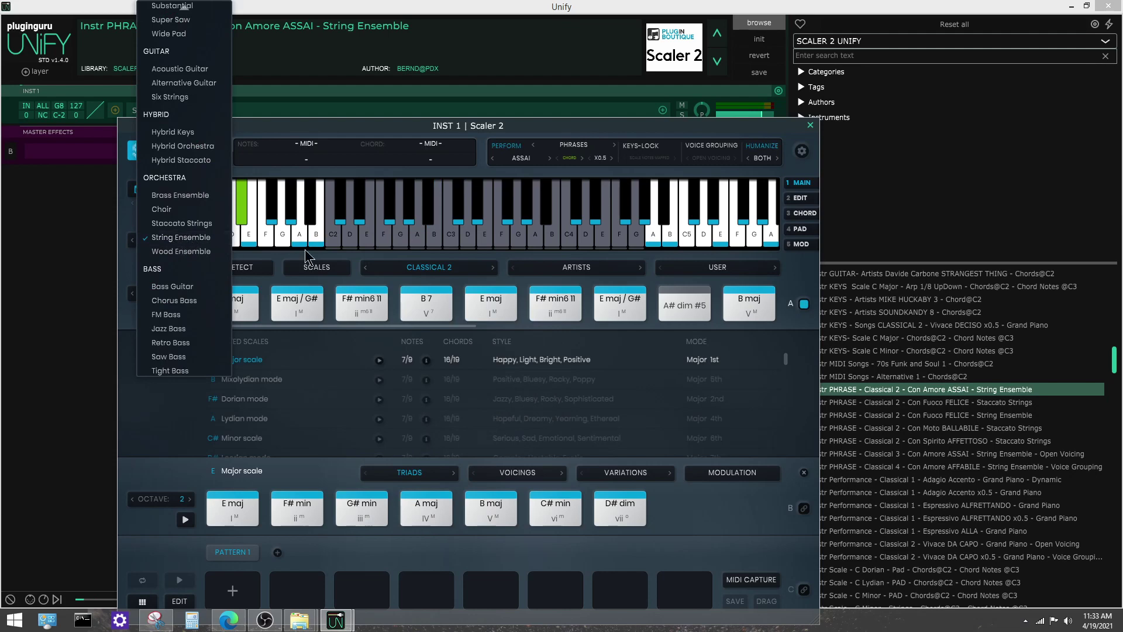
left_click(810, 125)
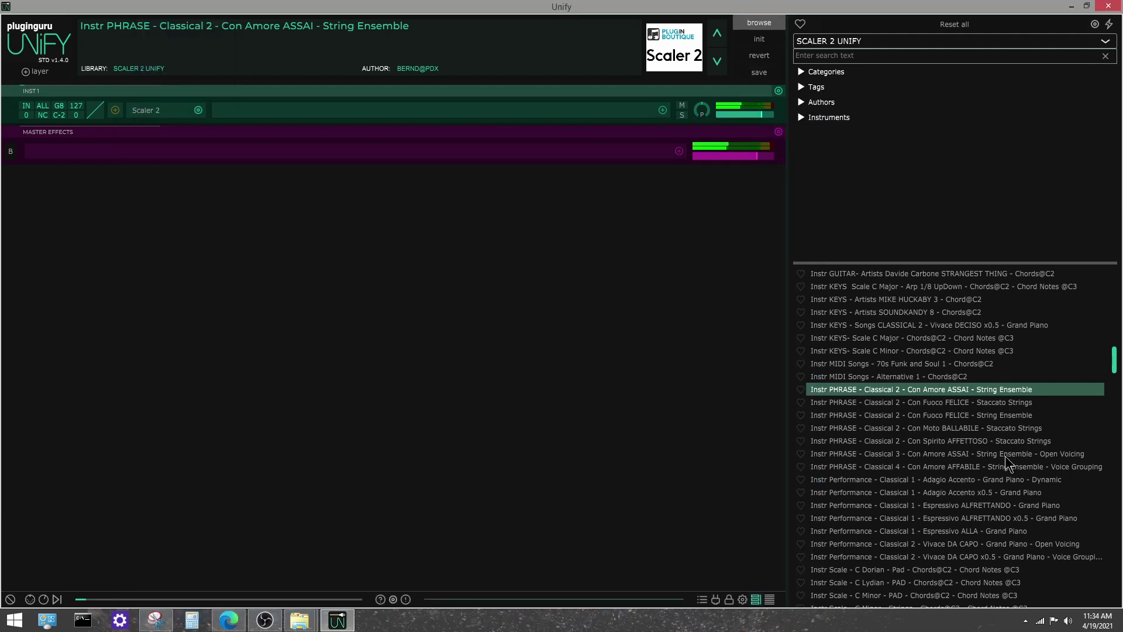
- Load the Instr Performance - Classical 1 - Adagio Accento - Grand Piano - Dynamic patch and open its Scaler 2 instance
scroll(1007, 464, "down", 4)
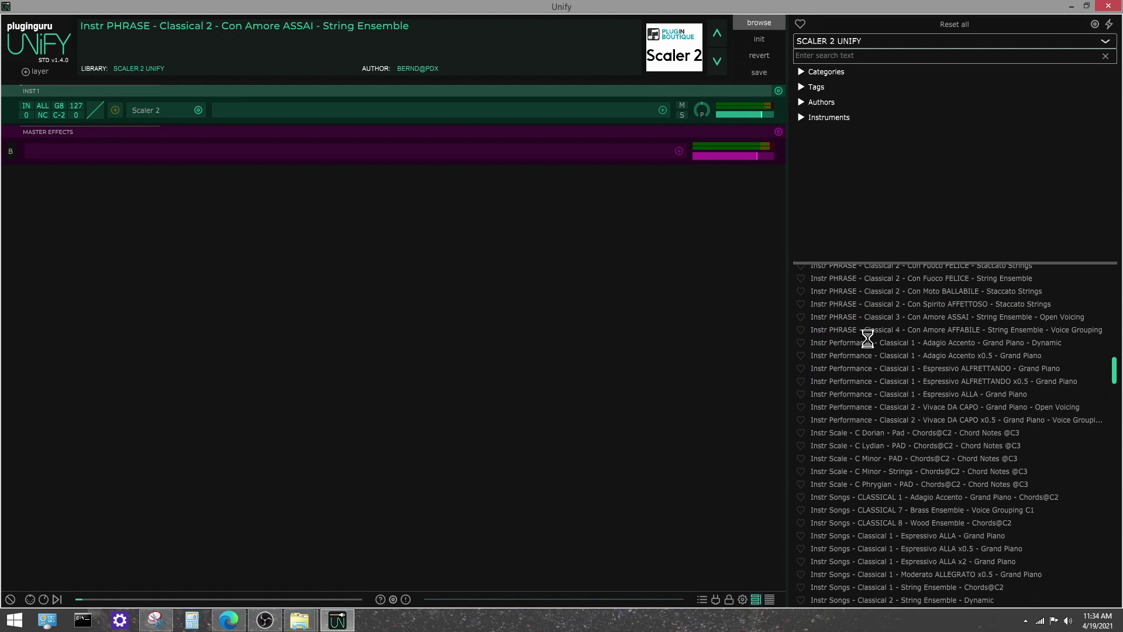
left_click(923, 344)
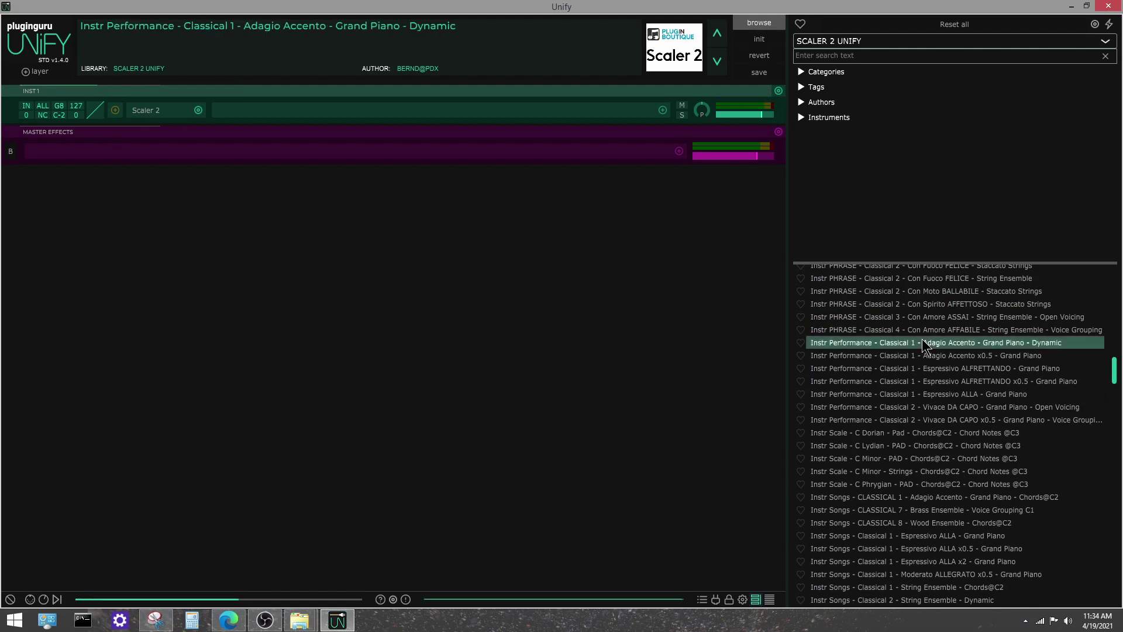
left_click(140, 110)
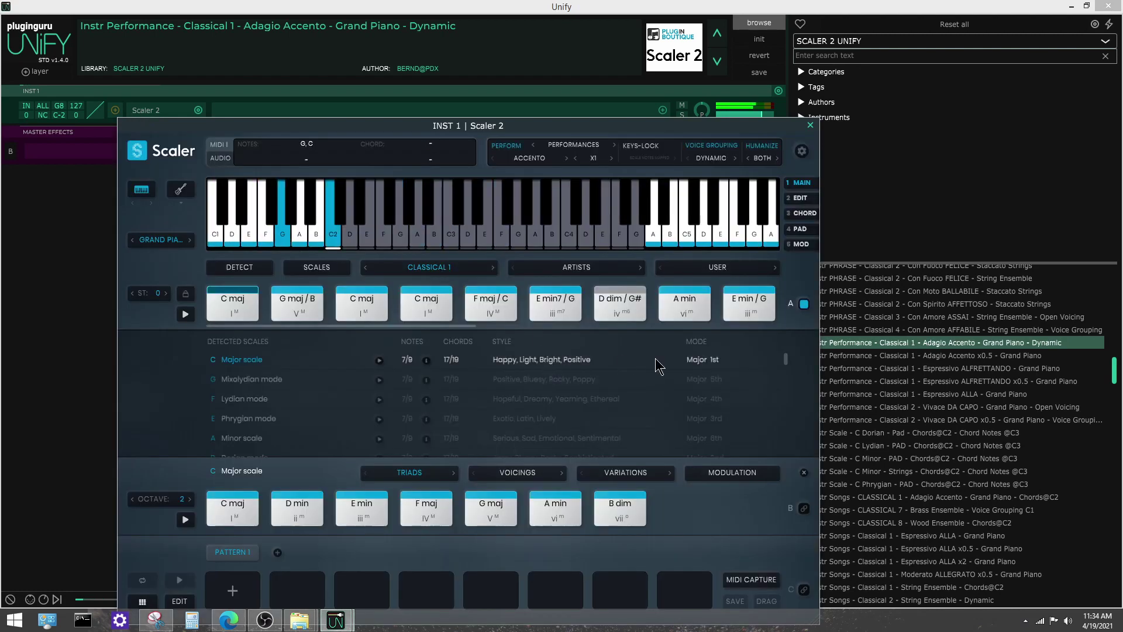
- Examine the Classical song chord sets and the Adagio performance and performance type choices of the grand piano patch
left_click(427, 267)
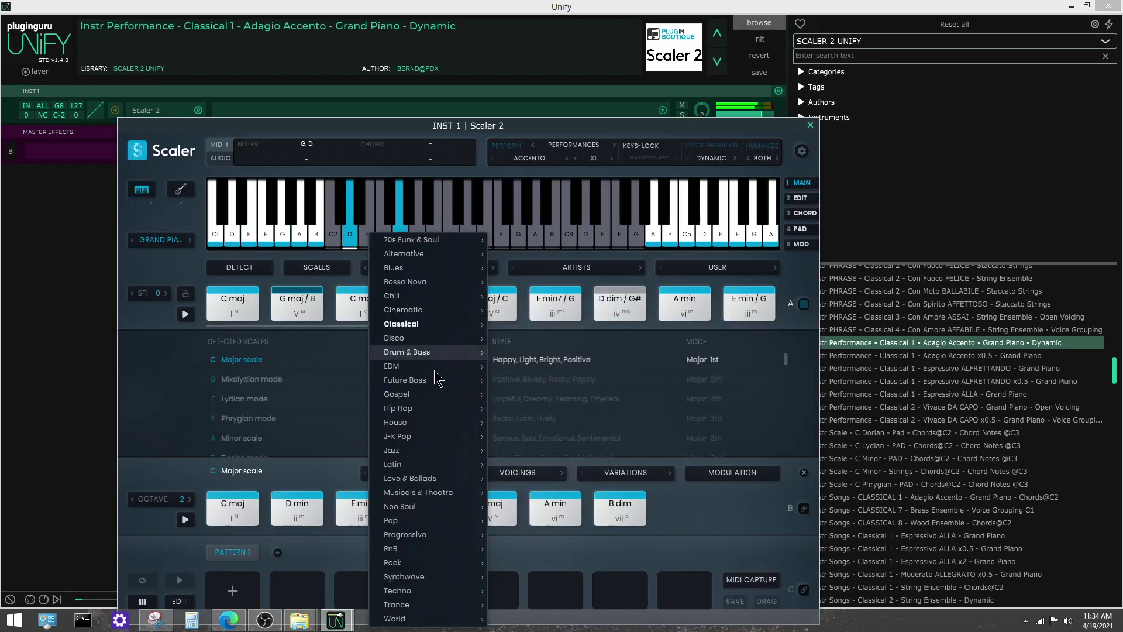
mouse_move(410, 324)
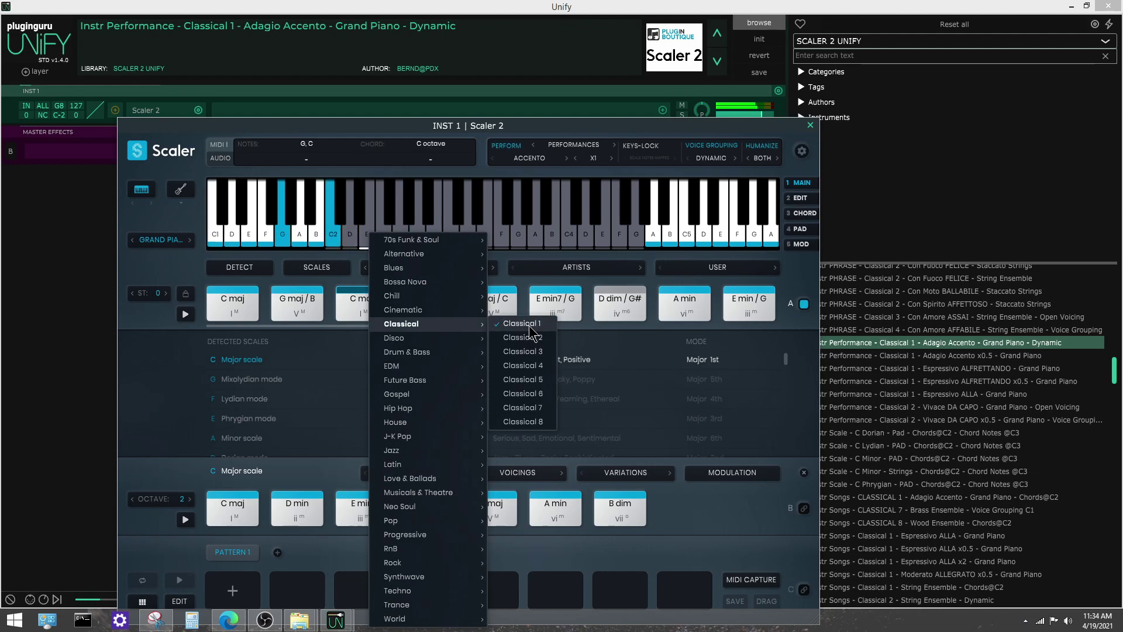
left_click(810, 326)
left_click(533, 158)
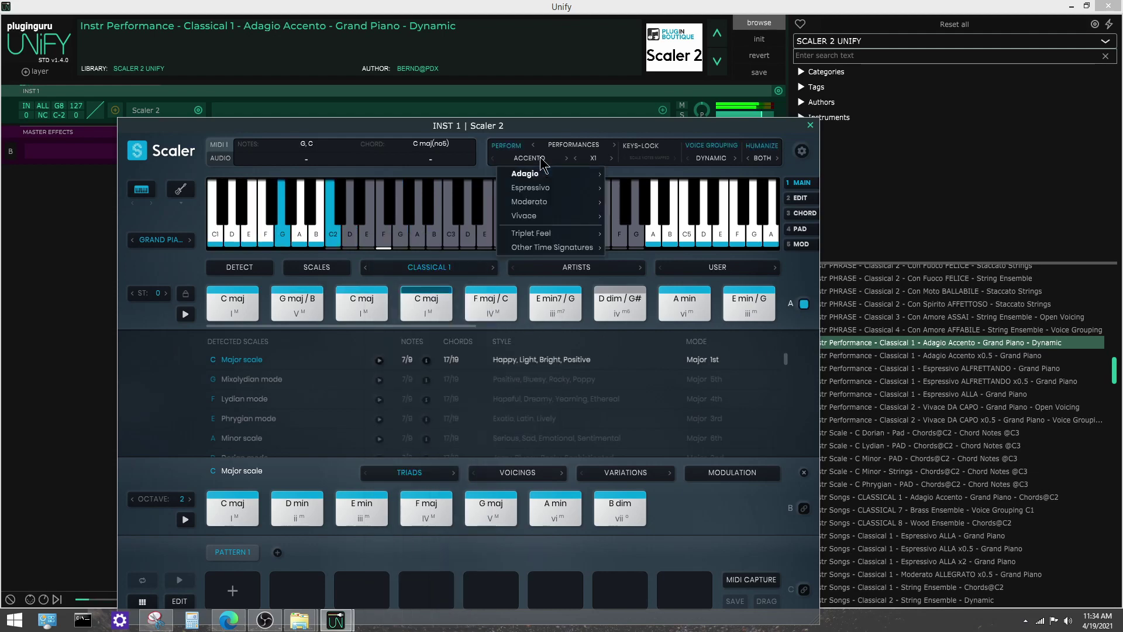
mouse_move(538, 175)
left_click(573, 144)
left_click(573, 144)
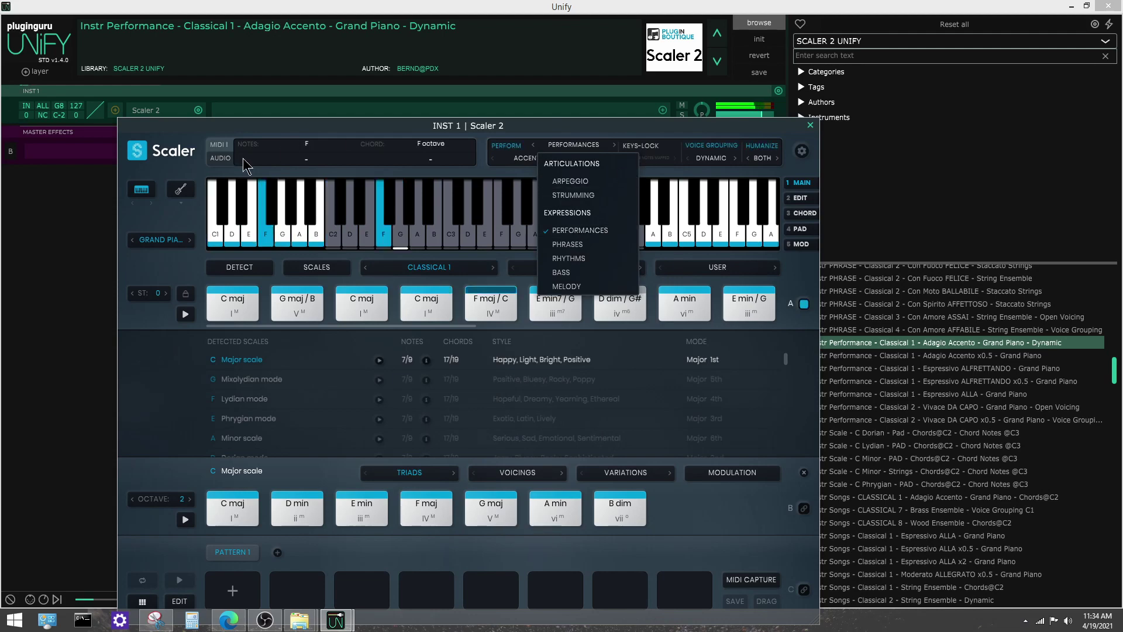
- Examine the piano sound, voice grouping and humanize options of the Adagio Accento patch, then close Scaler 2
left_click(170, 248)
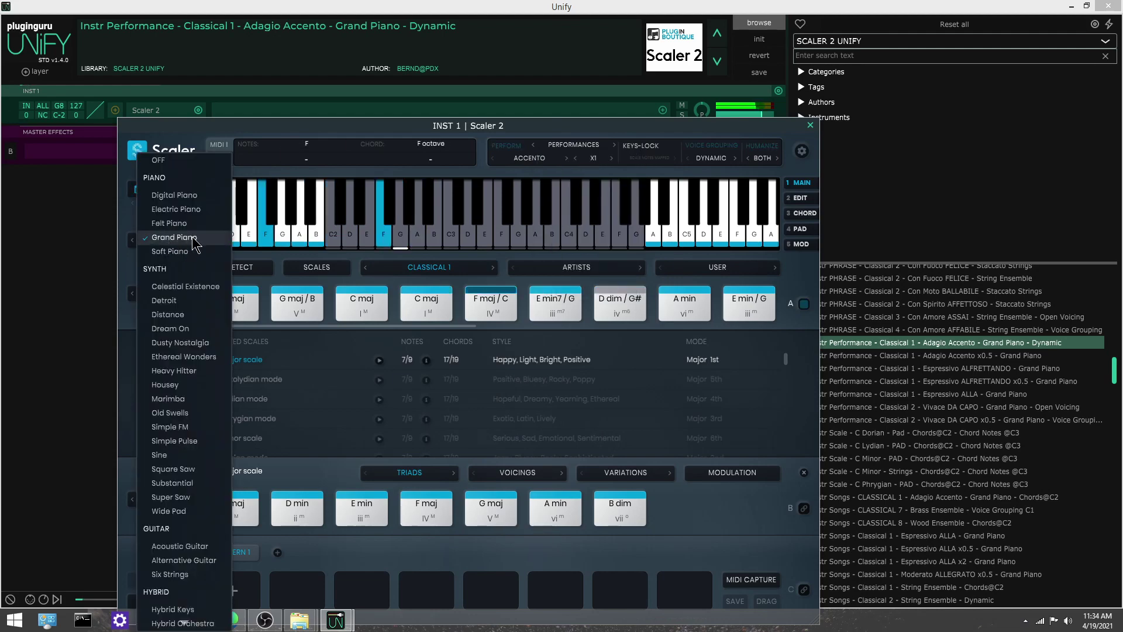
left_click(720, 157)
left_click(721, 157)
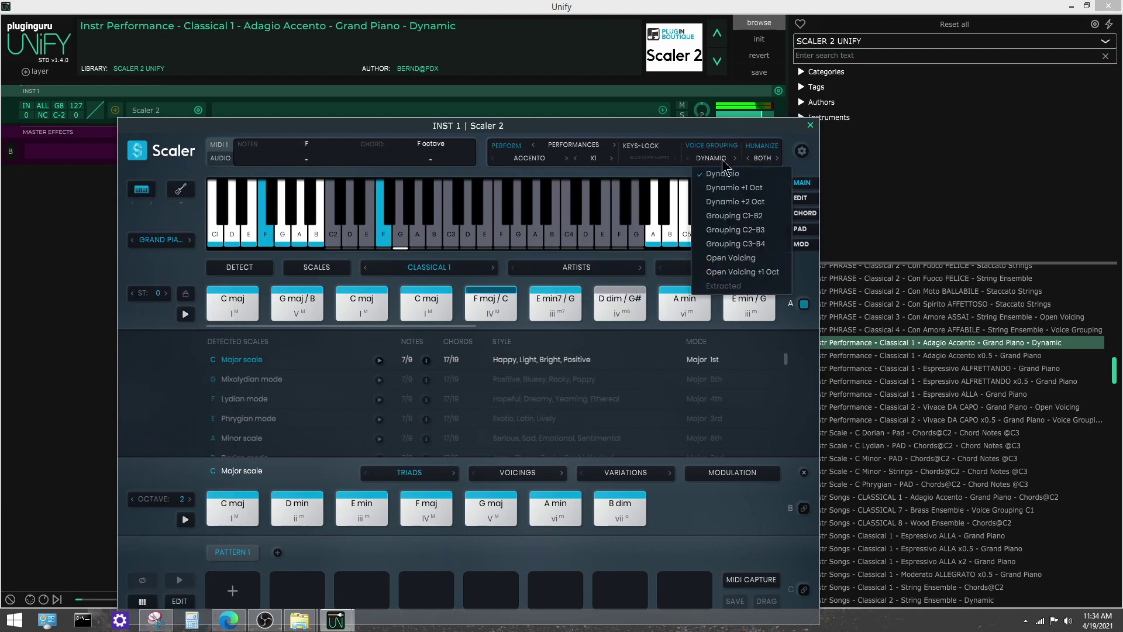
left_click(809, 187)
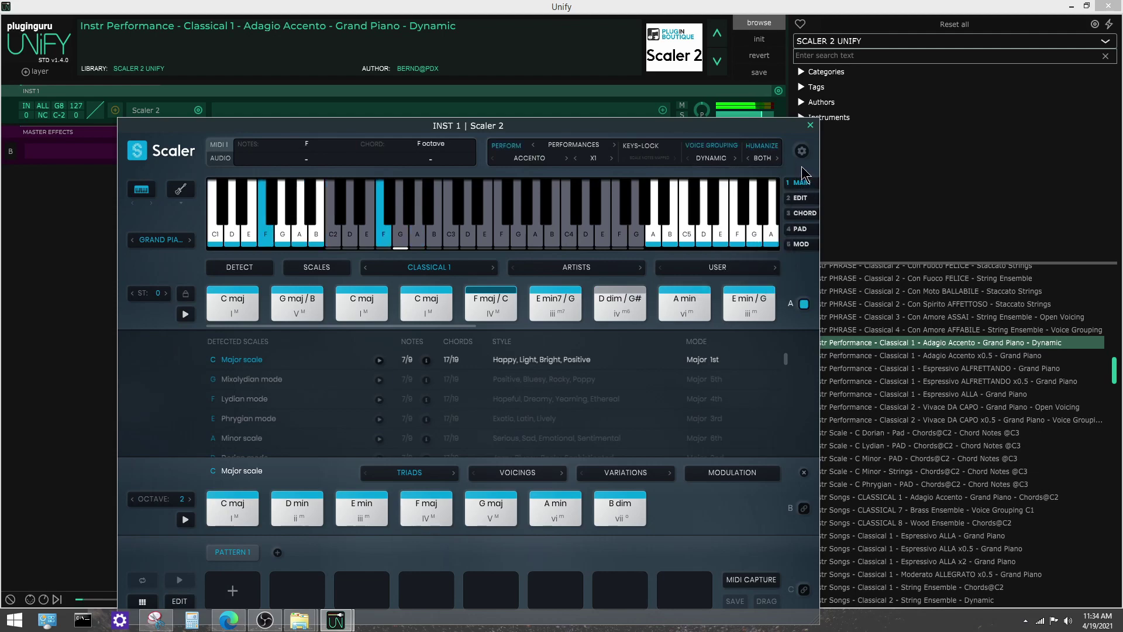
left_click(762, 158)
left_click(810, 125)
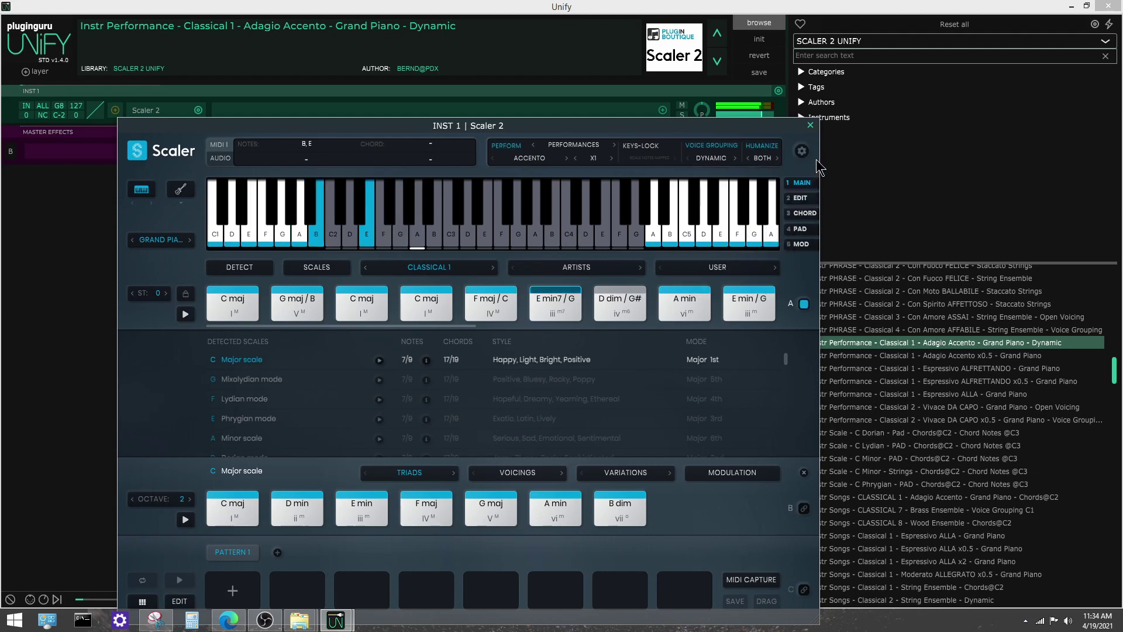
left_click(810, 125)
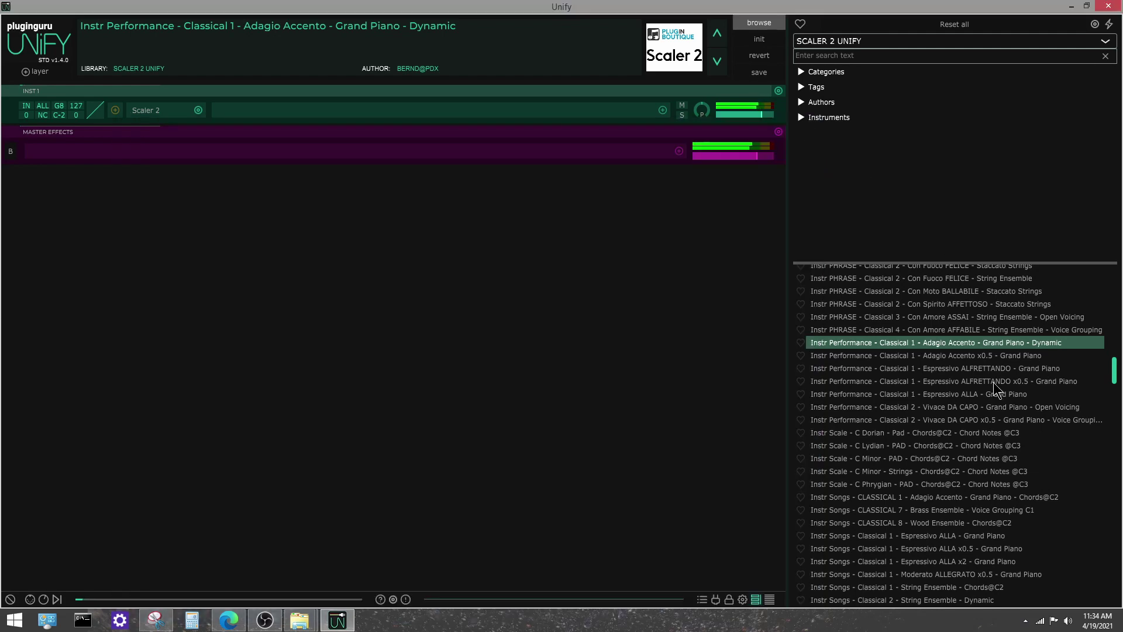
- Load the Instr Performance - Classical 2 - Vivace DA CAPO x0.5 - Grand Piano - Voice Grouping C1 patch and open its Scaler 2 instance
left_click(895, 420)
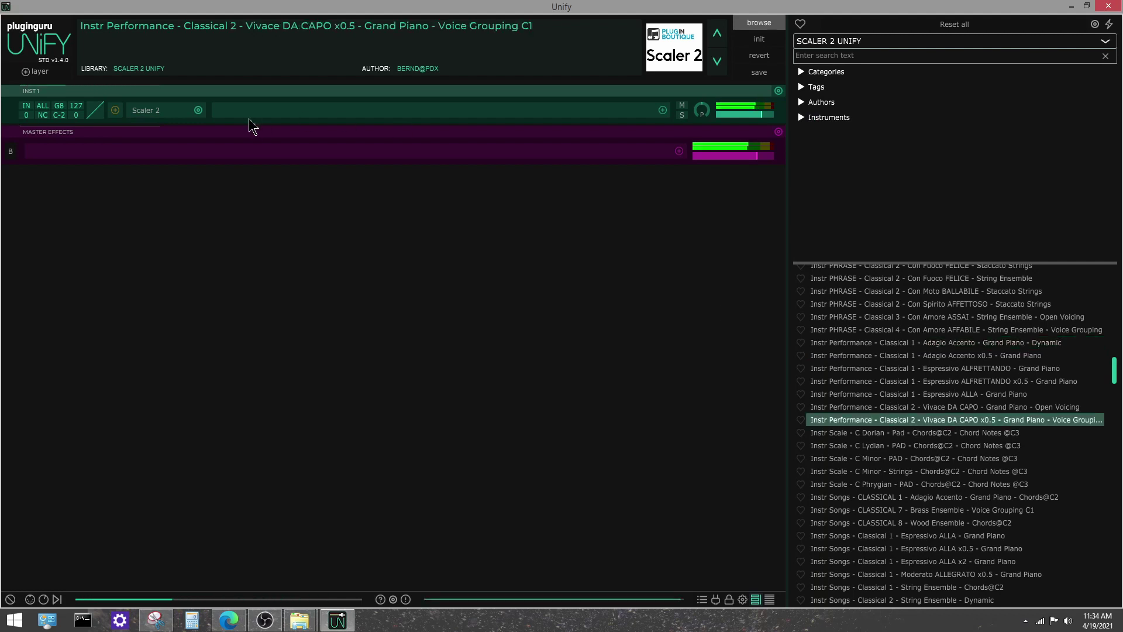
left_click(148, 113)
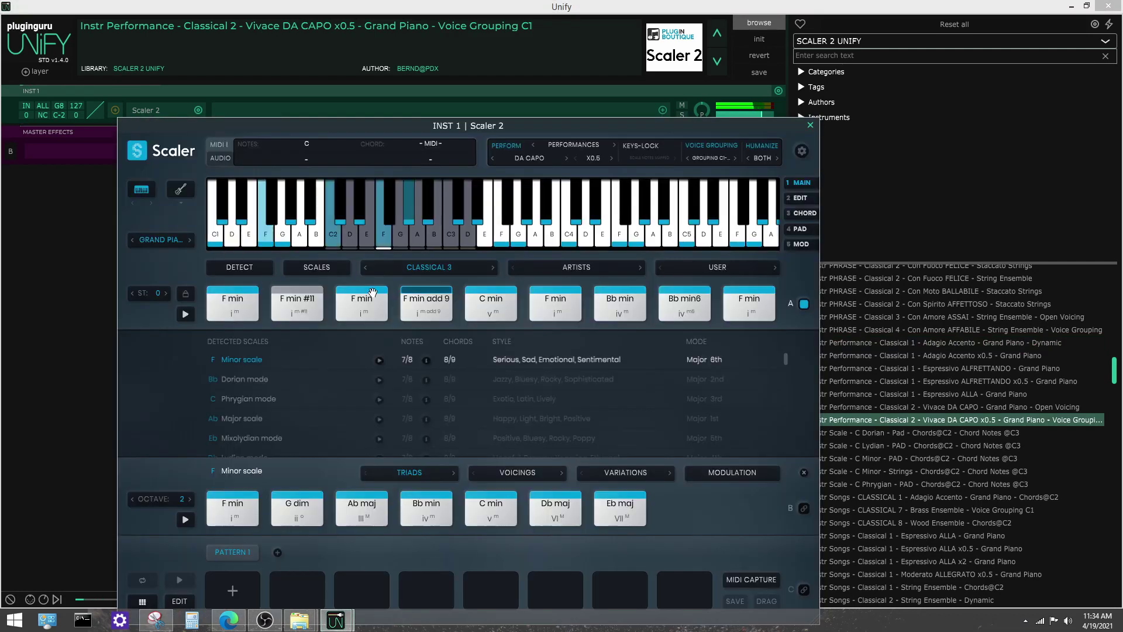
- Examine the Classical song chord sets, voice grouping, Vivace performances and performance type choices of the Da Capo grand piano patch
left_click(435, 268)
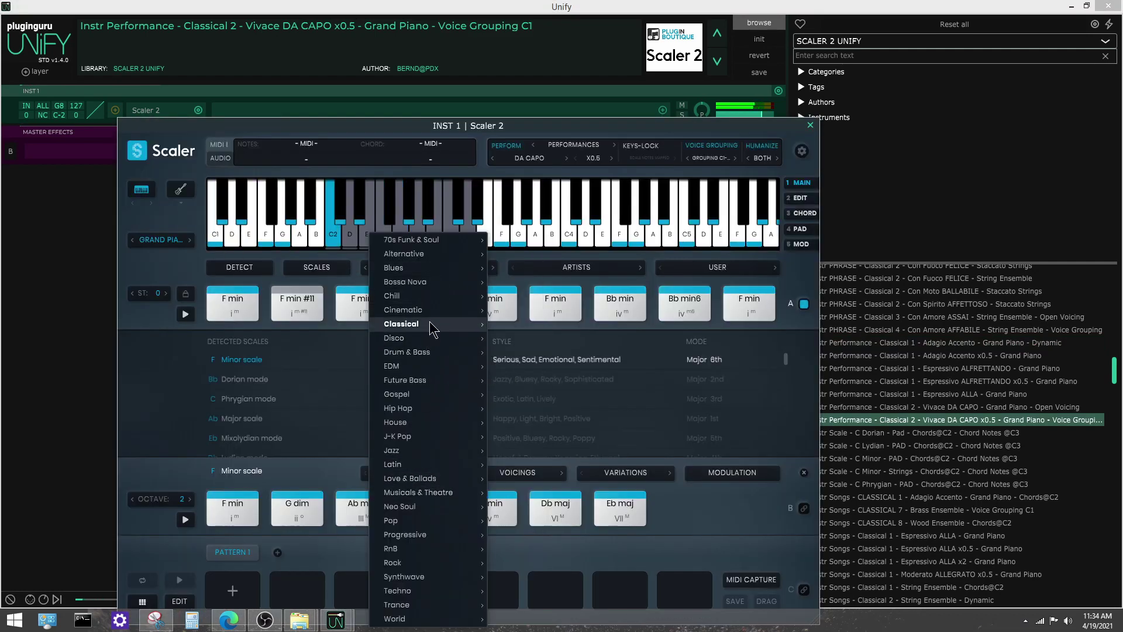
mouse_move(430, 322)
left_click(710, 159)
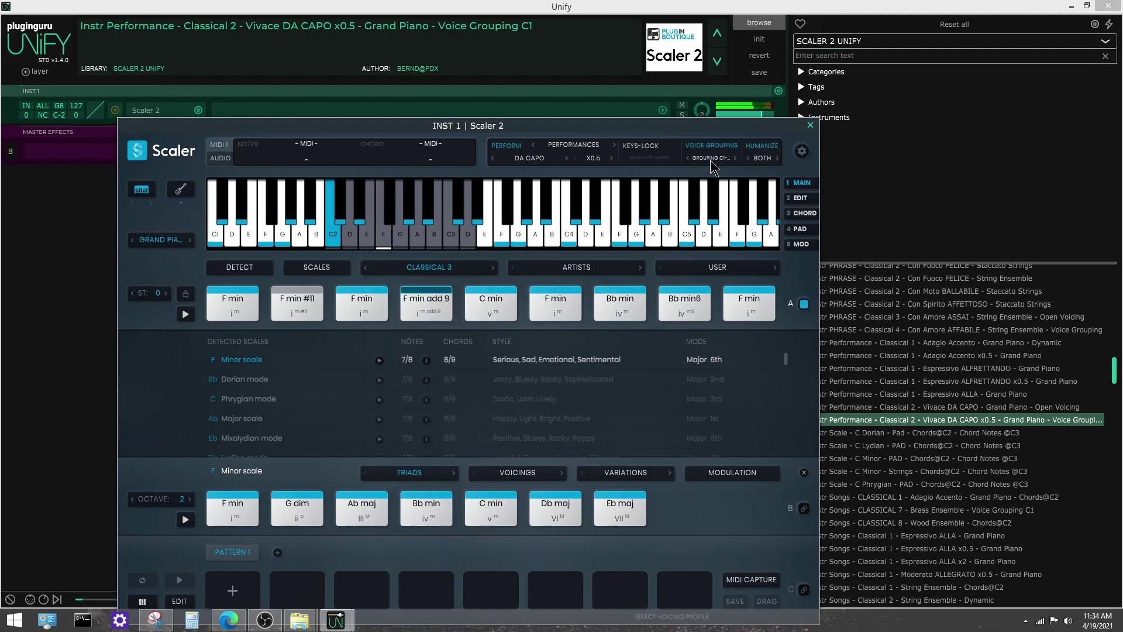
left_click(710, 159)
left_click(528, 153)
left_click(528, 153)
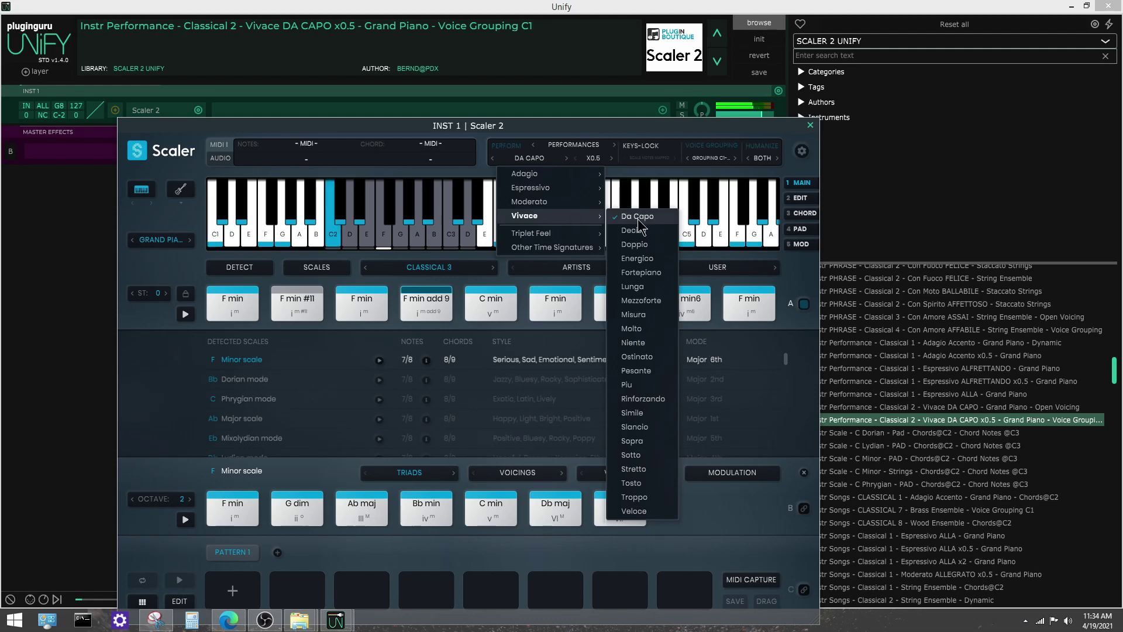
left_click(587, 153)
left_click(587, 153)
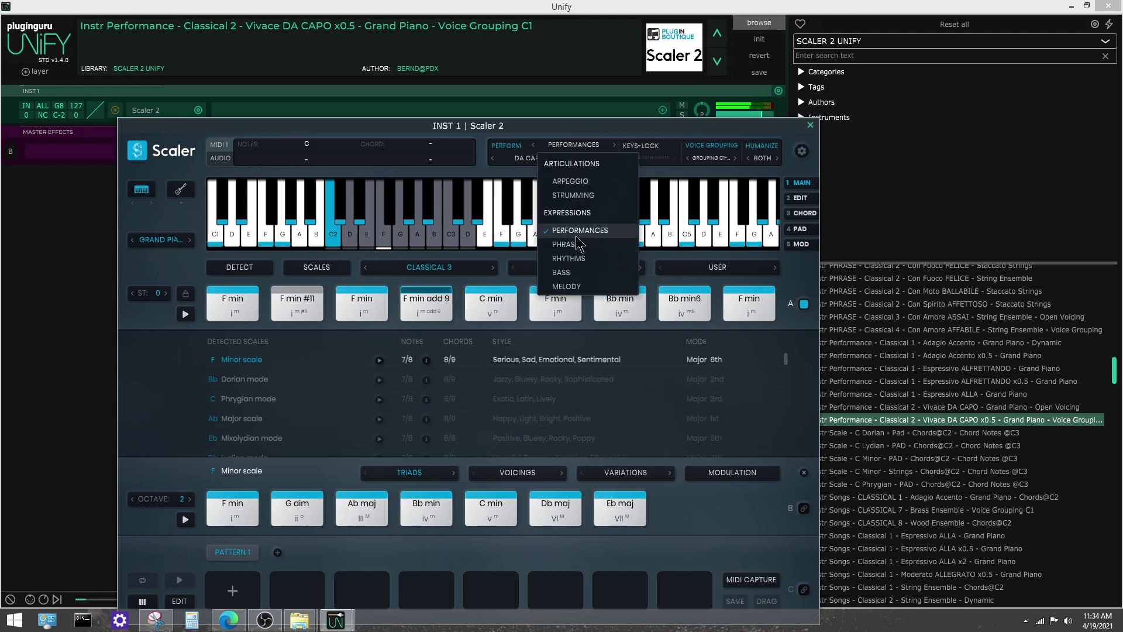
- Check the humanize options of the Vivace Da Capo patch, keep Both selected, and close Scaler 2
left_click(760, 156)
left_click(763, 156)
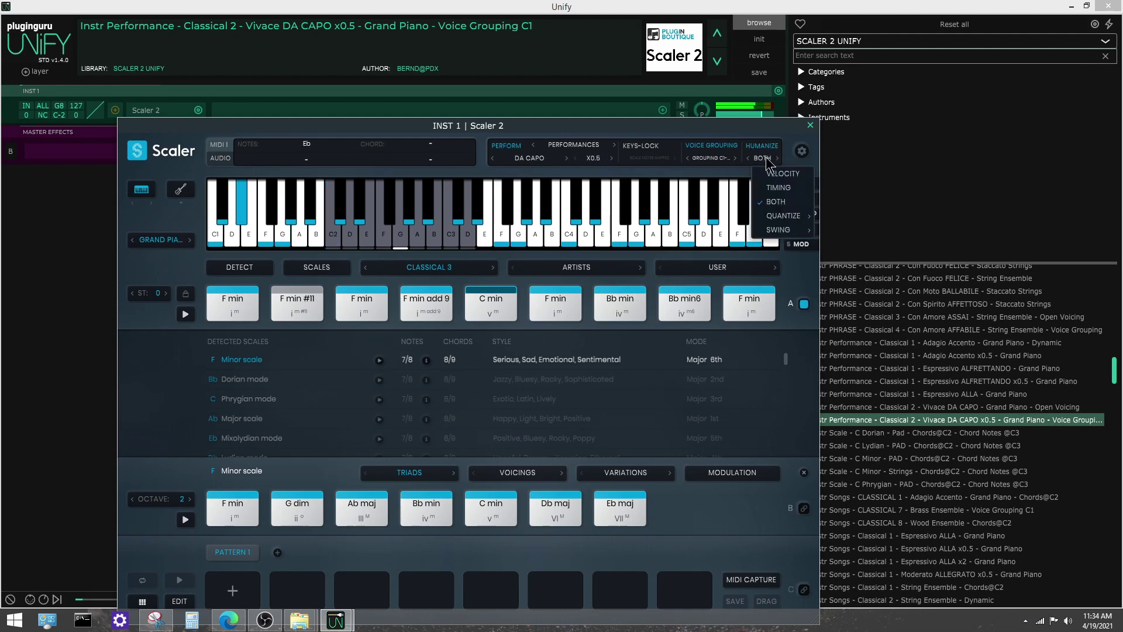
left_click(784, 204)
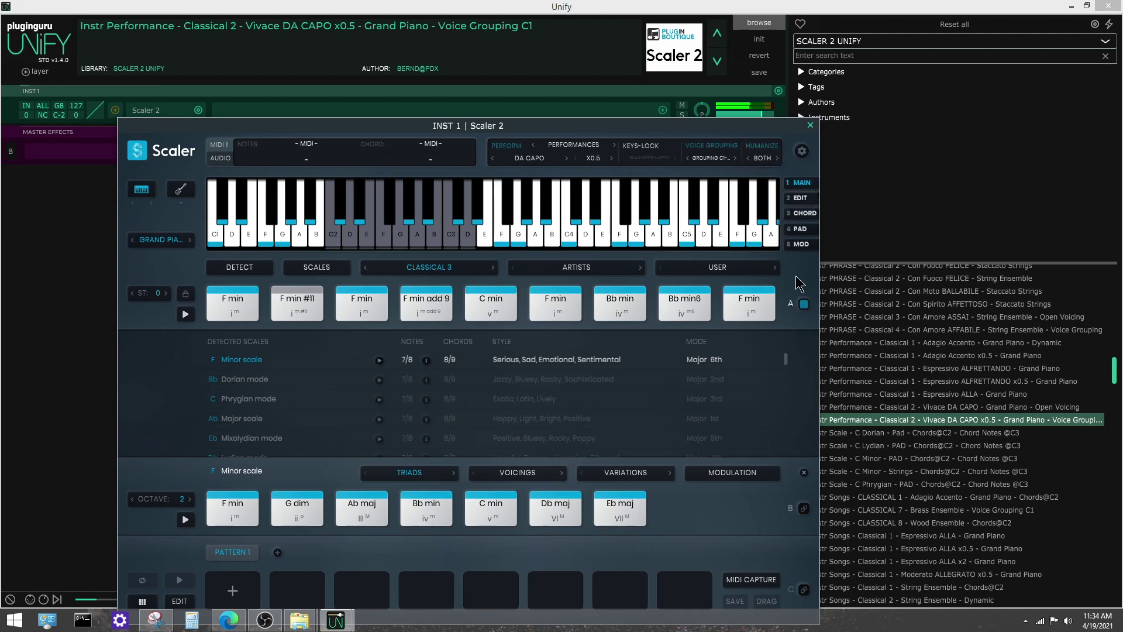
left_click(810, 125)
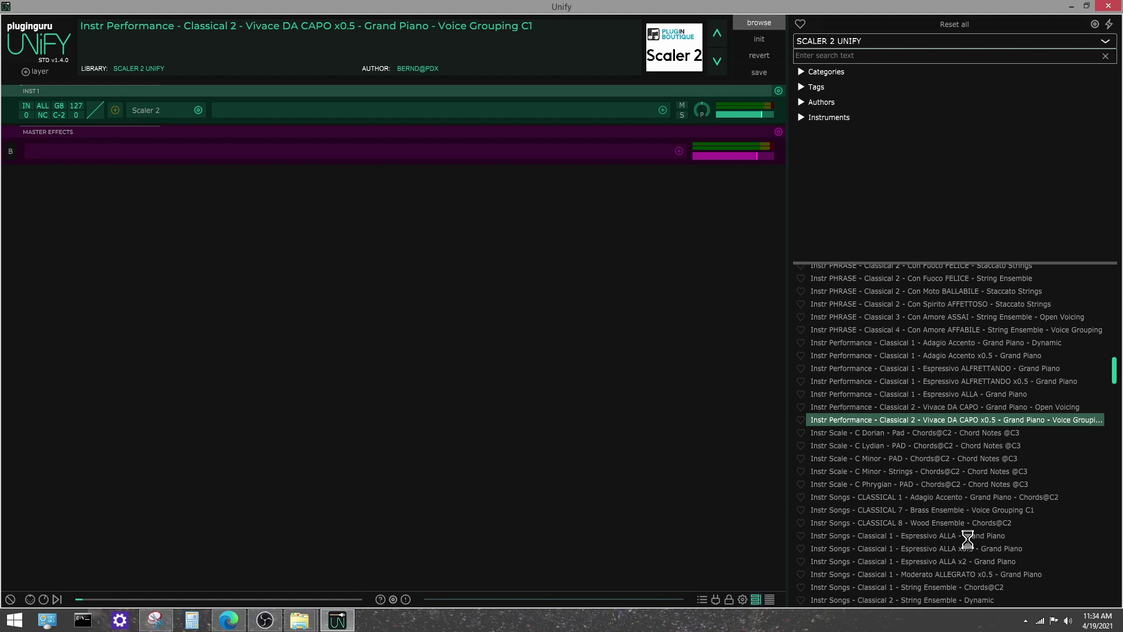
- Load the Instr Songs - CLASSICAL 1 - Adagio Accento - Grand Piano - Chords@C2 patch and open its Scaler 2 instance
key("Down")
key("Down")
key("Down")
key("Down")
key("Down")
key("Down")
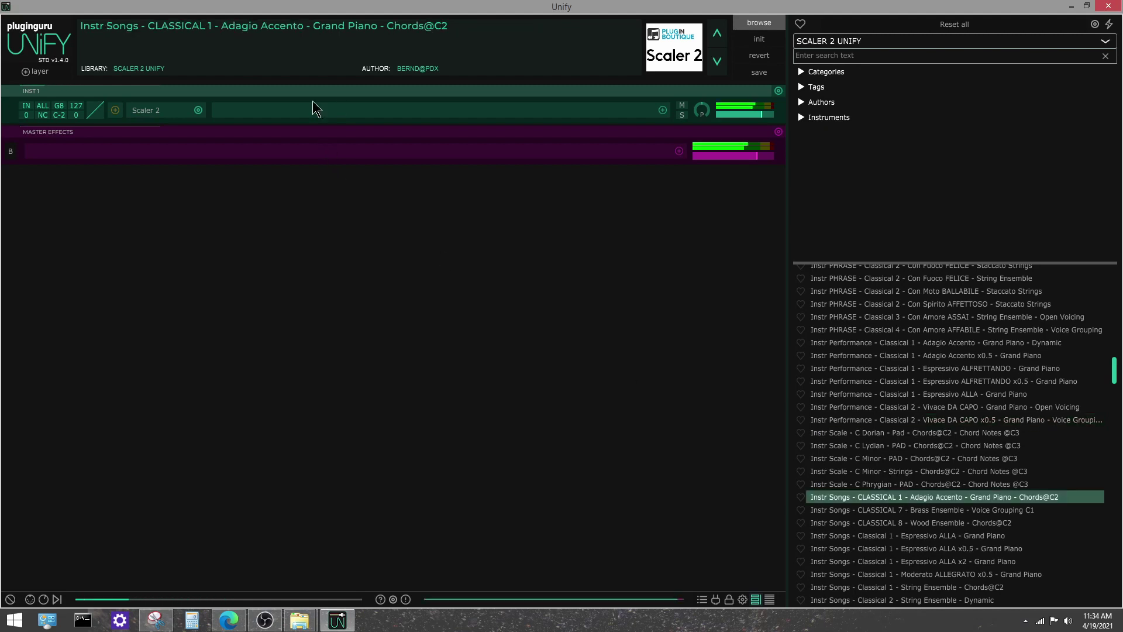
left_click(144, 111)
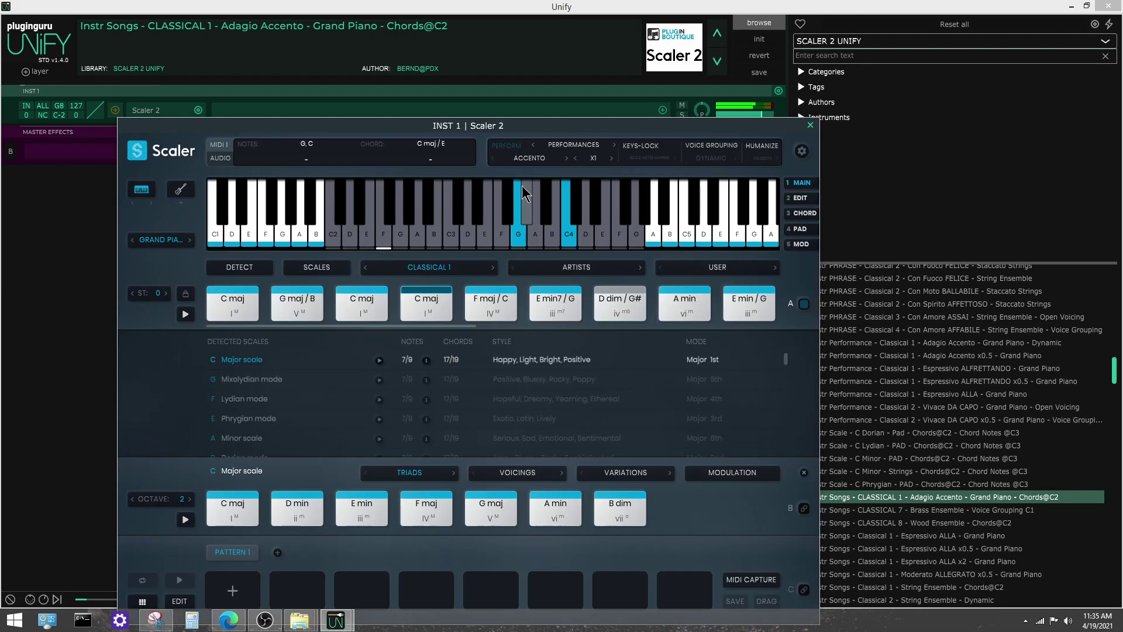
- Examine the Adagio performance choices of the CLASSICAL 1 grand piano song patch, then close Scaler 2
left_click(533, 159)
mouse_move(540, 173)
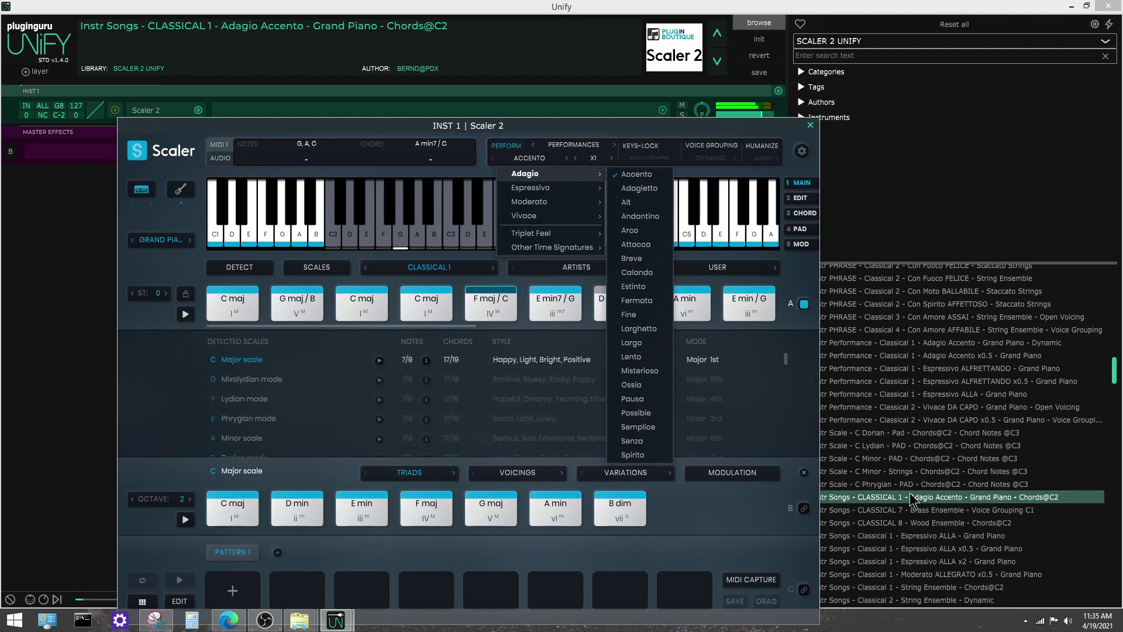
left_click(810, 125)
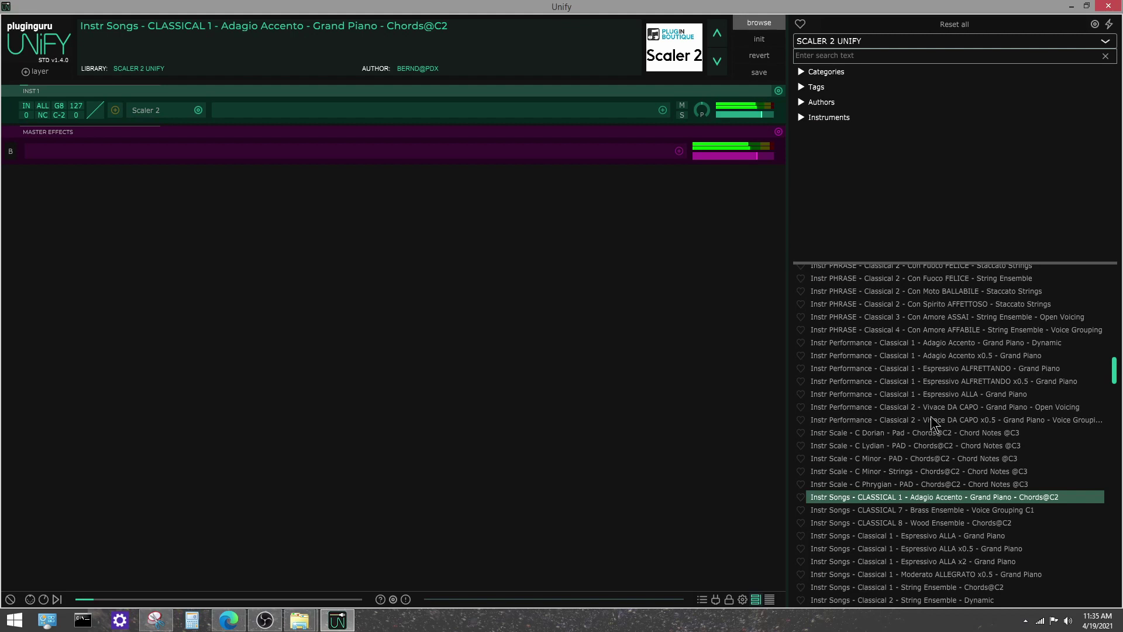
- Load the Instr Songs - CLASSICAL 8 - Wood Ensemble - Chords@C2 patch and view its Classical song chord sets in Scaler 2
left_click(933, 524)
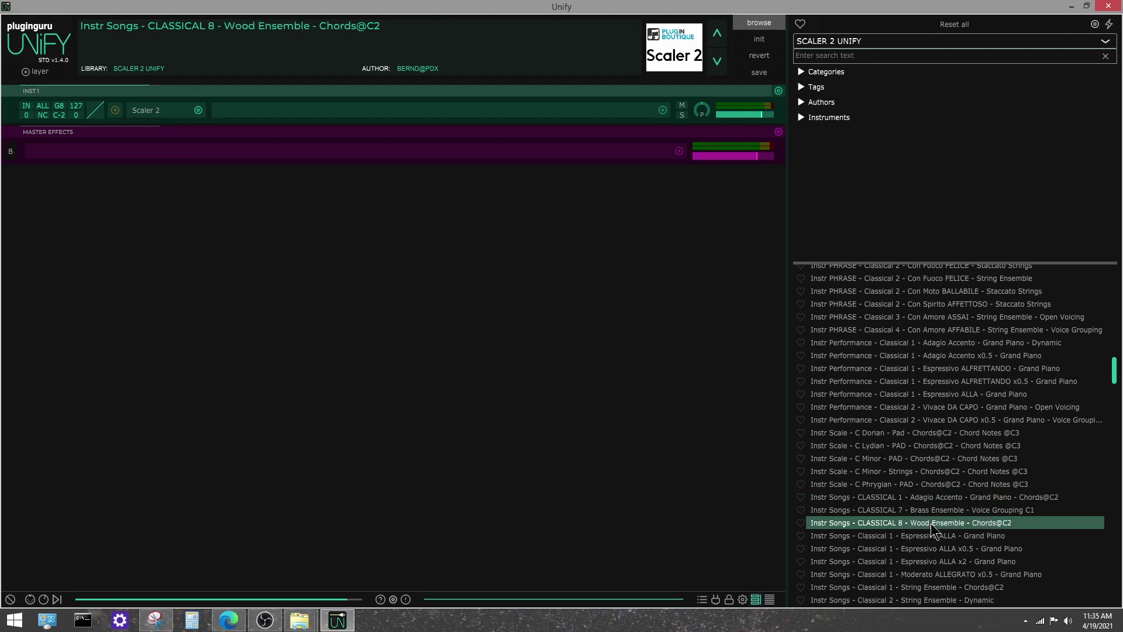
left_click(142, 111)
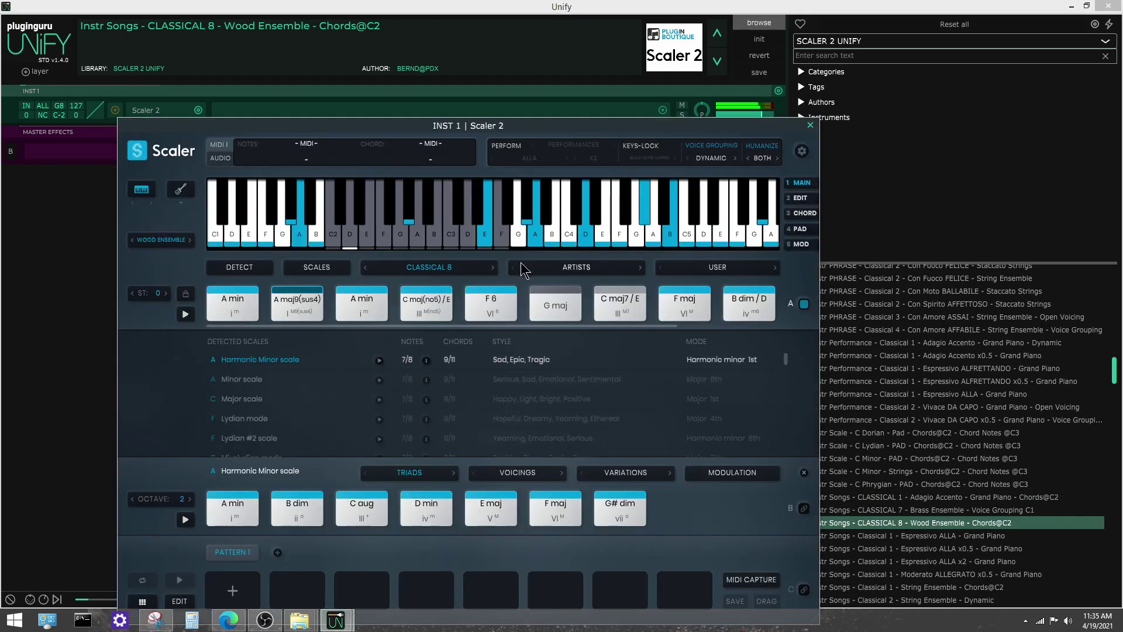
left_click(425, 268)
mouse_move(410, 324)
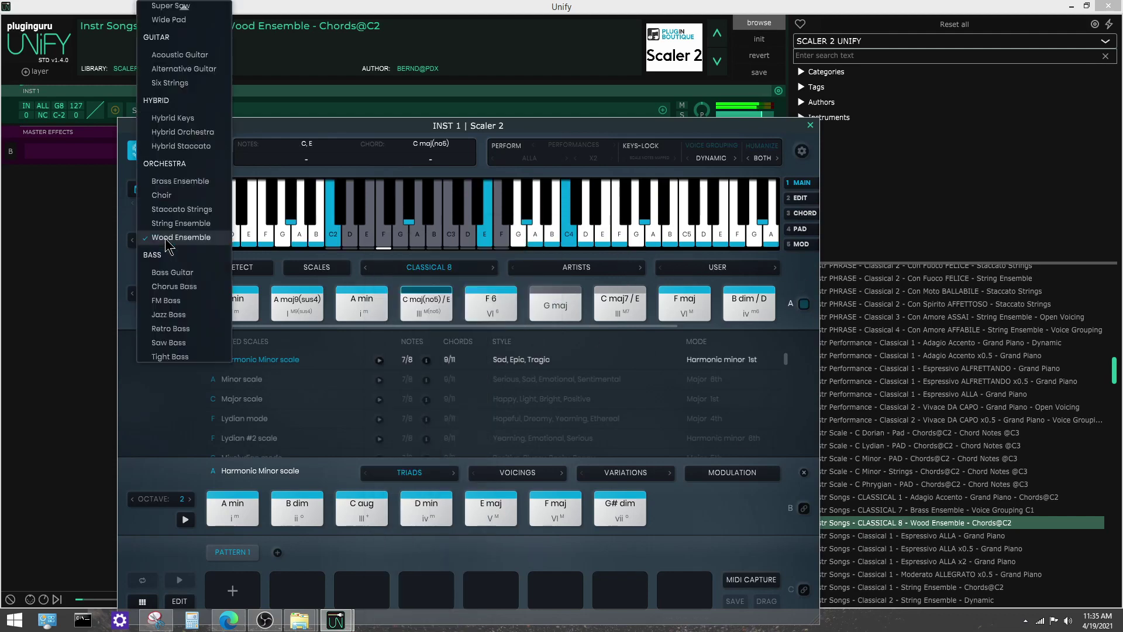
- Examine the orchestra sound choices of the Wood Ensemble patch, point out the C2 chord key, and close Scaler 2
left_click(170, 240)
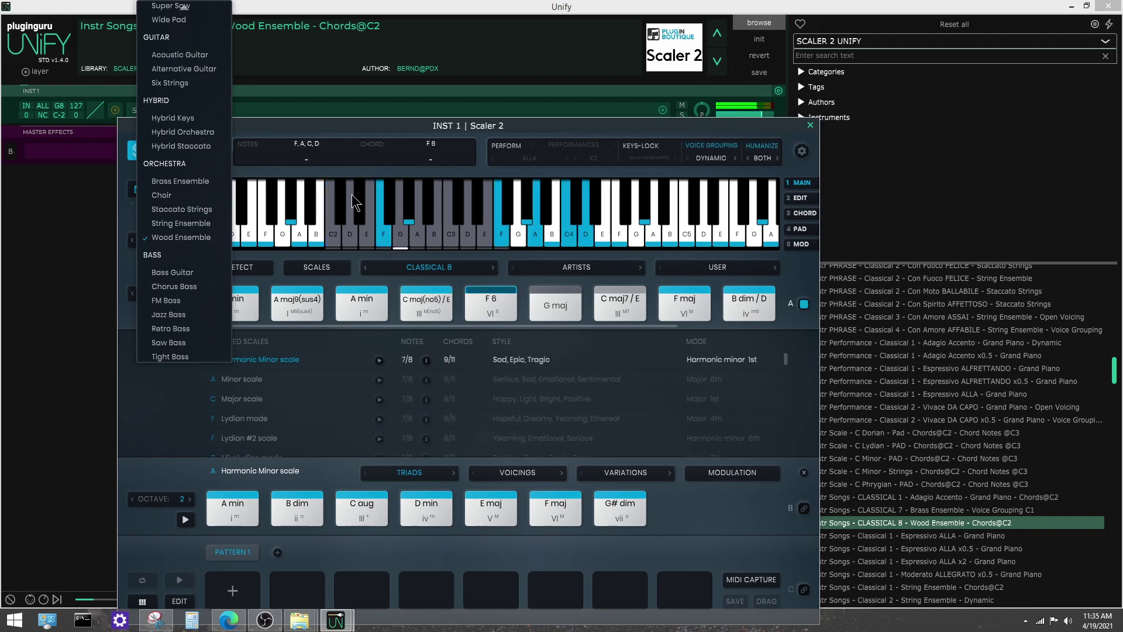
left_click(337, 240)
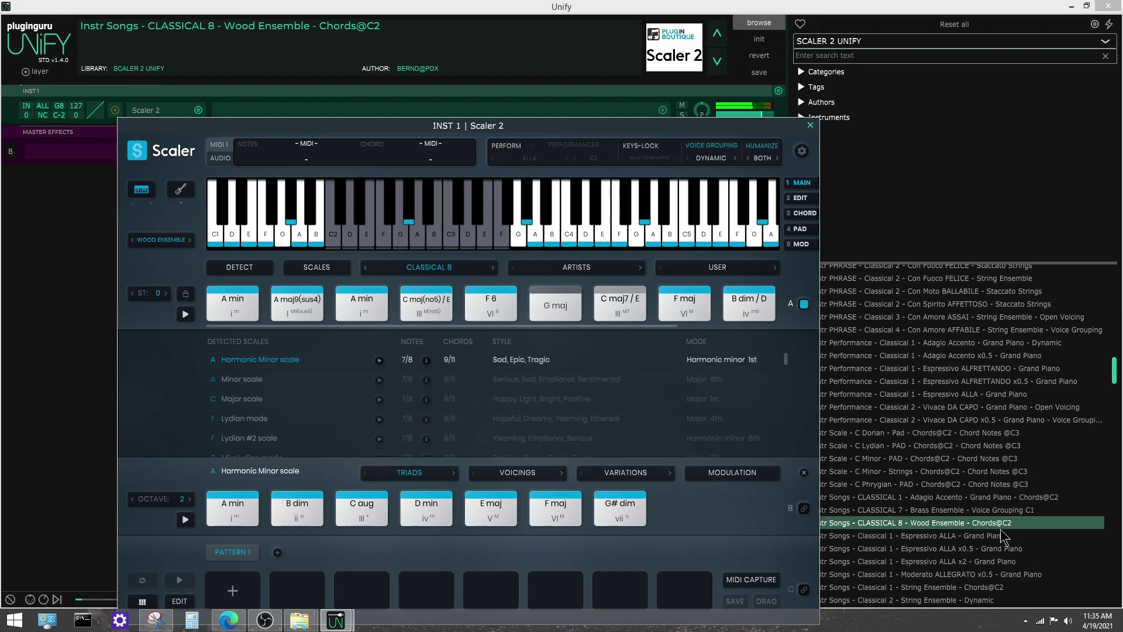
left_click(335, 235)
left_click(810, 125)
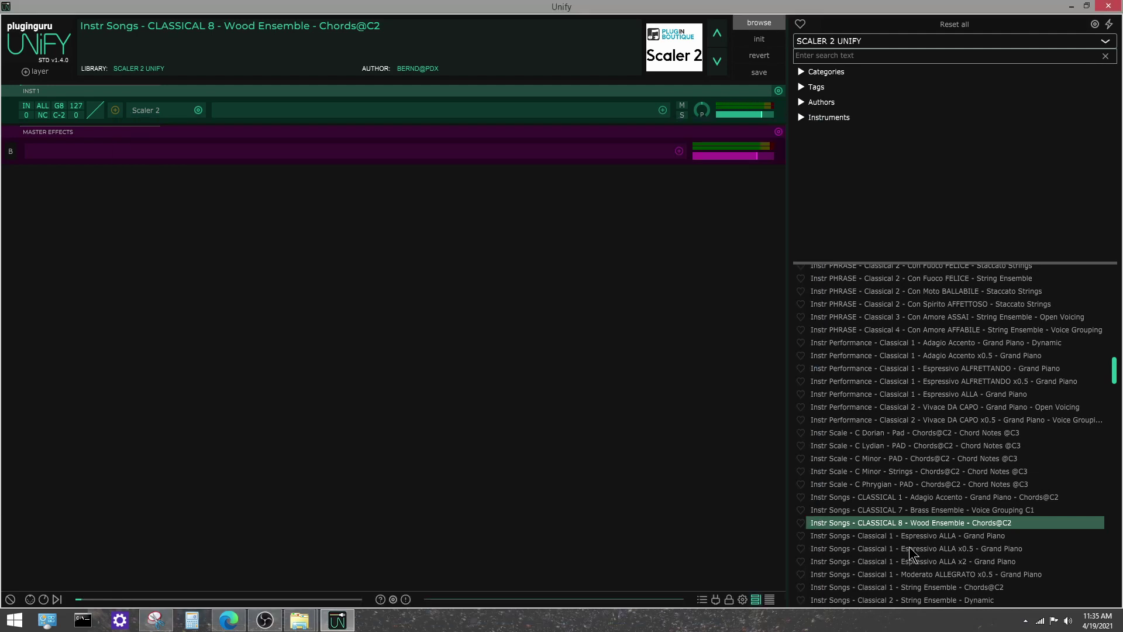
- Load the Instr Songs - Classical 1 - String Ensemble - Chords@C2 patch and open its Scaler 2 instance
scroll(913, 544, "down", 3)
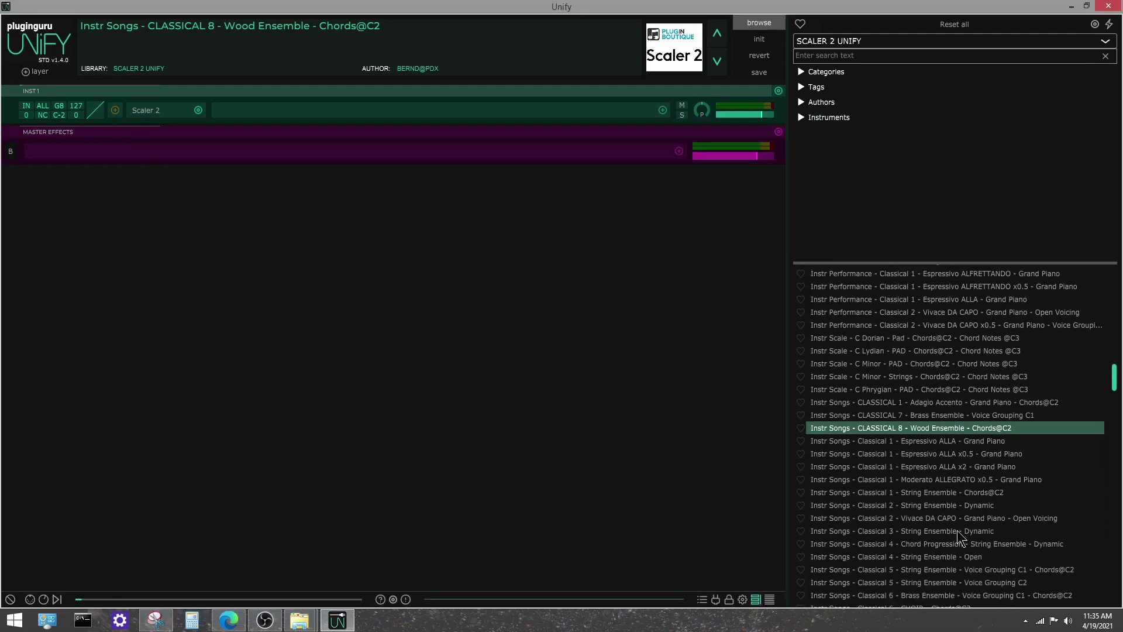
left_click(948, 495)
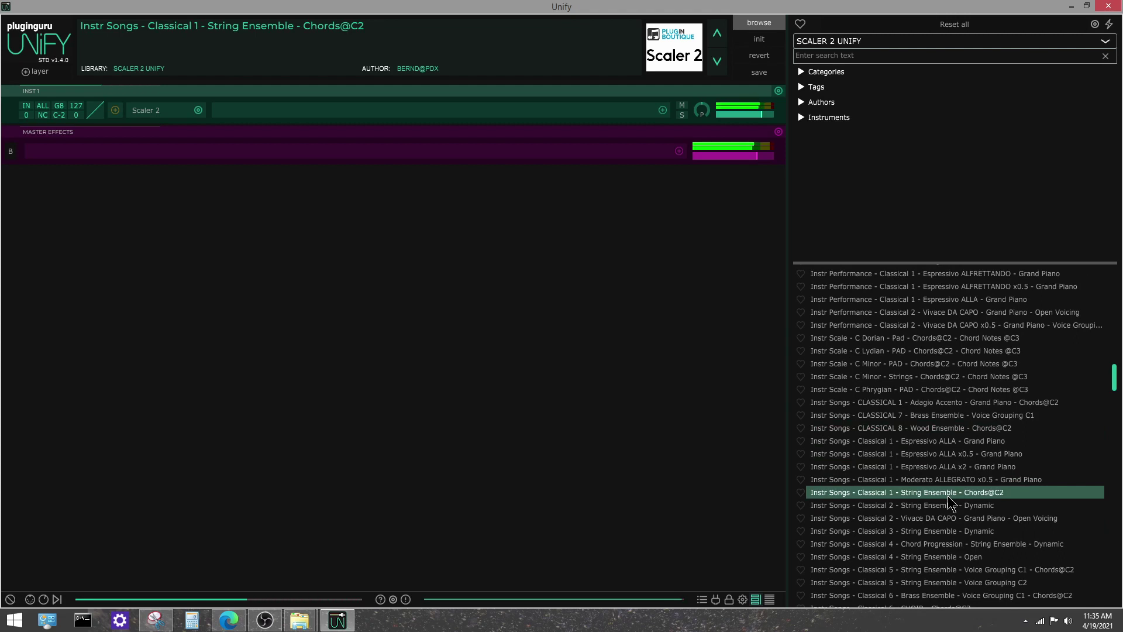
left_click(149, 113)
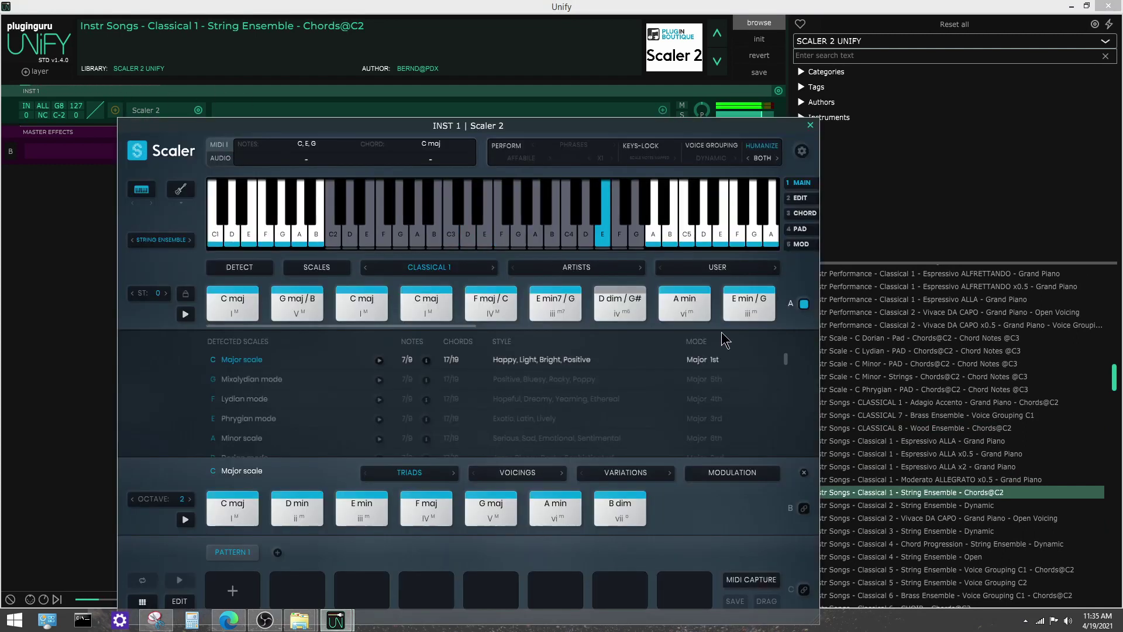
- Examine the humanize and sound choices of the String Ensemble patch, play the C2 chord key, and close Scaler 2
left_click(763, 159)
left_click(775, 201)
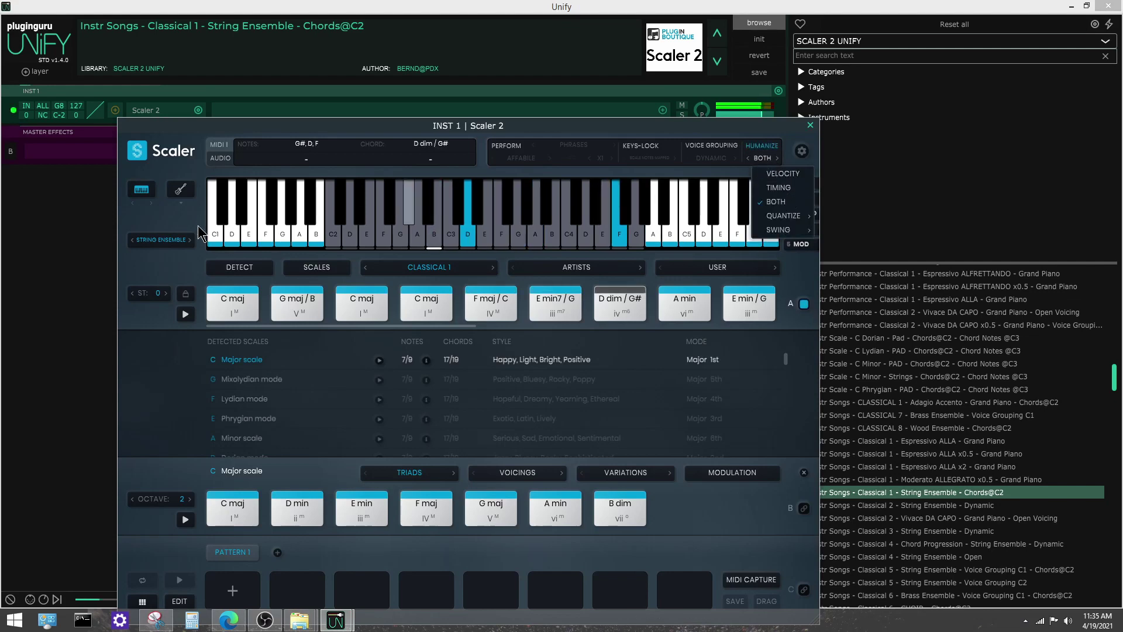
left_click(164, 245)
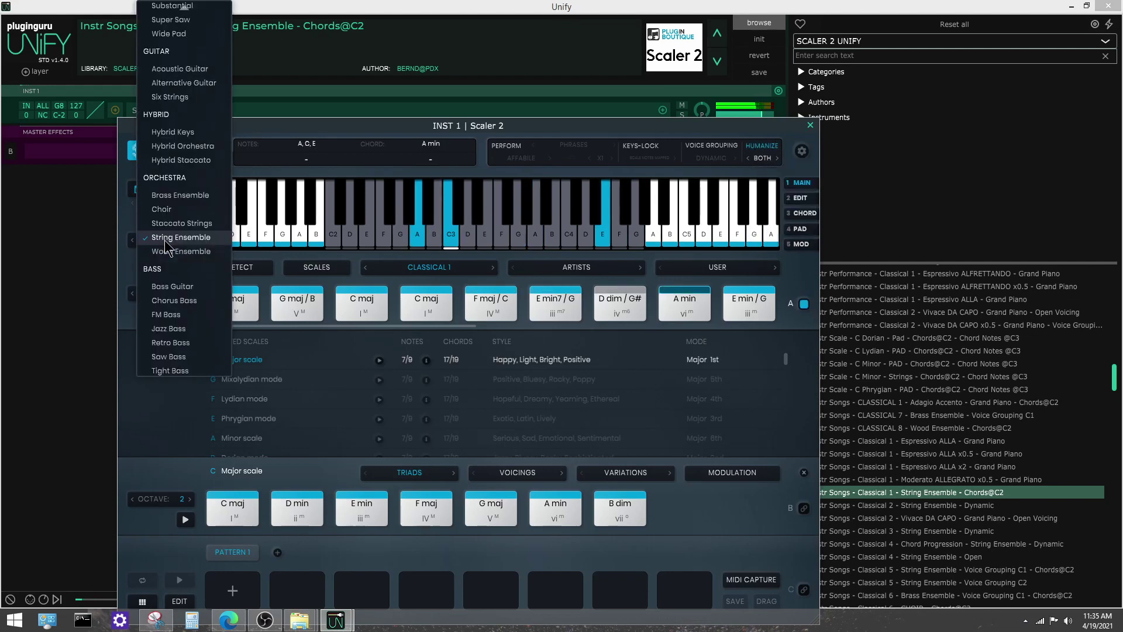
left_click(806, 275)
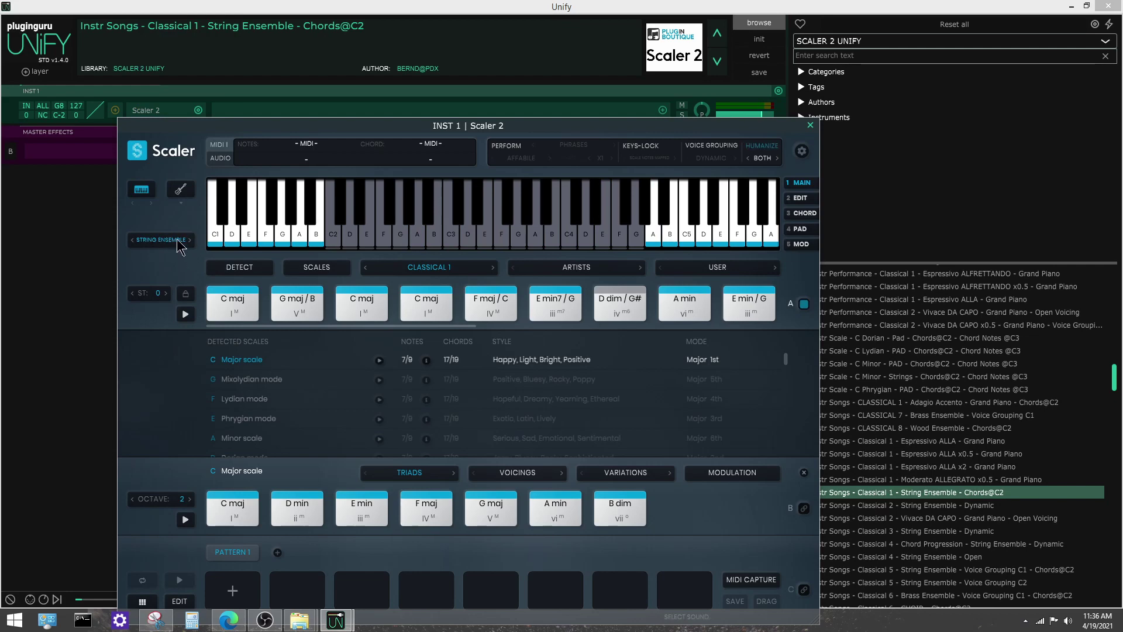
left_click(334, 233)
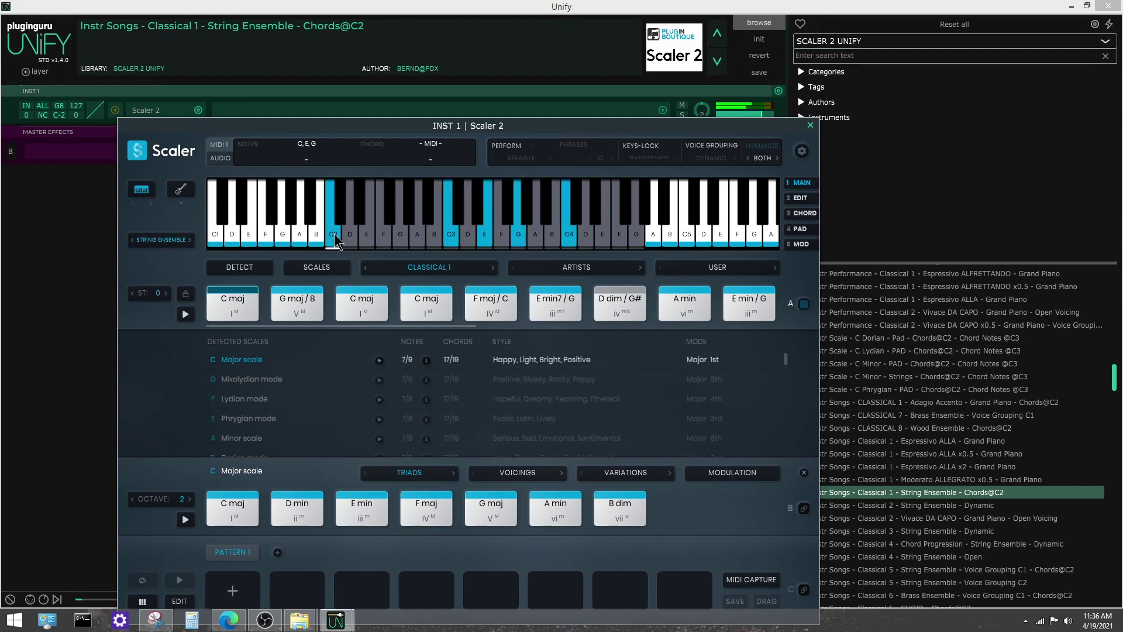
left_click(811, 125)
scroll(925, 495, "down", 5)
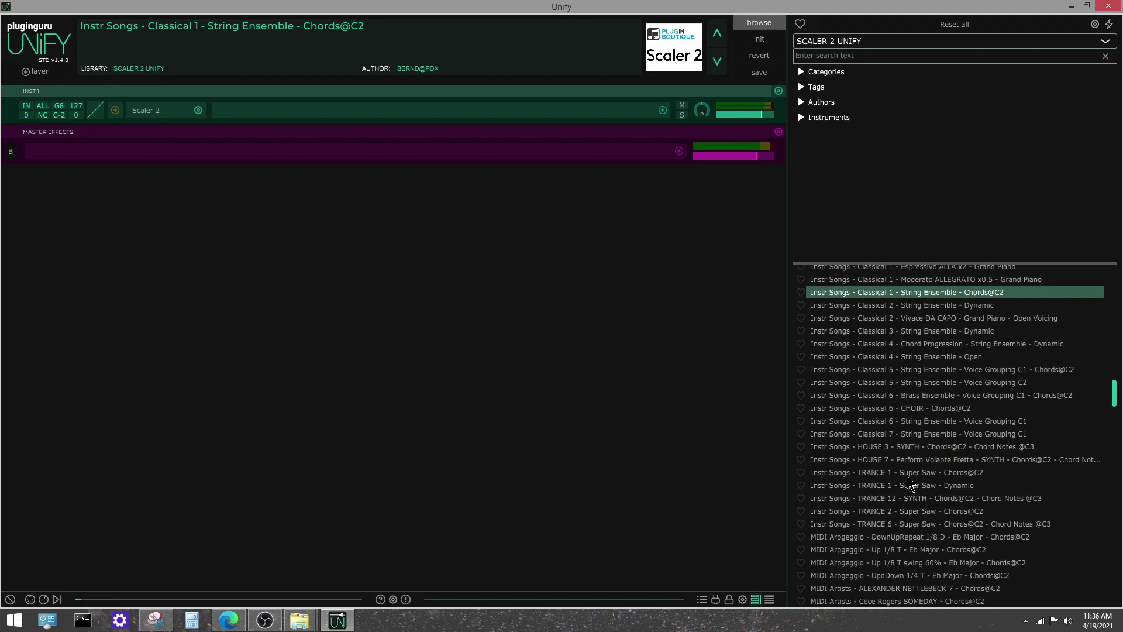
scroll(889, 451, "down", 3)
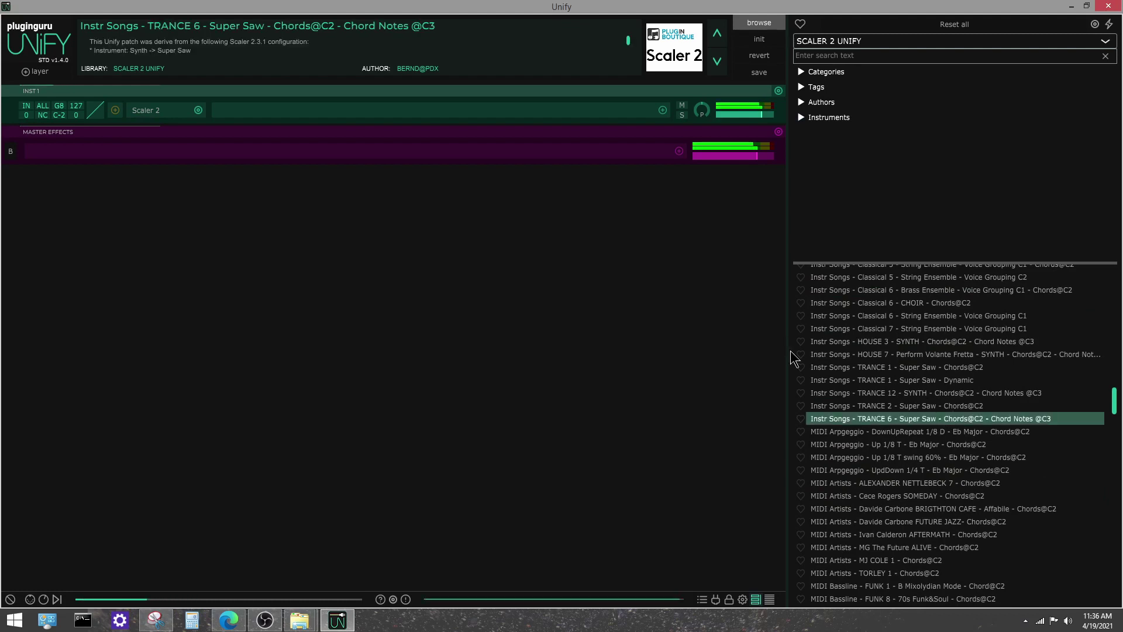
left_click(142, 111)
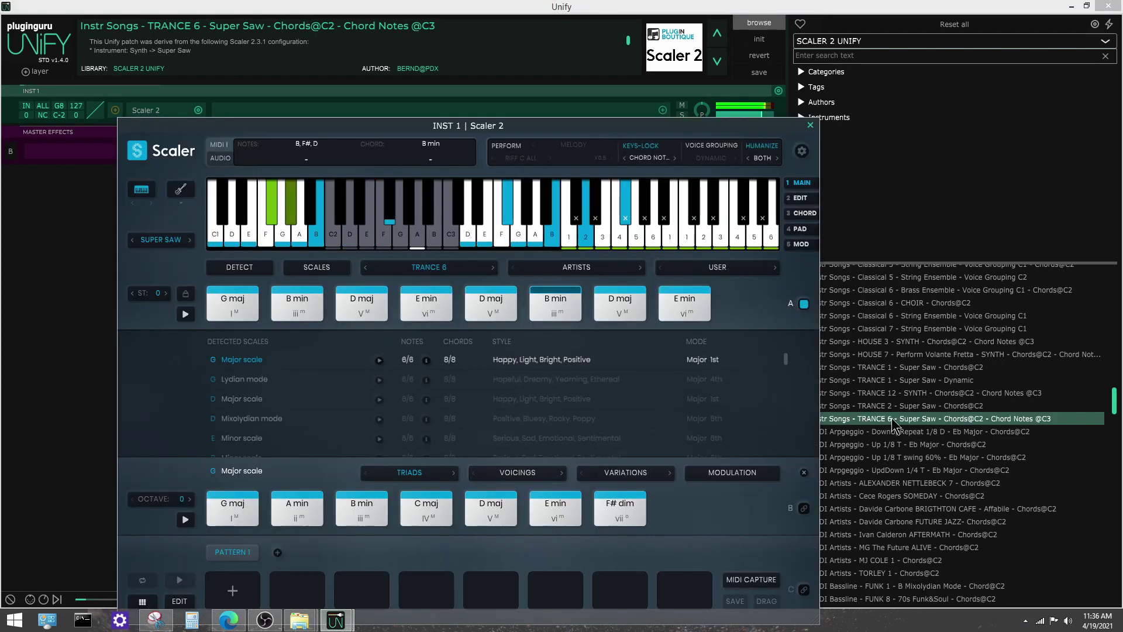
- Examine the Trance song chord sets and synth sound choices of the Super Saw patch, then close Scaler 2
left_click(424, 271)
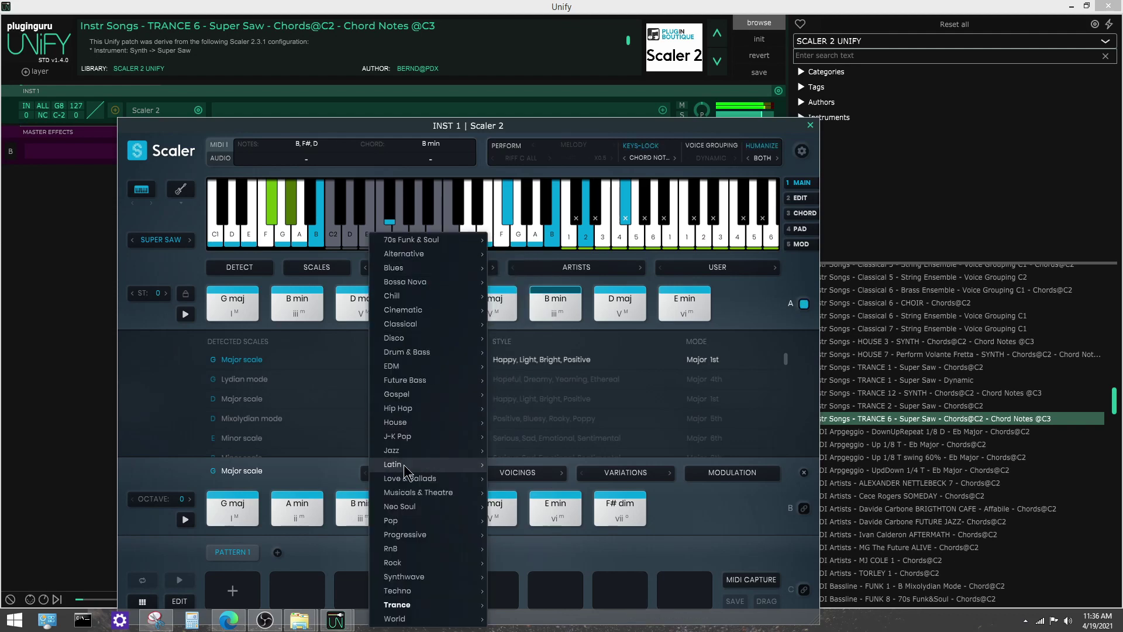
mouse_move(409, 605)
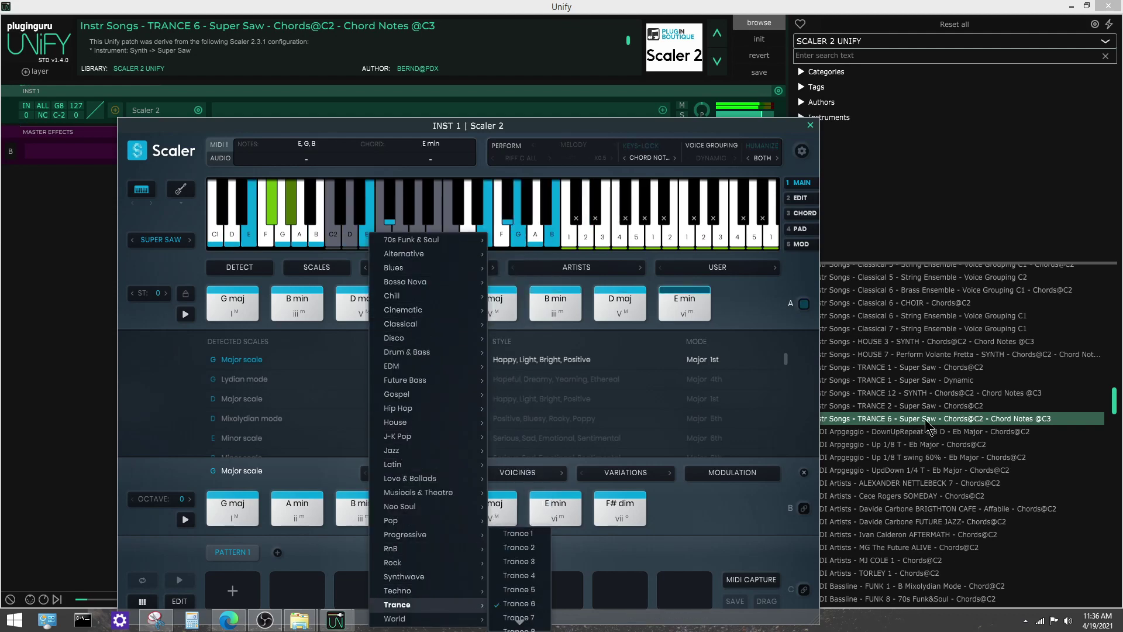
left_click(159, 246)
left_click(175, 241)
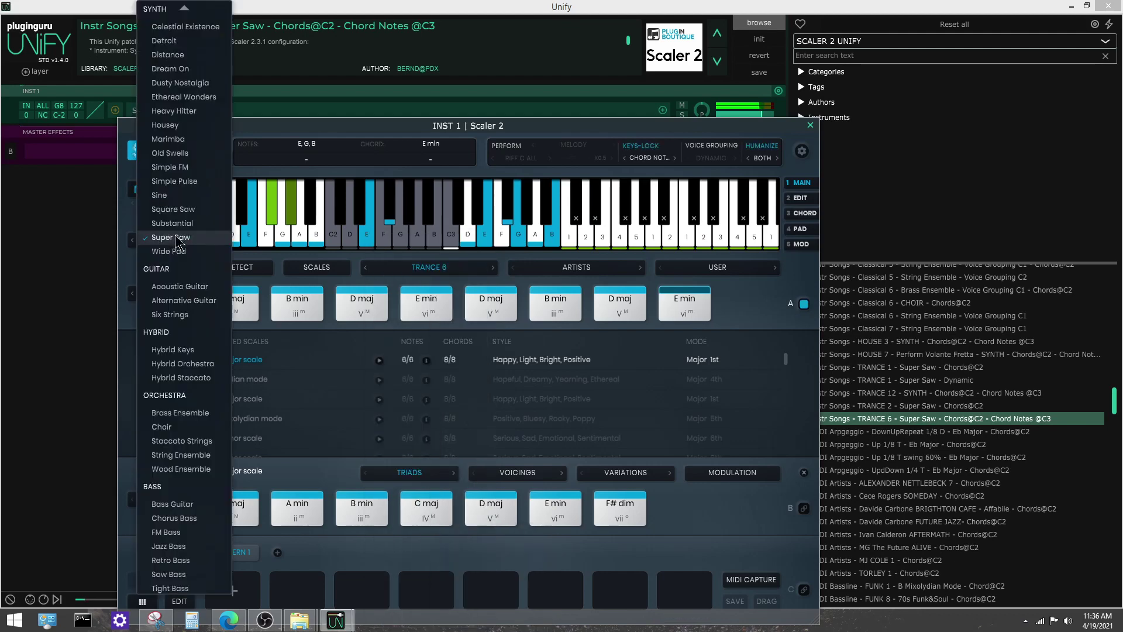
left_click(801, 299)
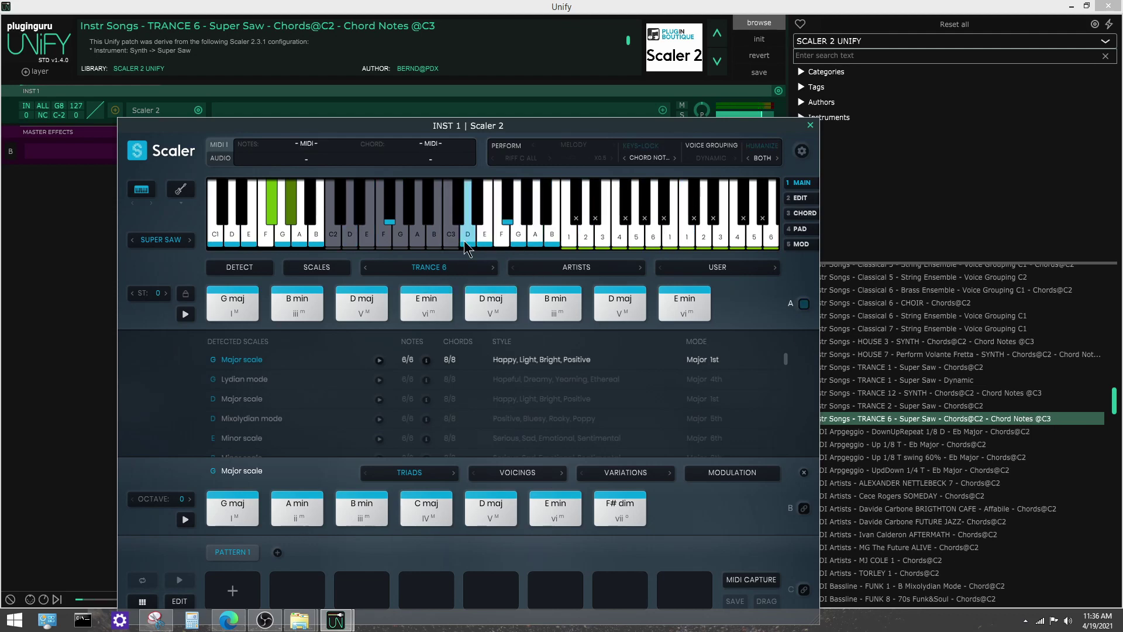
left_click(810, 125)
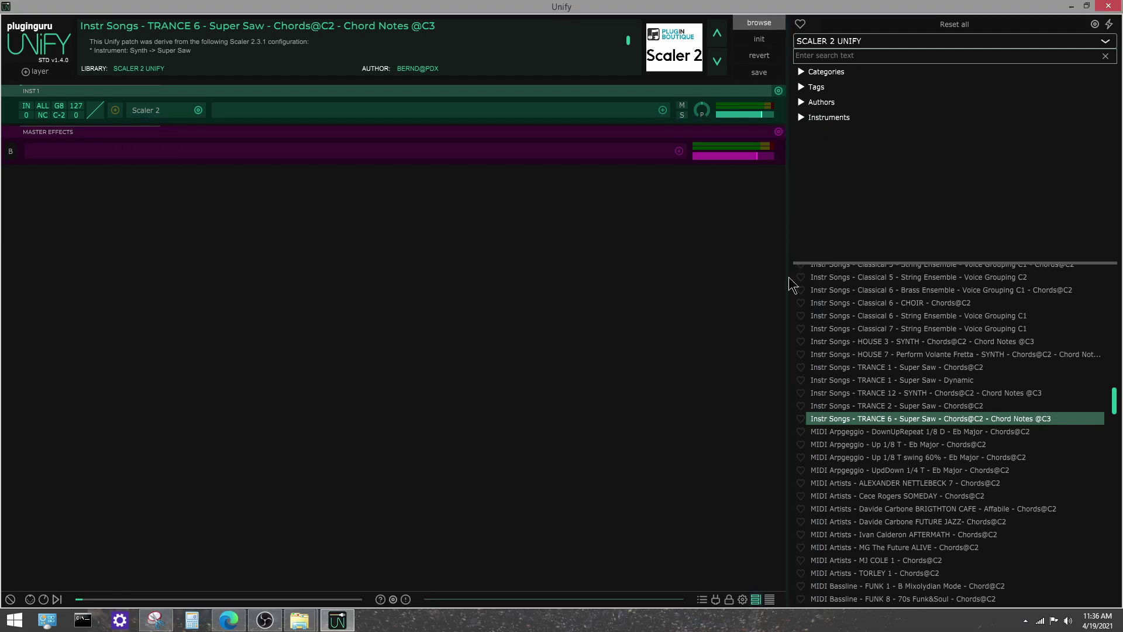
- Load the MIDI Arpeggio - Up 1/8 T swing 60% - Eb Major - Chords@C2 patch and enable Humanize in its instrument layer's Scaler 2
left_click(871, 456)
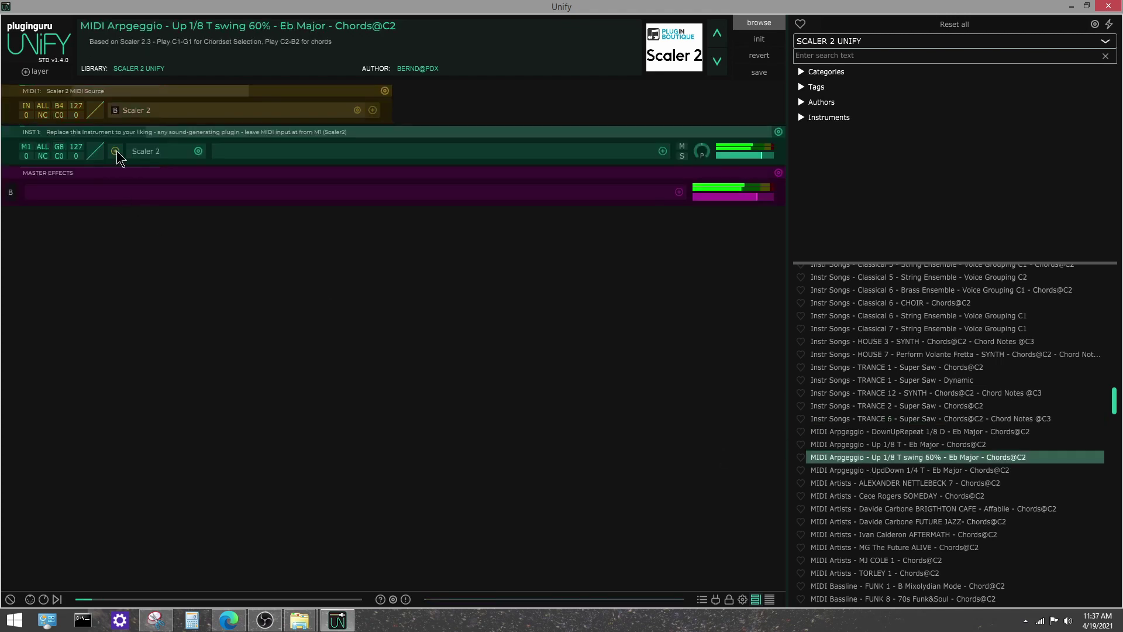
left_click(149, 153)
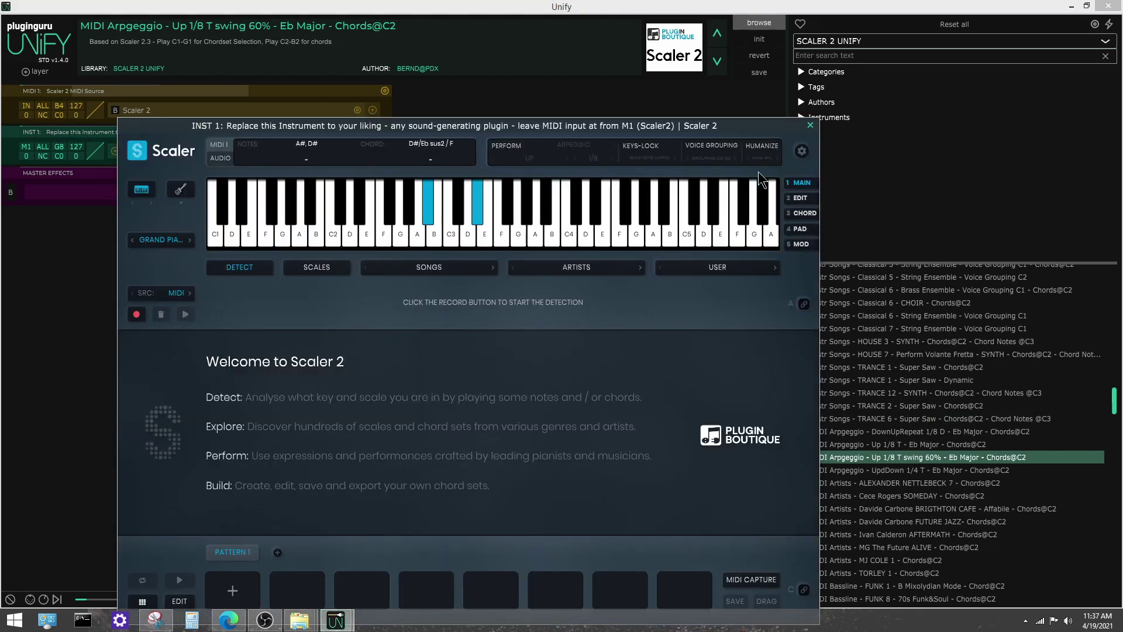
left_click(762, 150)
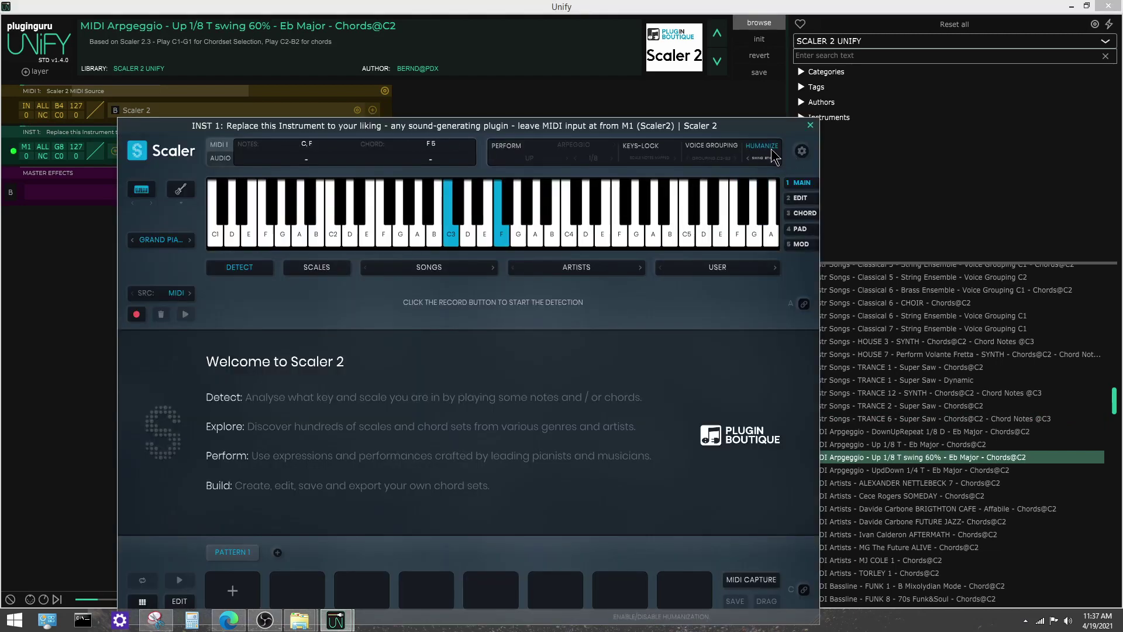
- Examine the humanize swing options in the instrument layer's Scaler 2 and recheck that instance before closing it
left_click(766, 158)
mouse_move(789, 230)
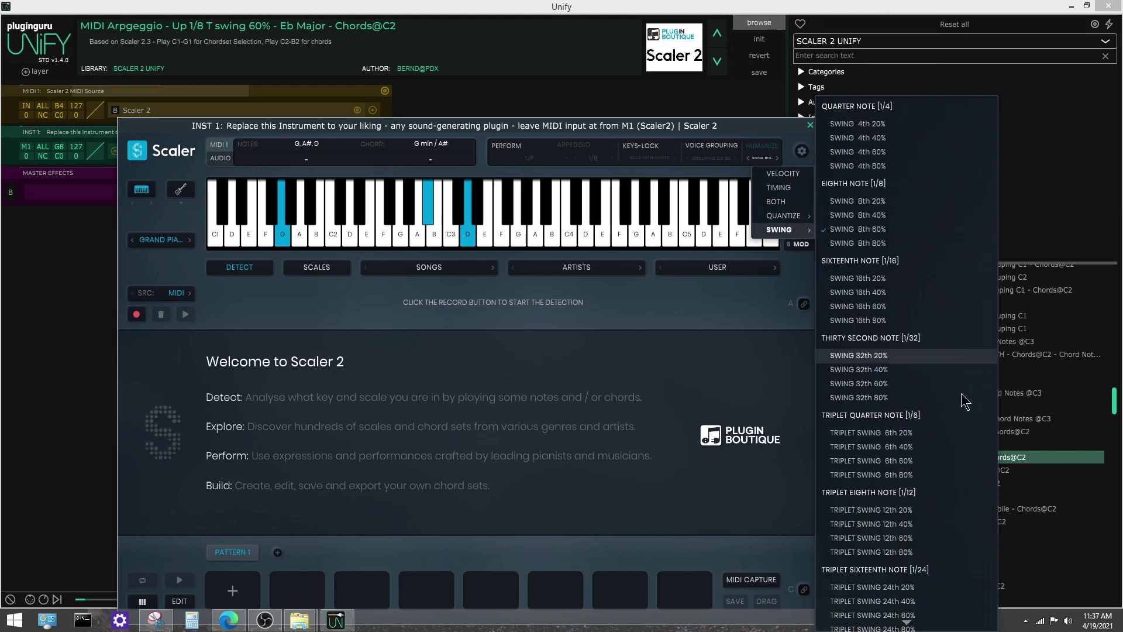
left_click(694, 400)
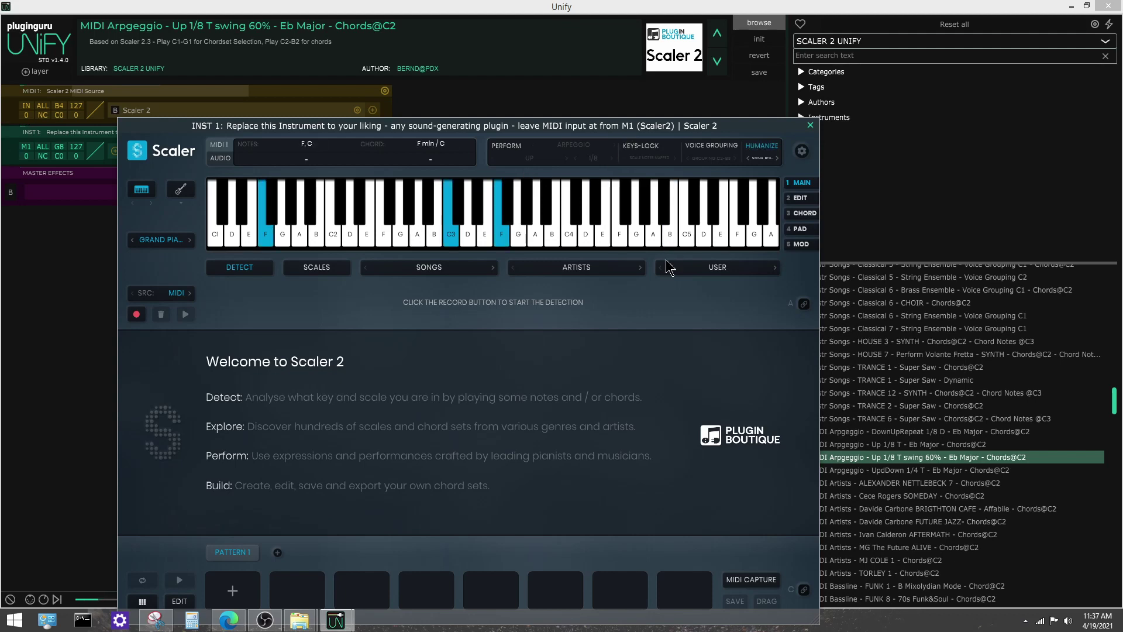
left_click(810, 125)
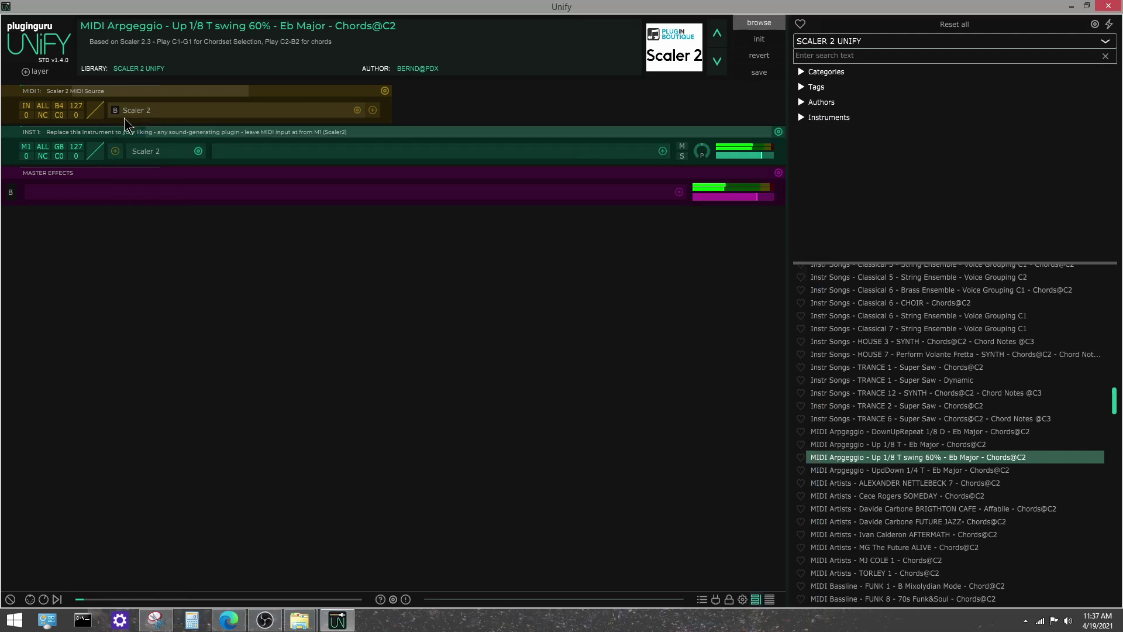
left_click(150, 156)
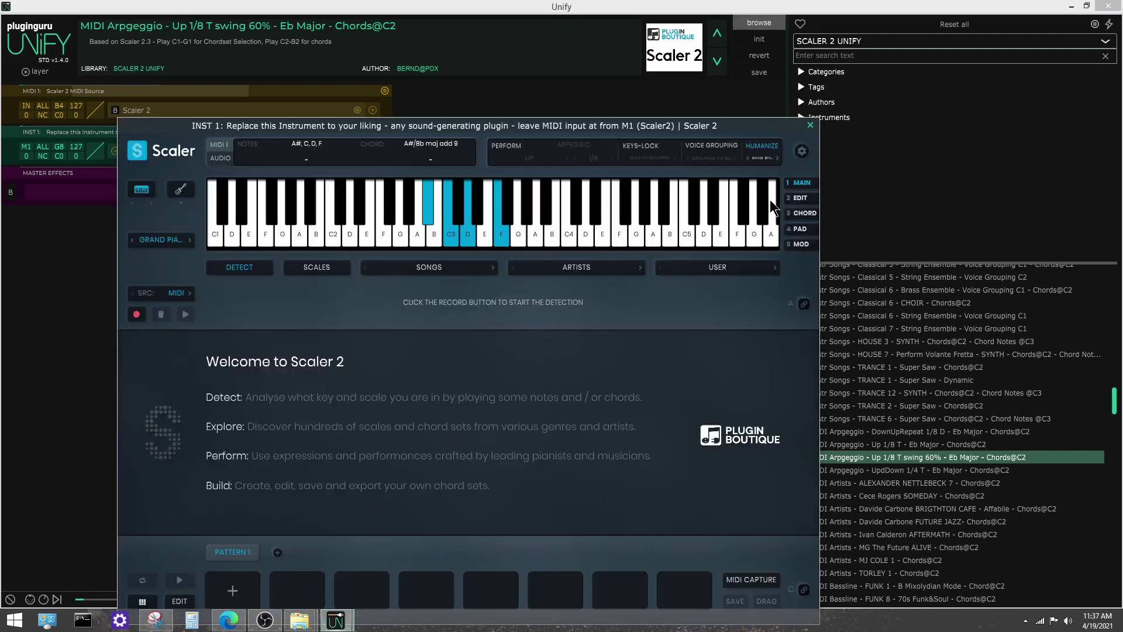
left_click(810, 125)
- Examine the humanize quantize and swing options in the MIDI source's Scaler 2, then close it
left_click(141, 108)
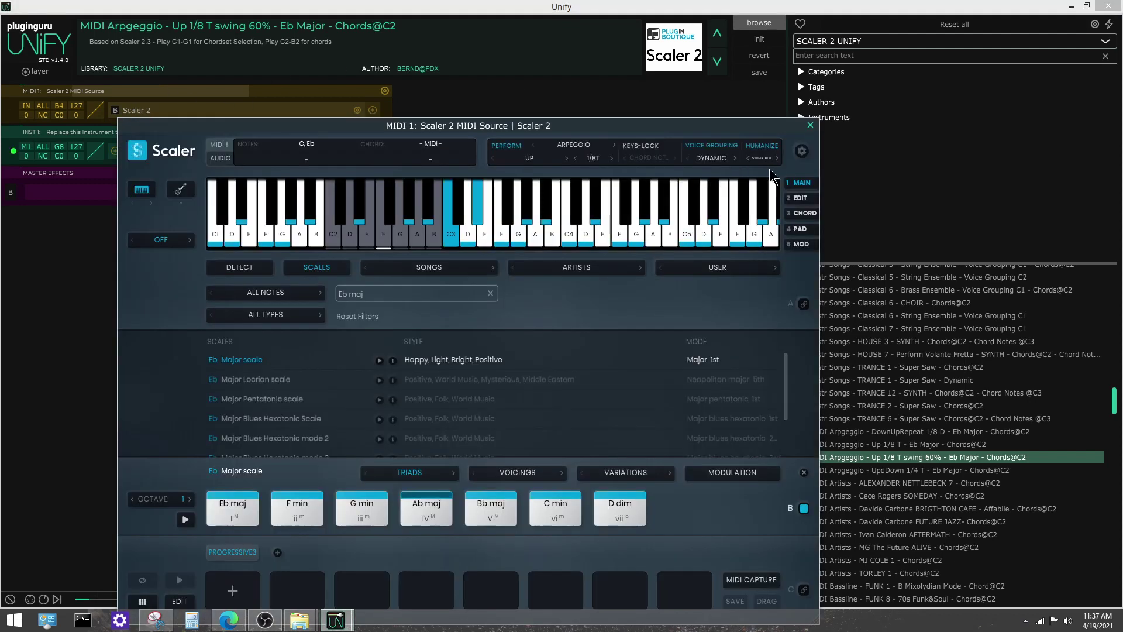
left_click(762, 158)
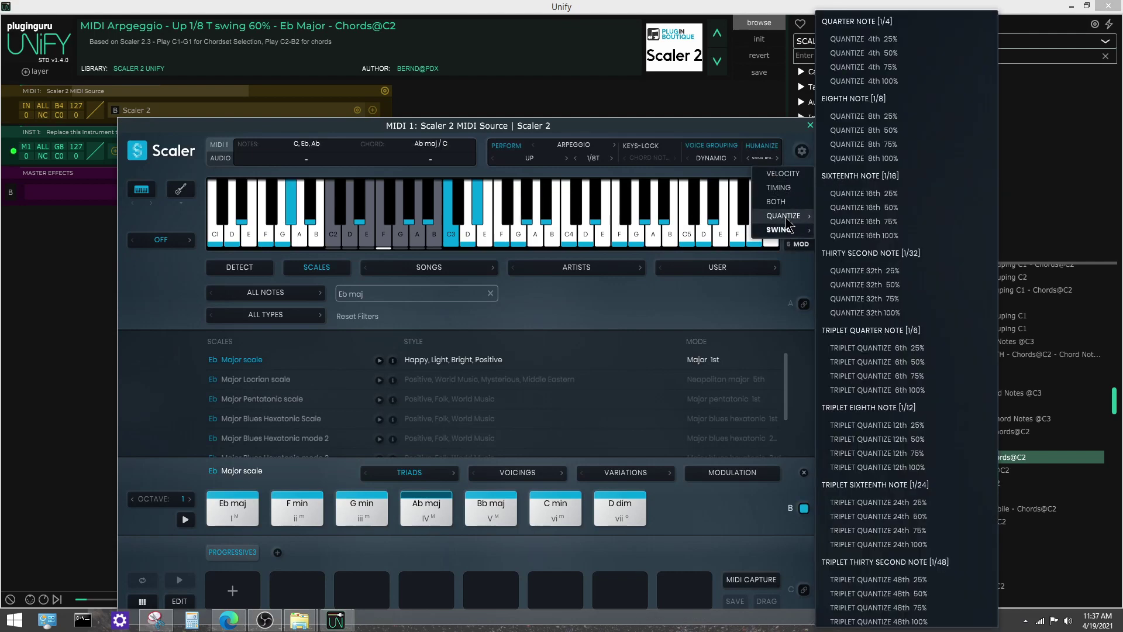
mouse_move(788, 230)
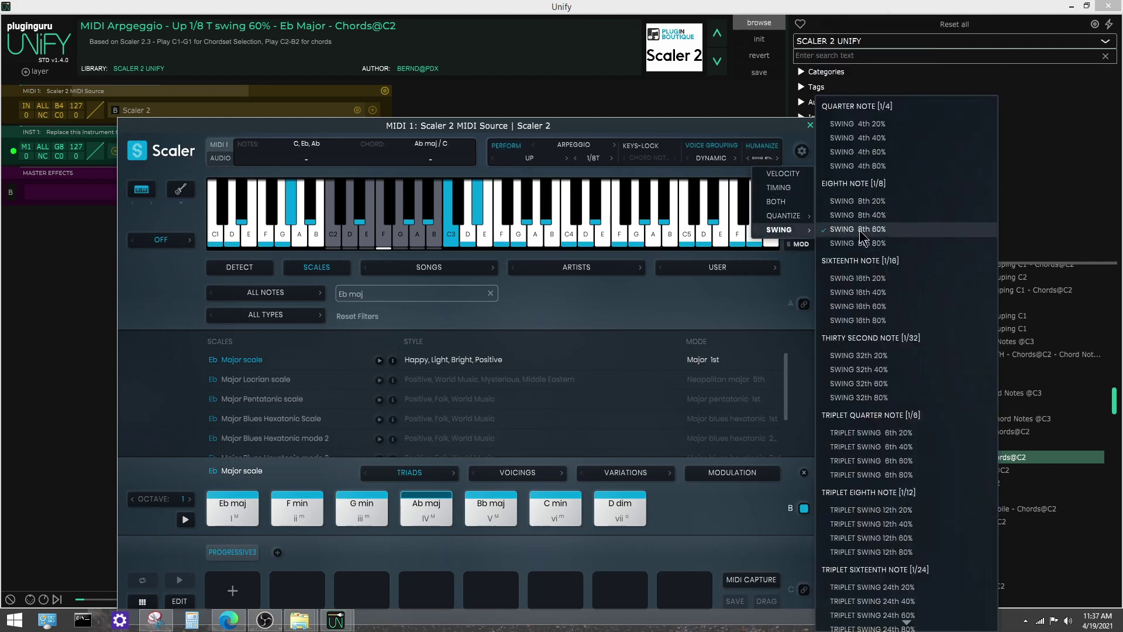
left_click(687, 252)
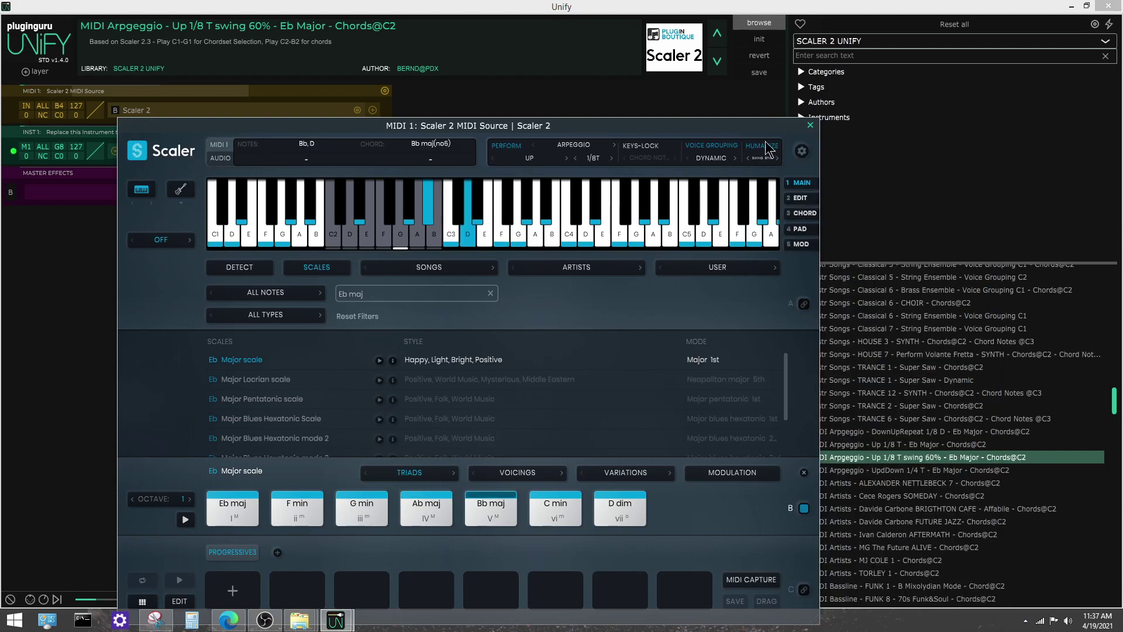
left_click_drag(727, 128, 627, 106)
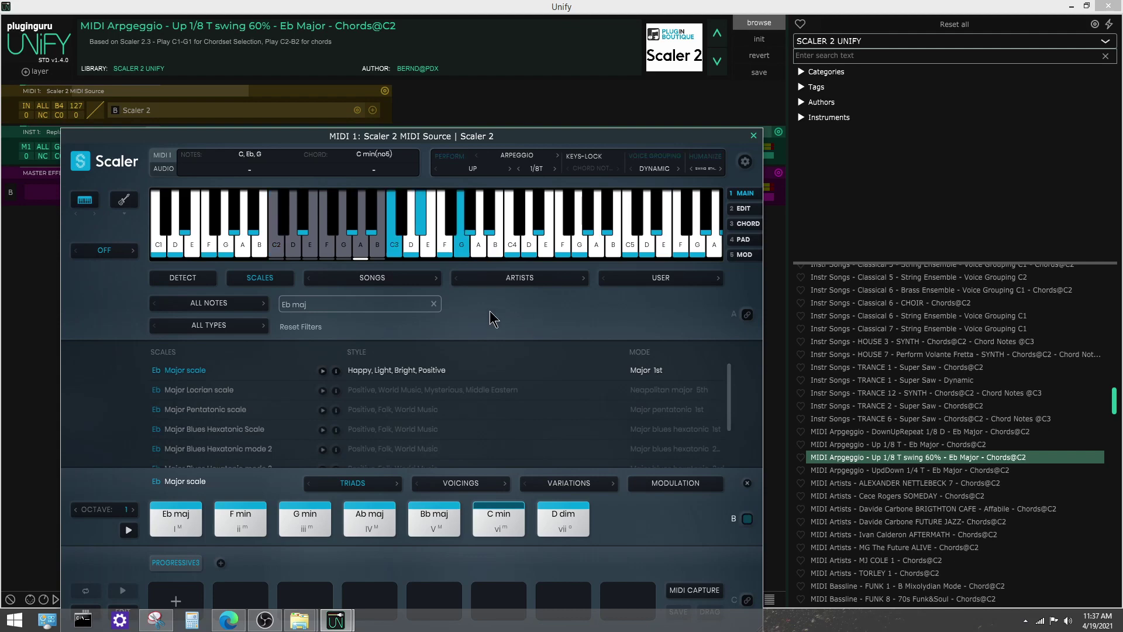
left_click(754, 135)
- Load the MIDI Bassline - SYNTHWAVE 8 - Synthwave 11 - Chords@C2 patch and view the bass pattern categories in its MIDI source's Scaler 2
scroll(966, 582, "down", 5)
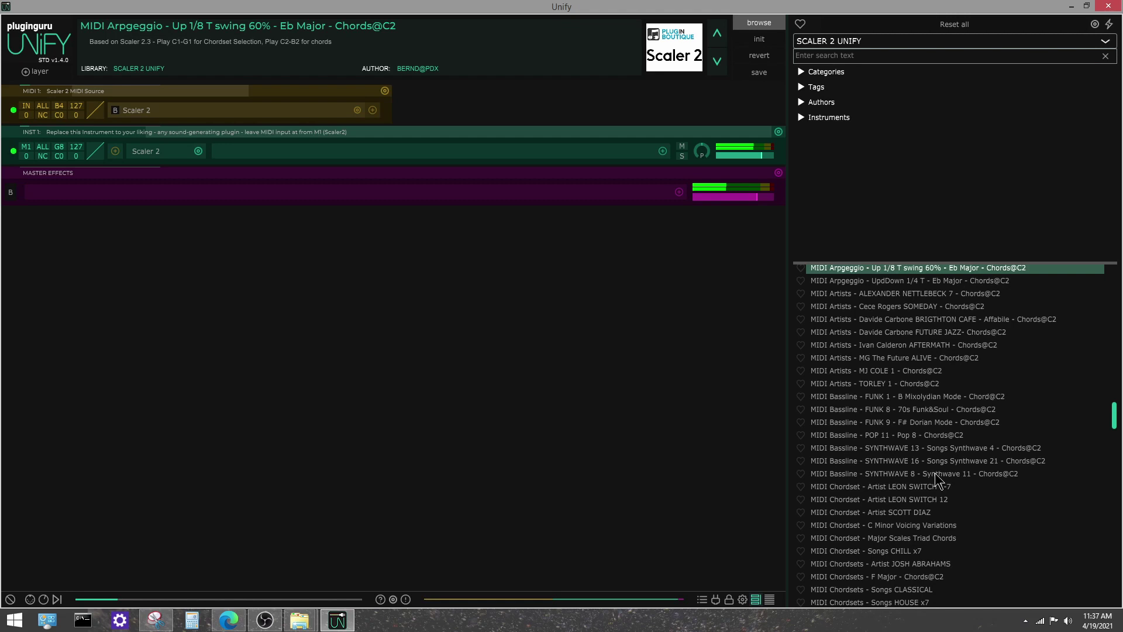
left_click(135, 110)
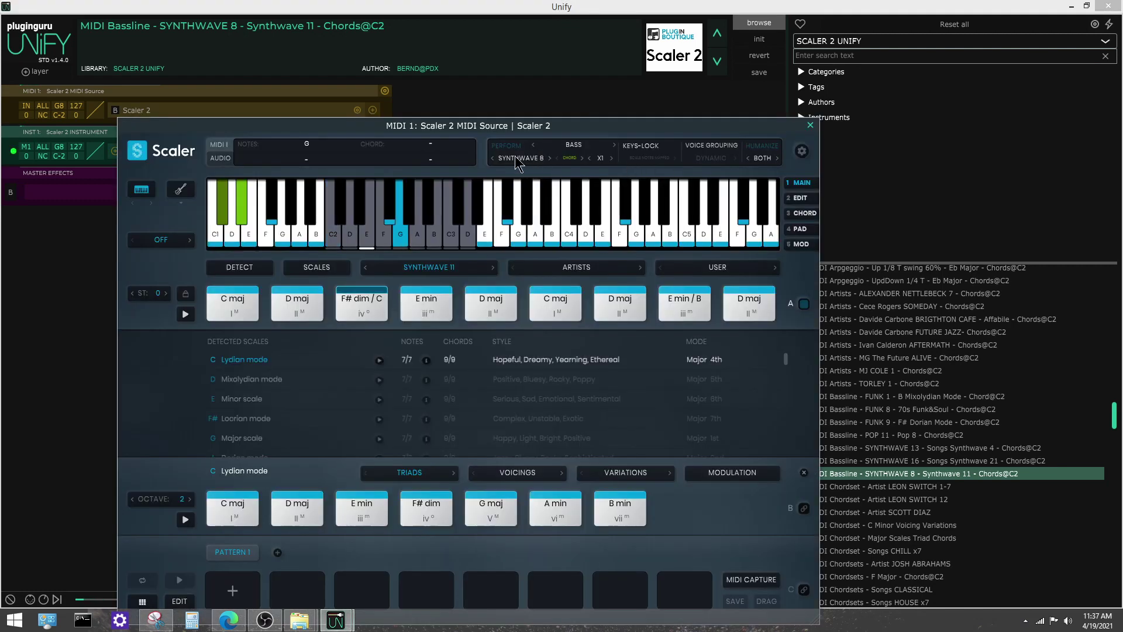
left_click(514, 156)
mouse_move(544, 230)
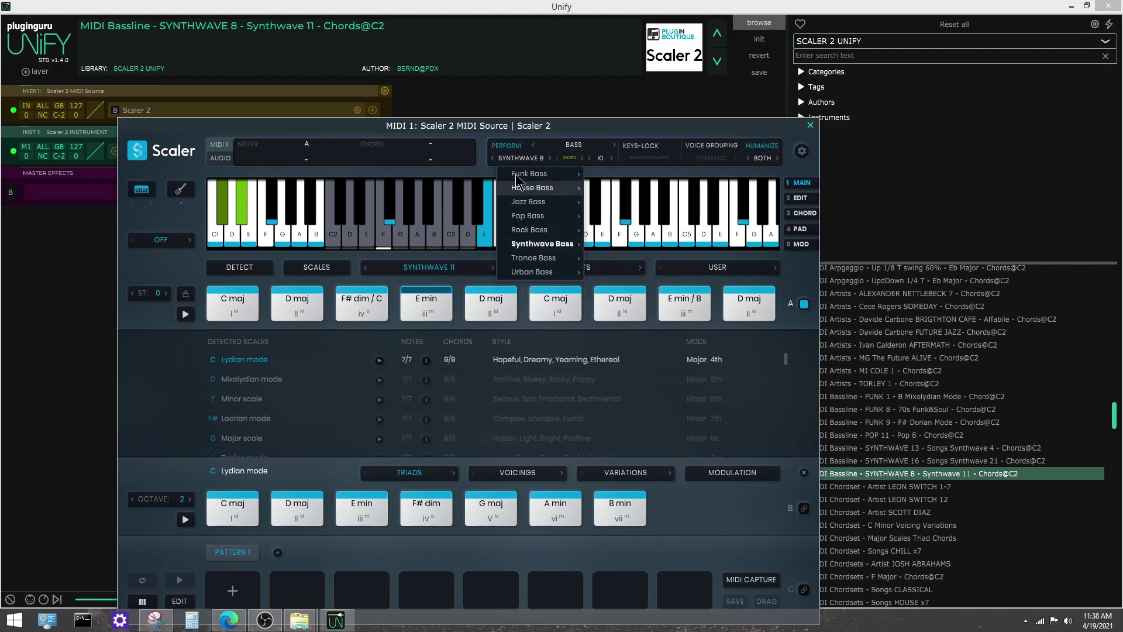
mouse_move(529, 174)
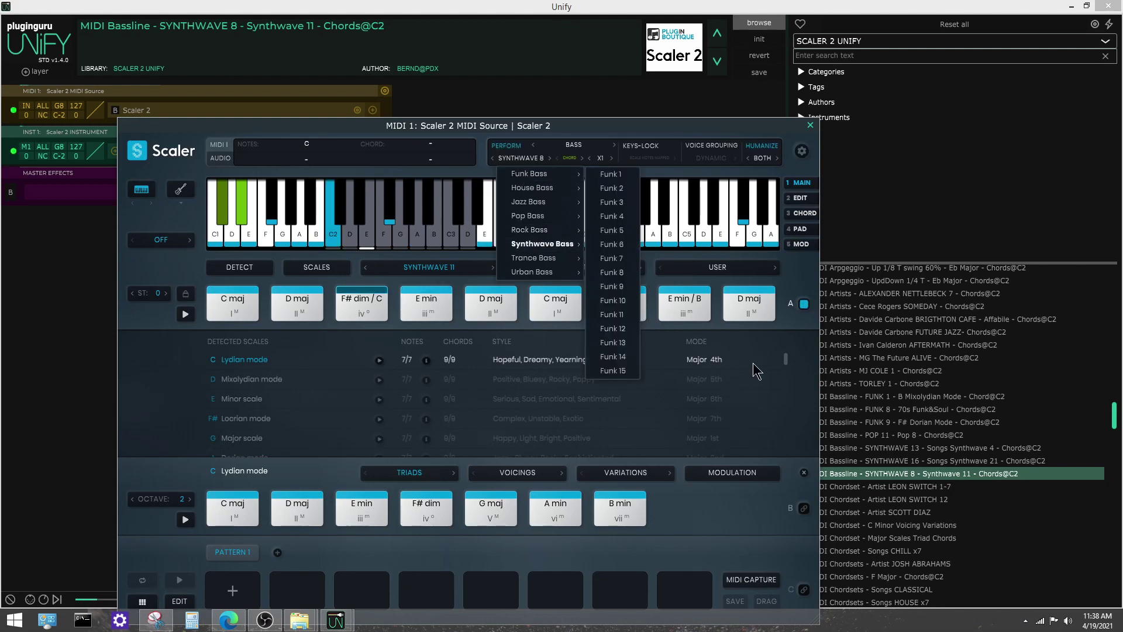
left_click(690, 393)
- Examine the Synthwave patch's perform modes and song chord set genres, keeping the Bass mode, then close Scaler 2
left_click(572, 148)
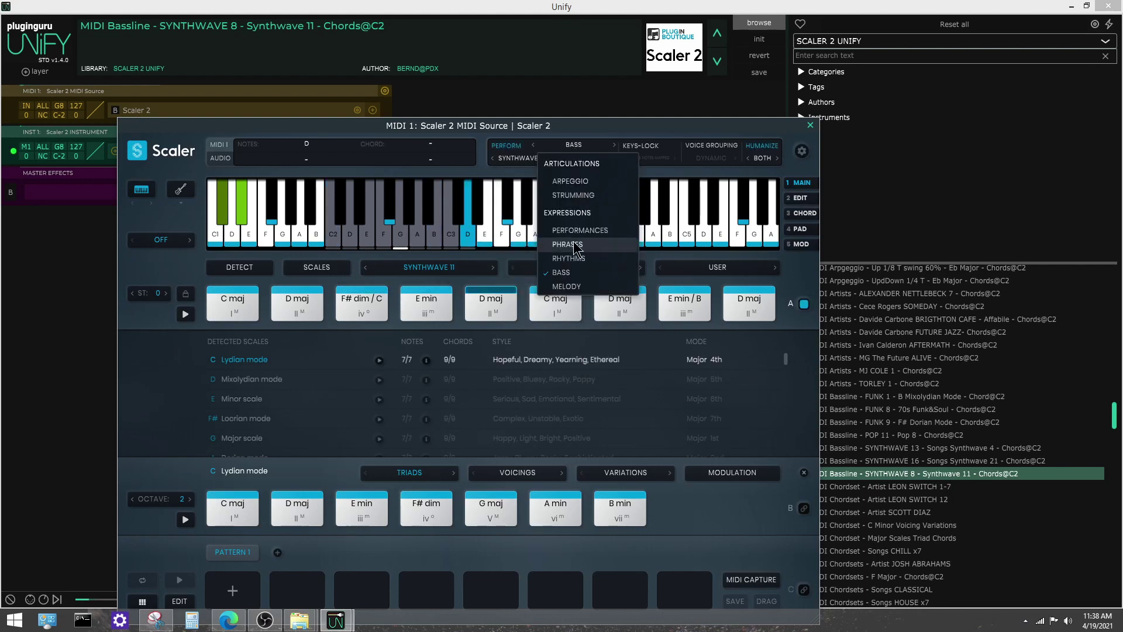
left_click(585, 272)
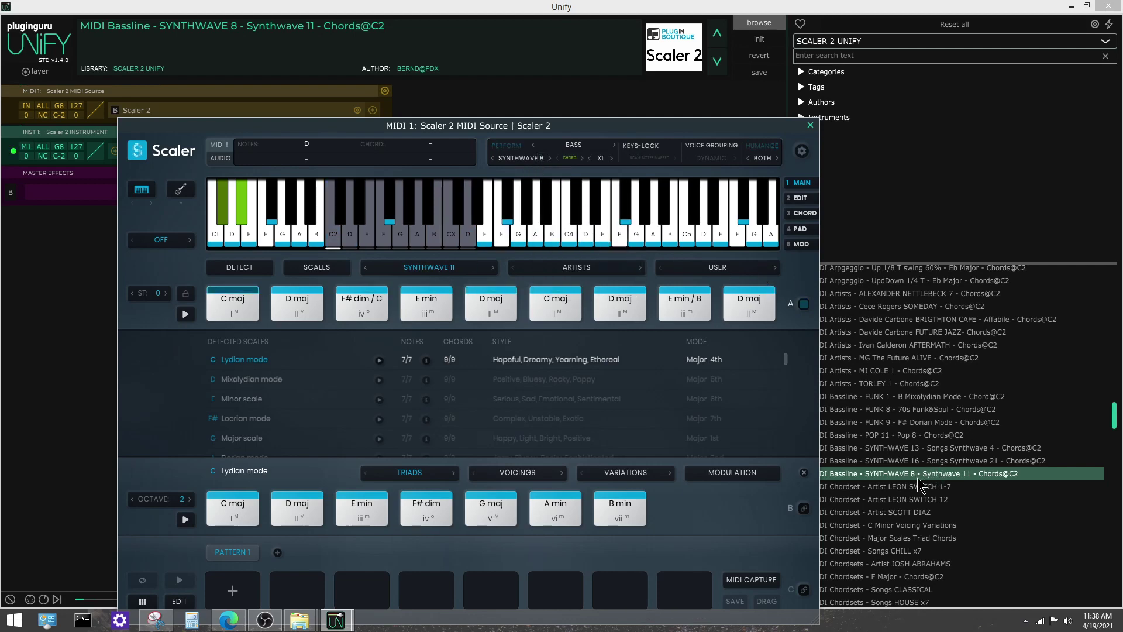
left_click(447, 267)
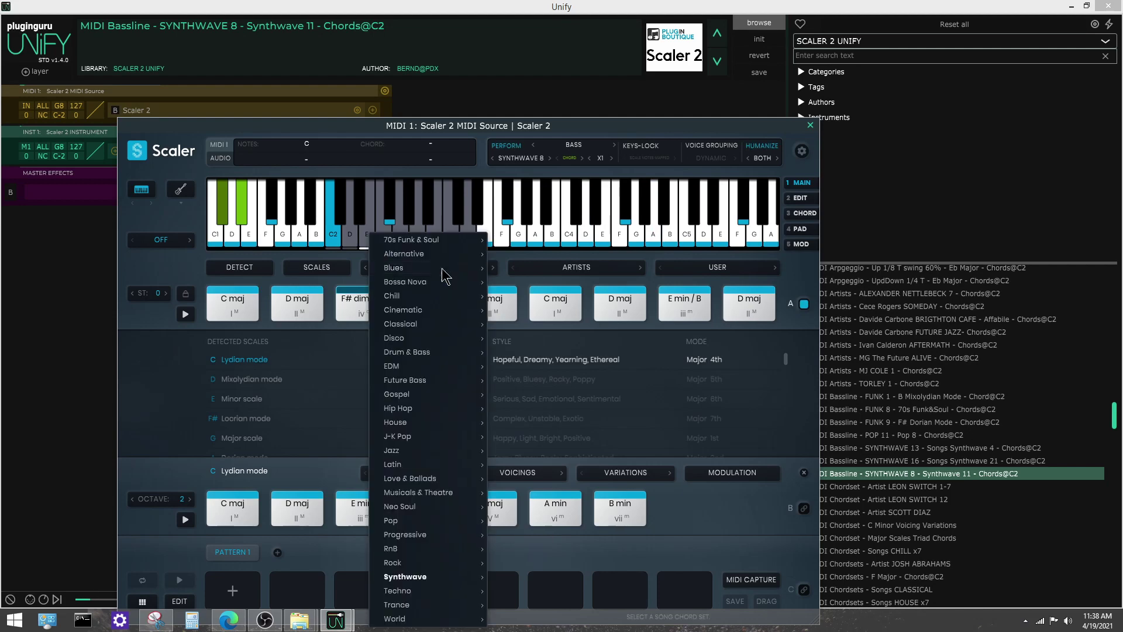
mouse_move(426, 578)
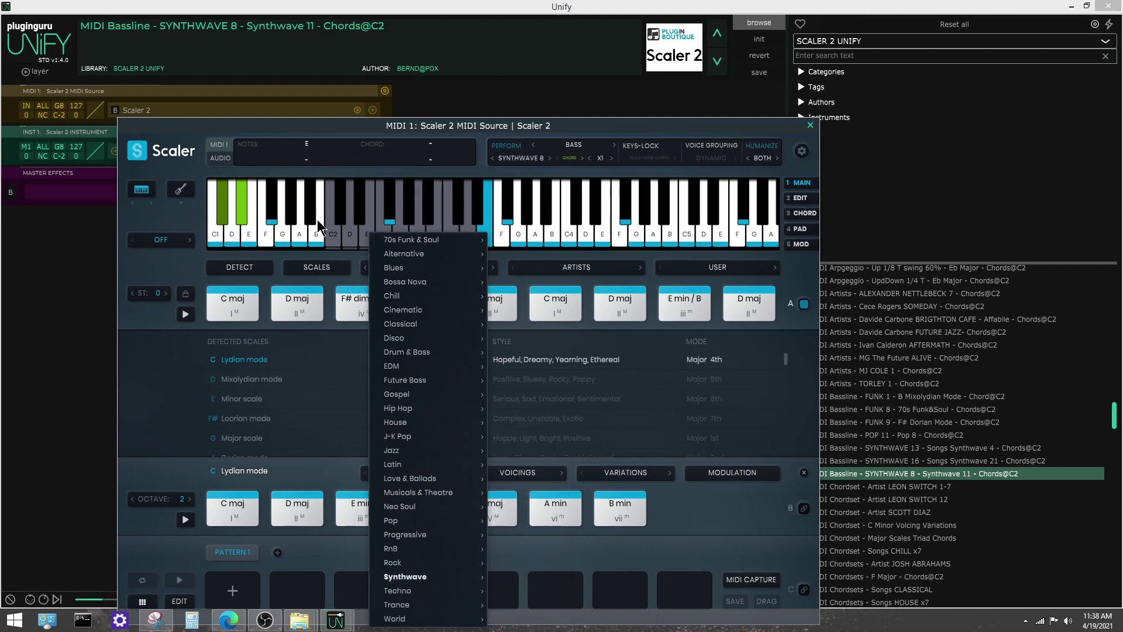
left_click(331, 244)
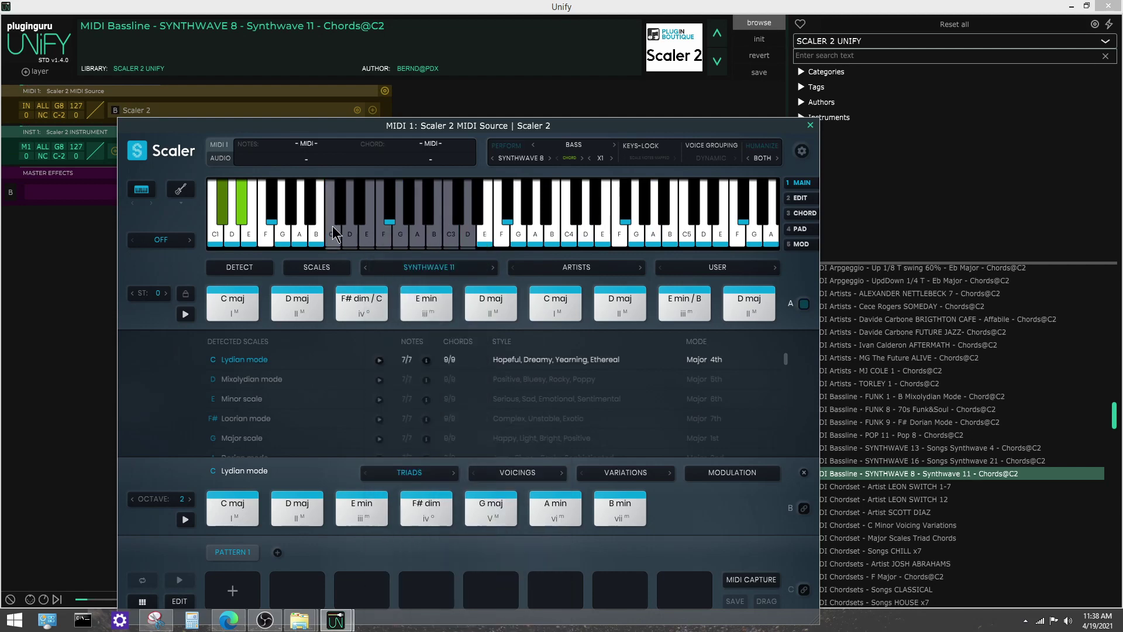
left_click(810, 125)
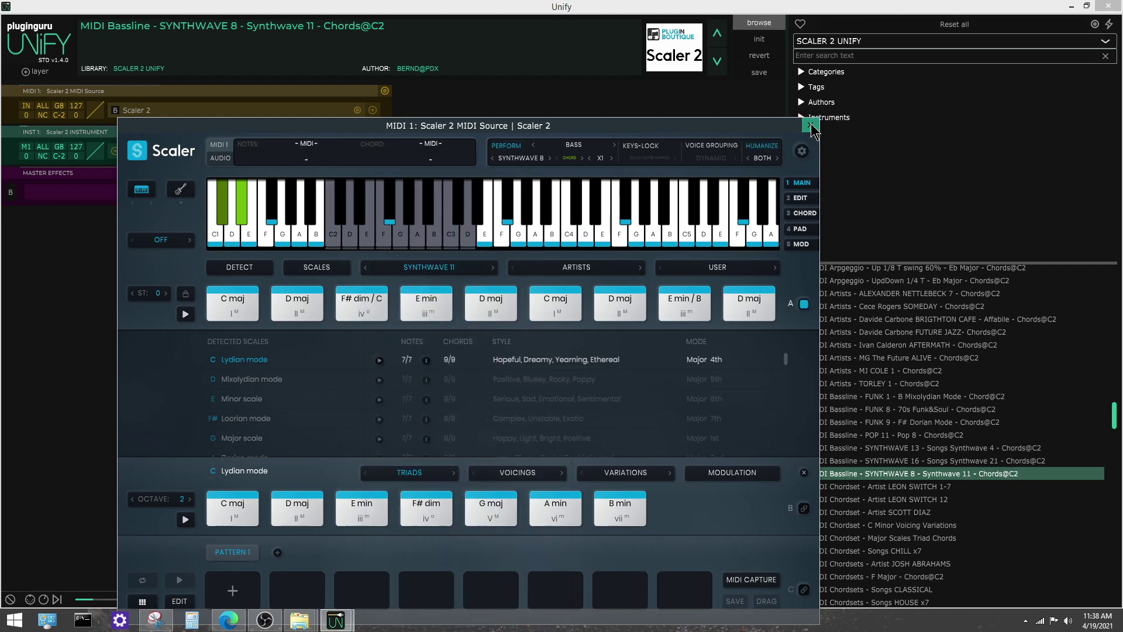
- Load the MIDI Chordset - Songs CHILL x7 patch and check the sound choice in its instrument layer's Scaler 2
scroll(910, 496, "down", 2)
scroll(911, 496, "down", 1)
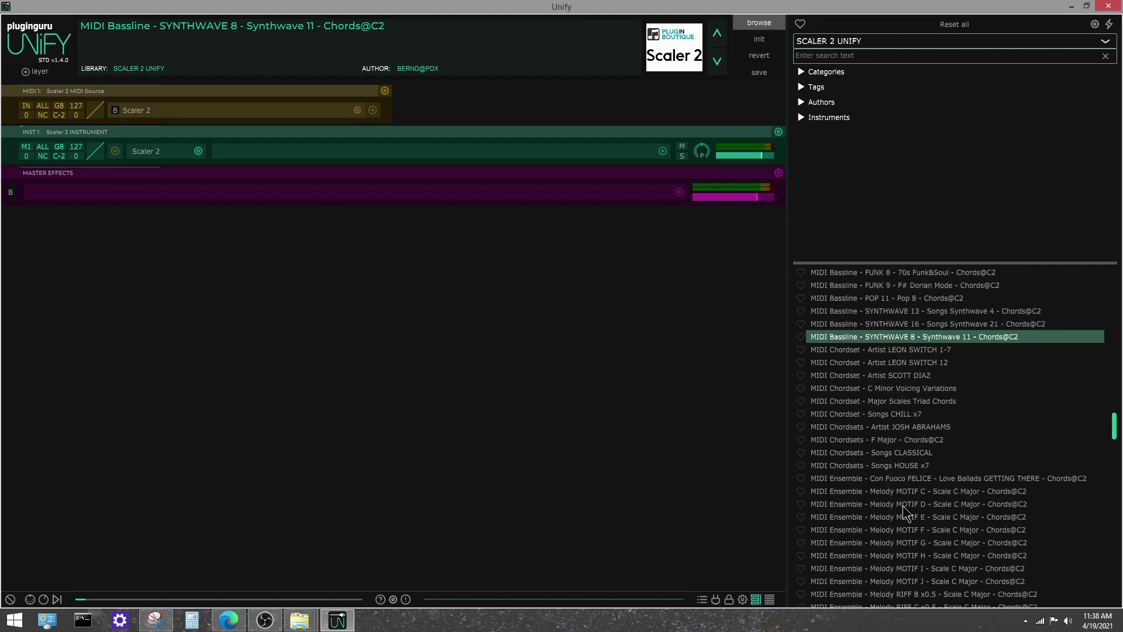
left_click(893, 416)
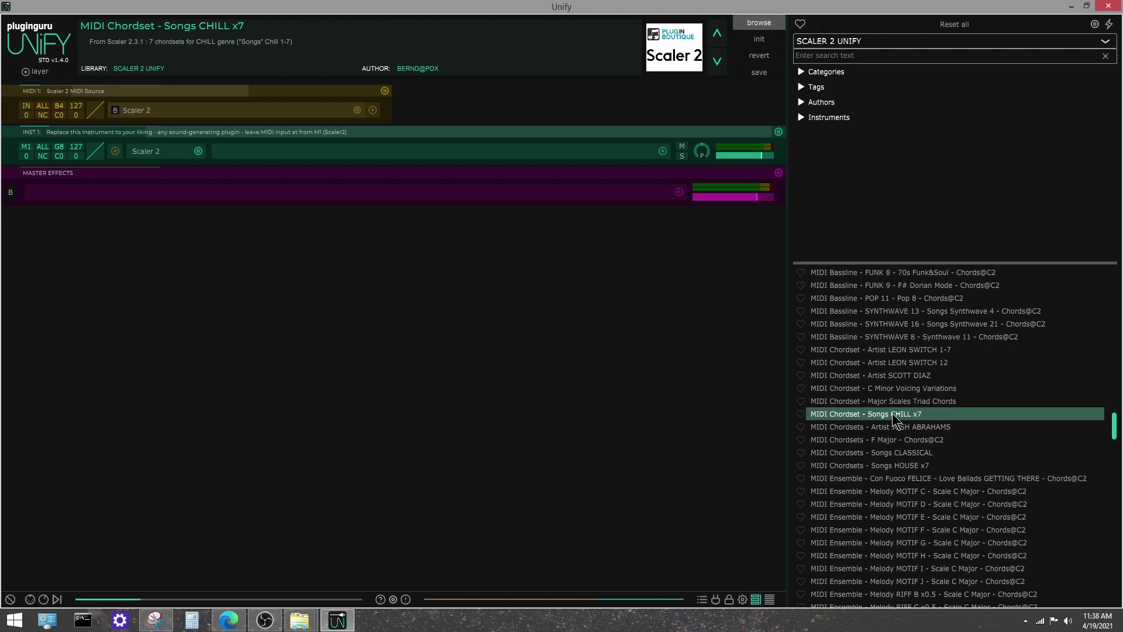
left_click(147, 153)
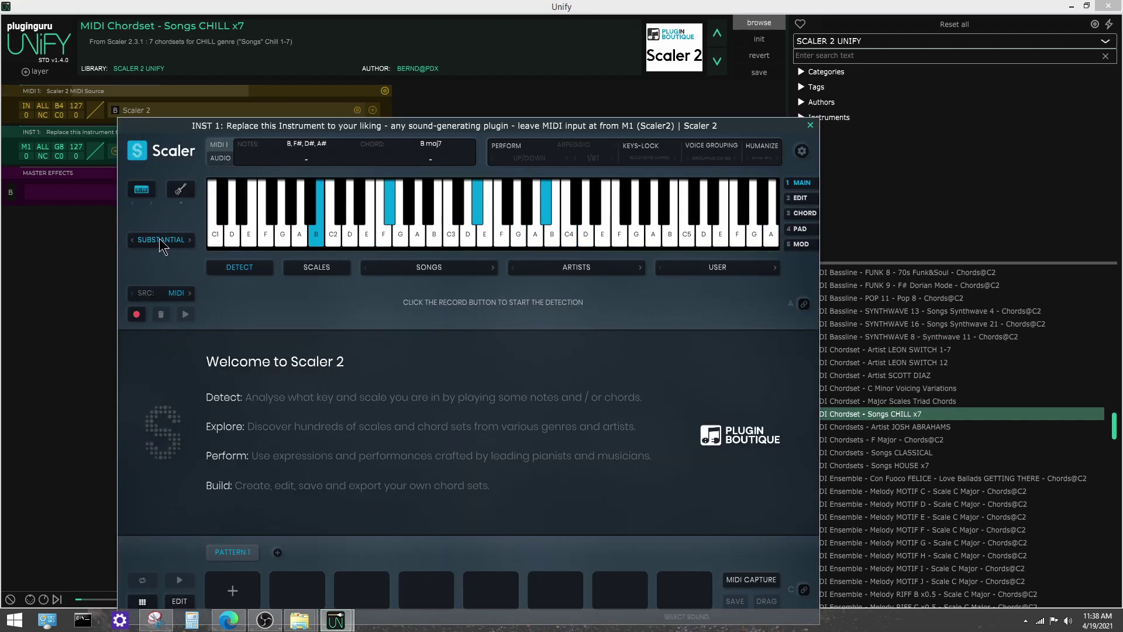
left_click(810, 125)
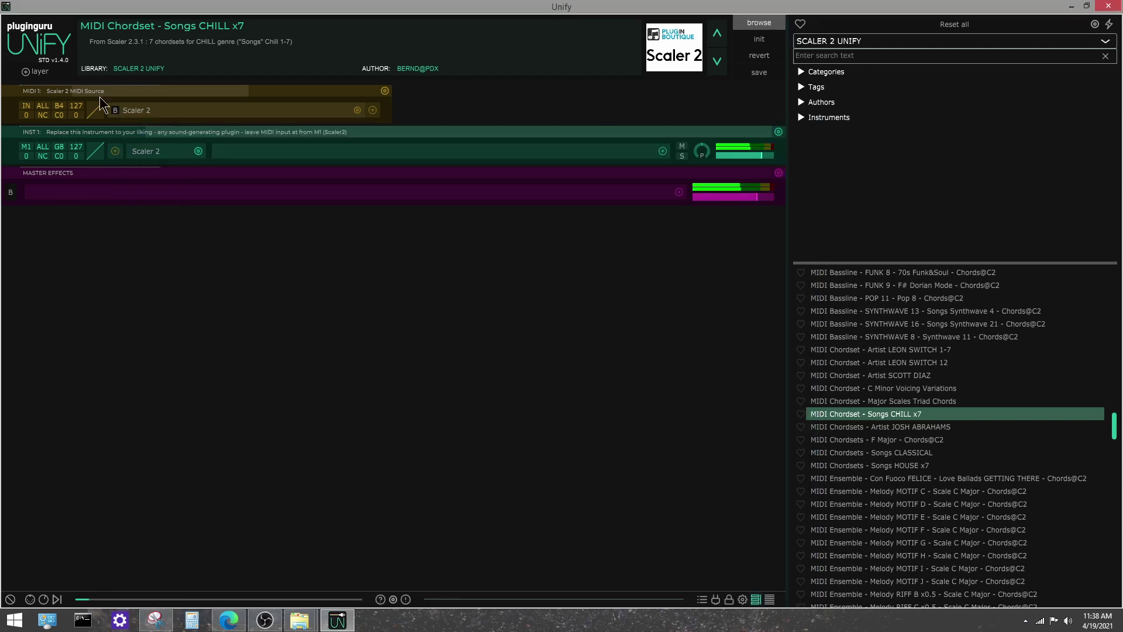
- Bind incoming MIDI to the CHILL 2 and CHILL 1 pads in the MIDI source's Scaler 2 and highlight the patch's chordset description
left_click(140, 108)
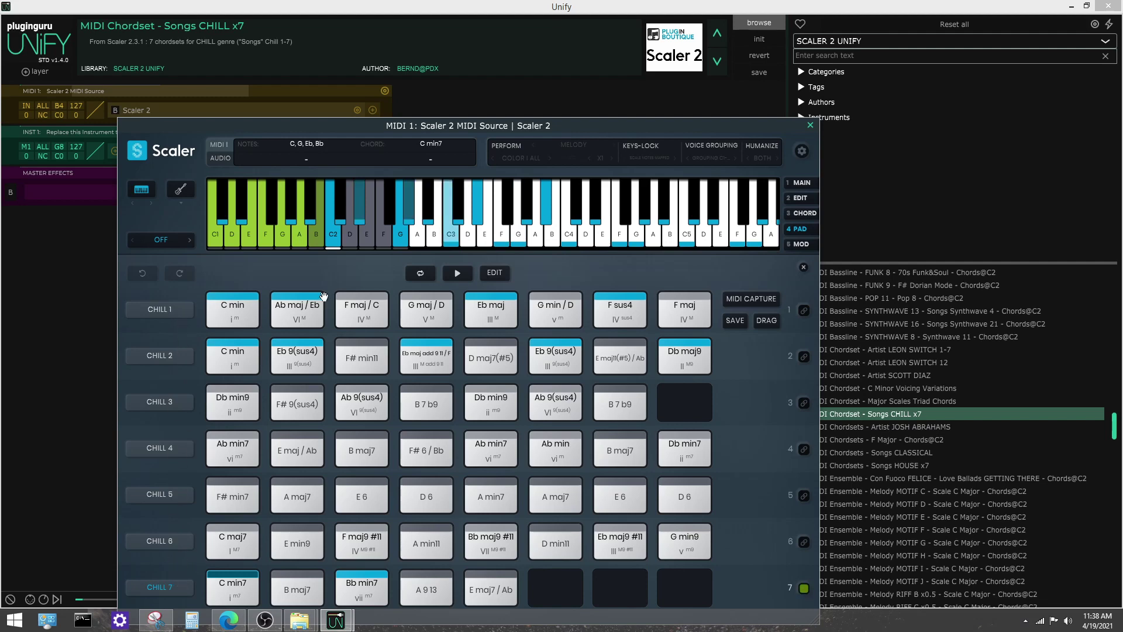
left_click(804, 356)
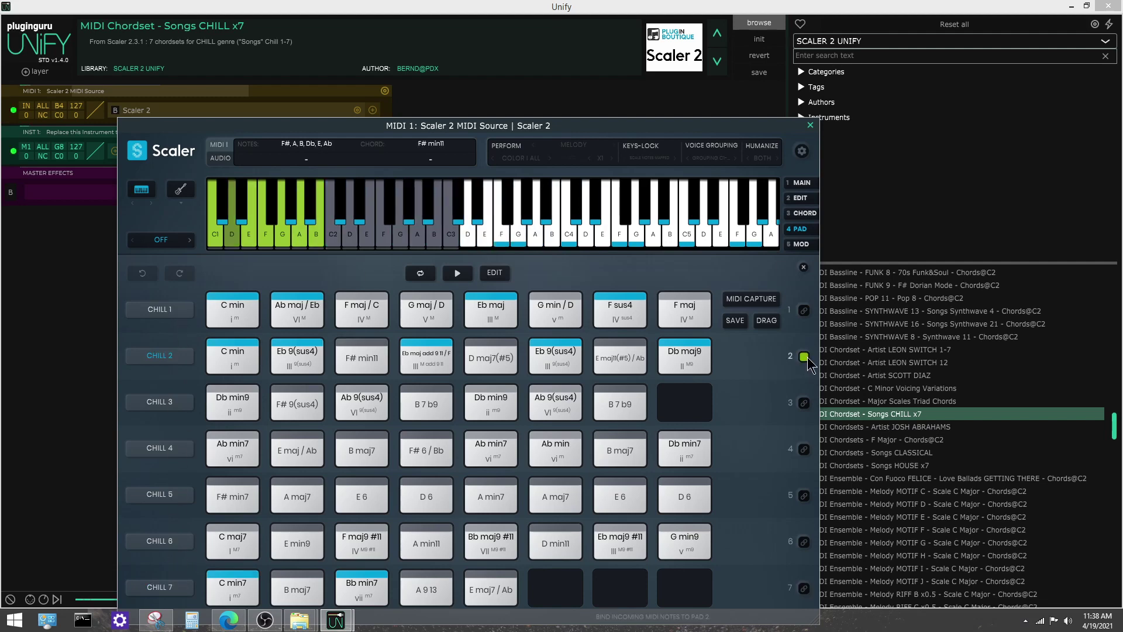
left_click(806, 312)
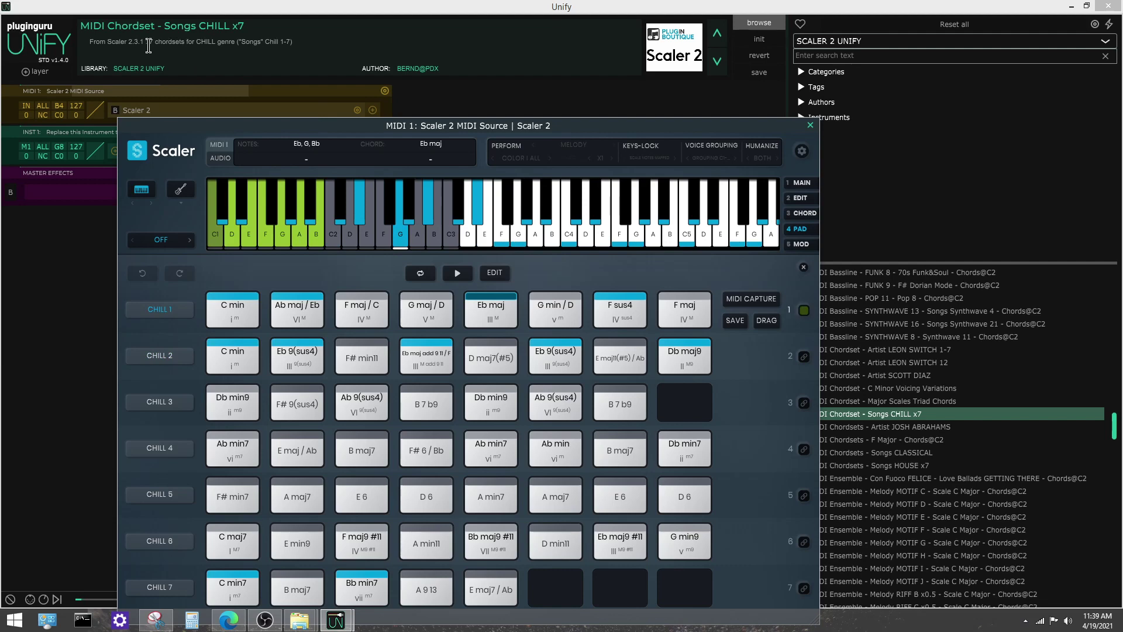
left_click_drag(149, 46, 208, 48)
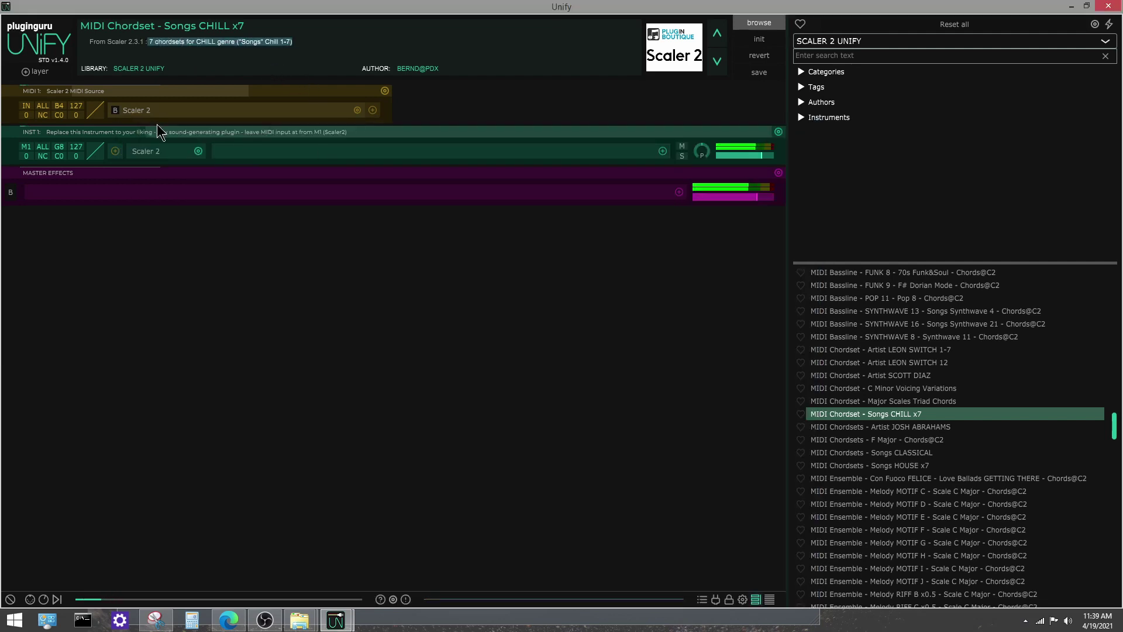
- Reopen the MIDI source's Scaler 2, bind MIDI to the CHILL 3, 4 and 2 pads, and play the C1 and B1 chord-set keys
left_click(140, 110)
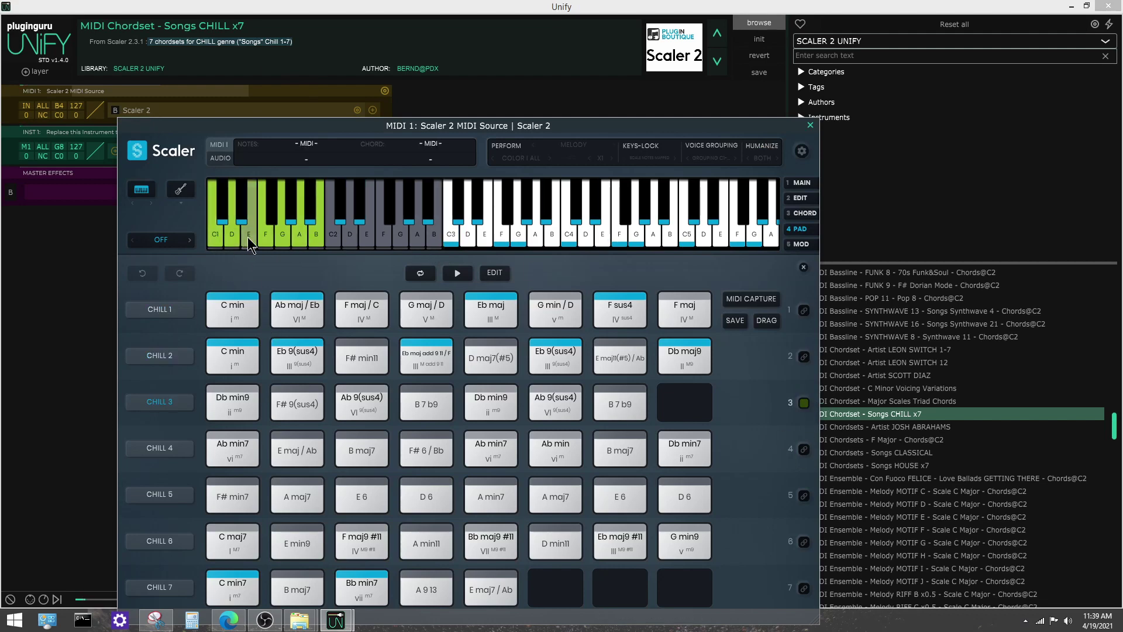
left_click(804, 402)
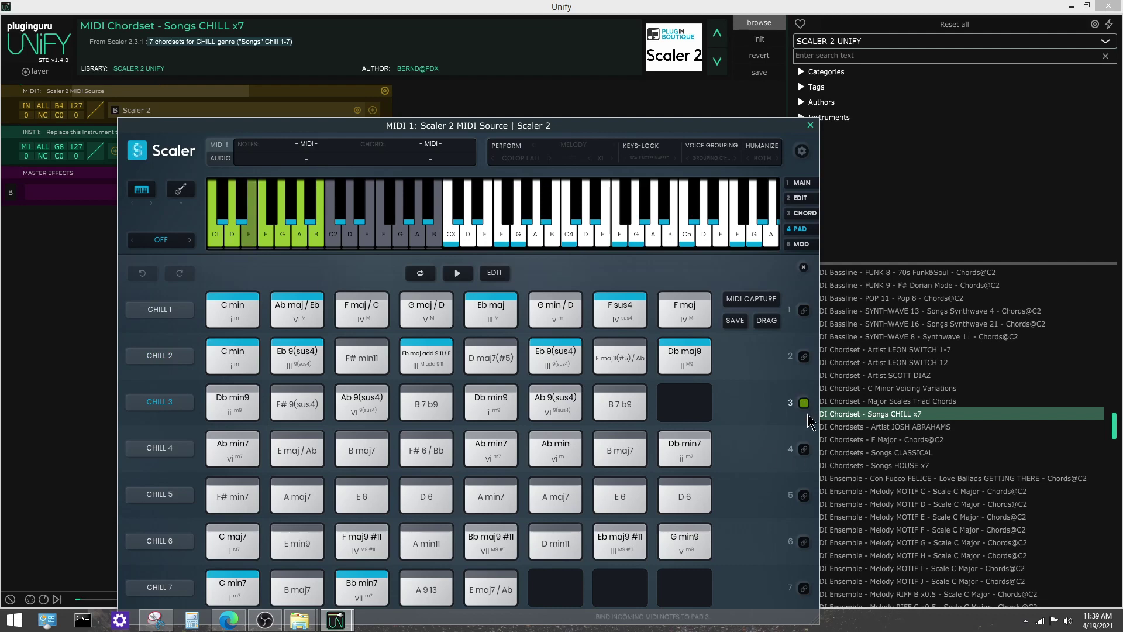
left_click(804, 449)
left_click(803, 356)
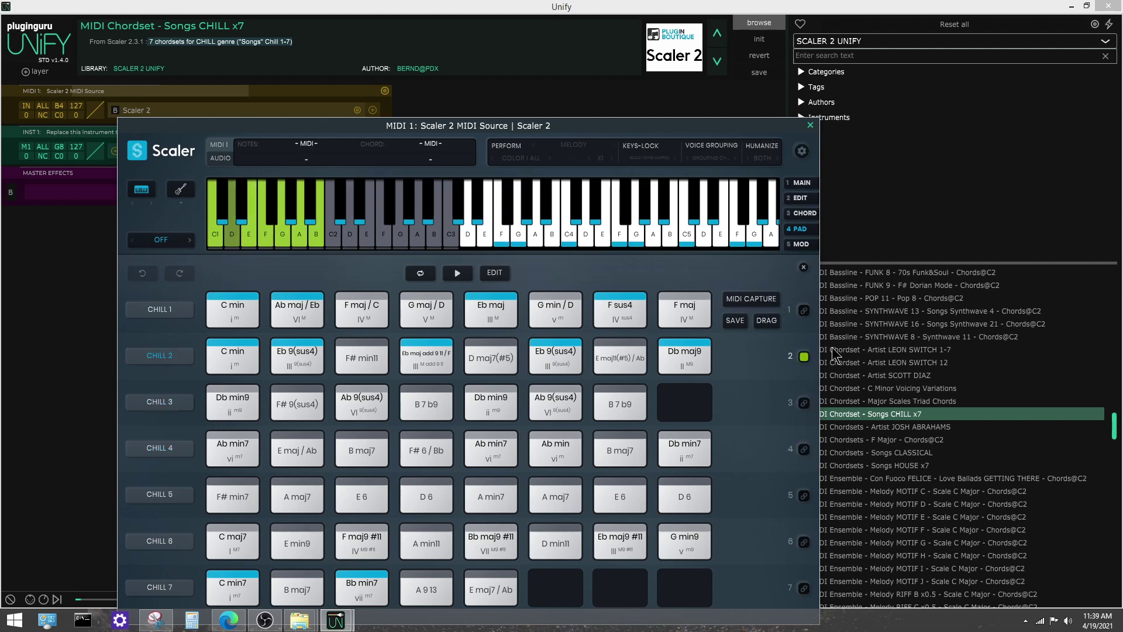
left_click(211, 229)
left_click(317, 236)
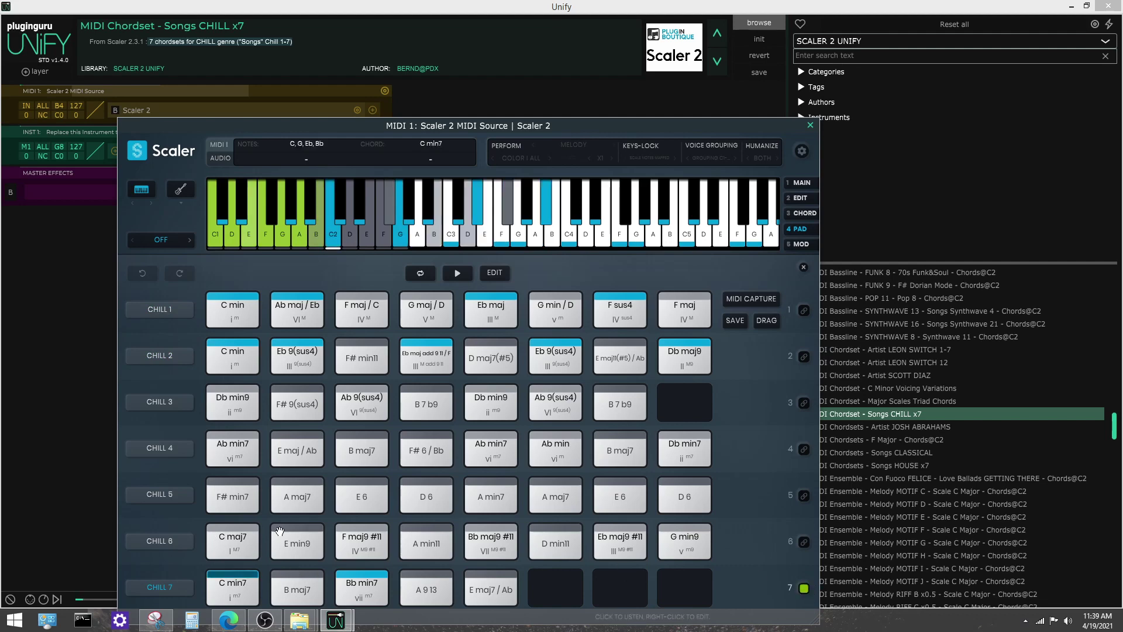
- Audition the CHILL 7 chords, switch to the CHILL 6 and CHILL 5 chord sets, and close Scaler 2
left_click(350, 583)
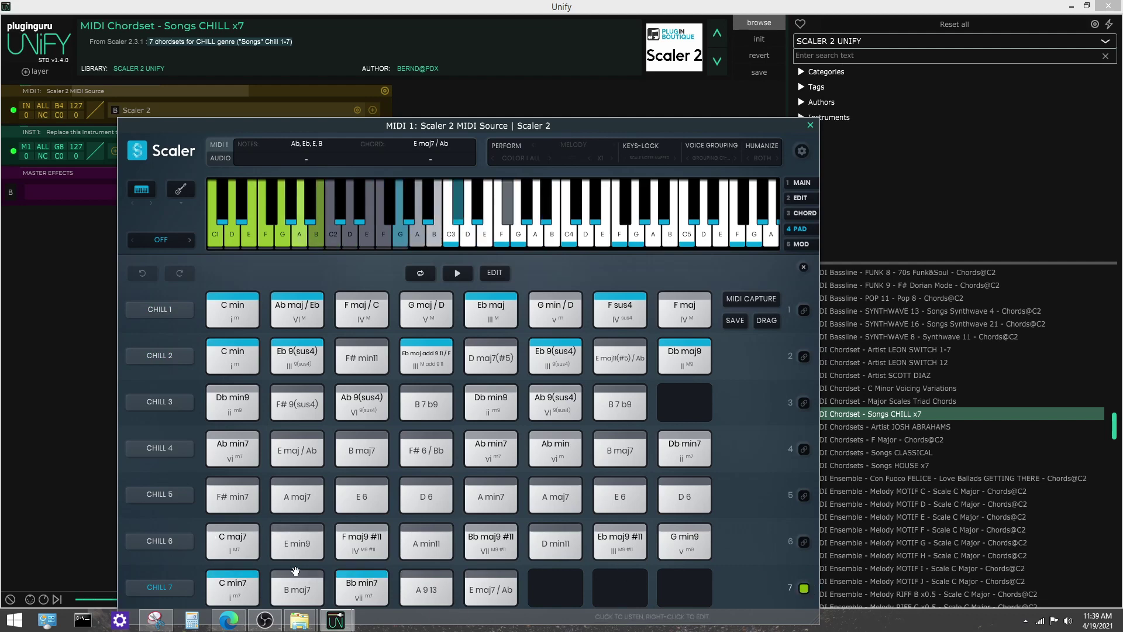
left_click(172, 546)
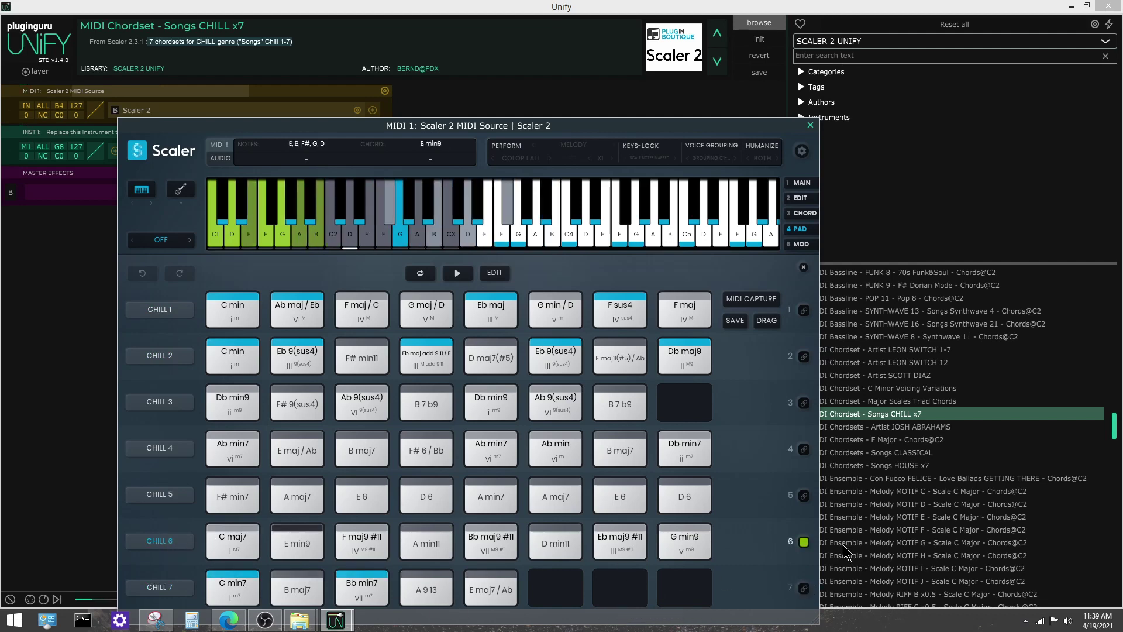
left_click(173, 497)
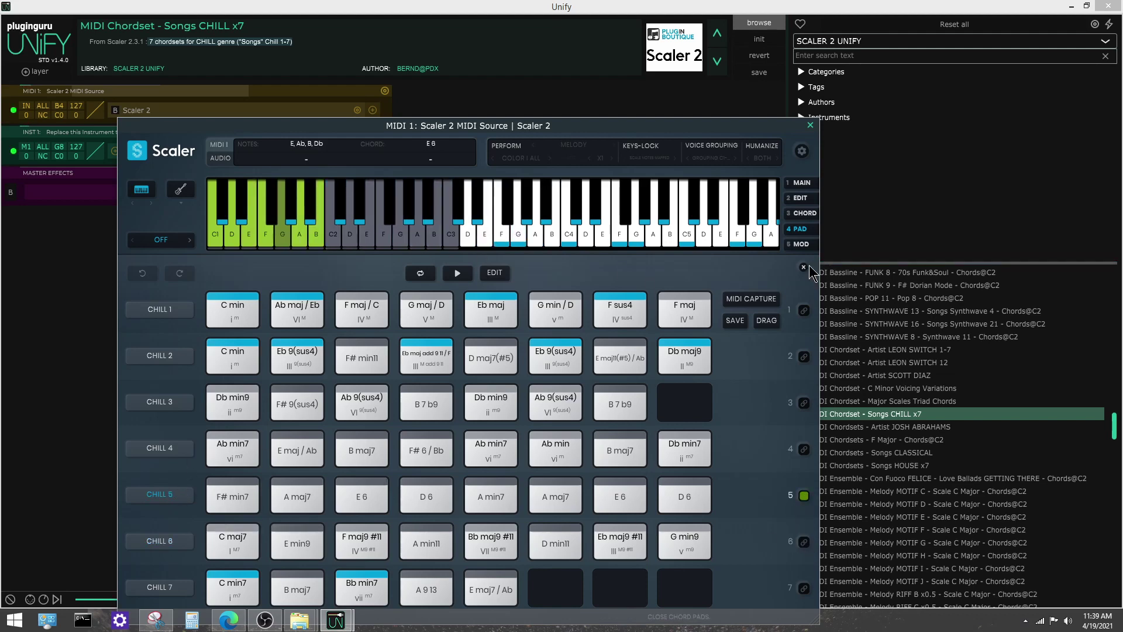
left_click(810, 126)
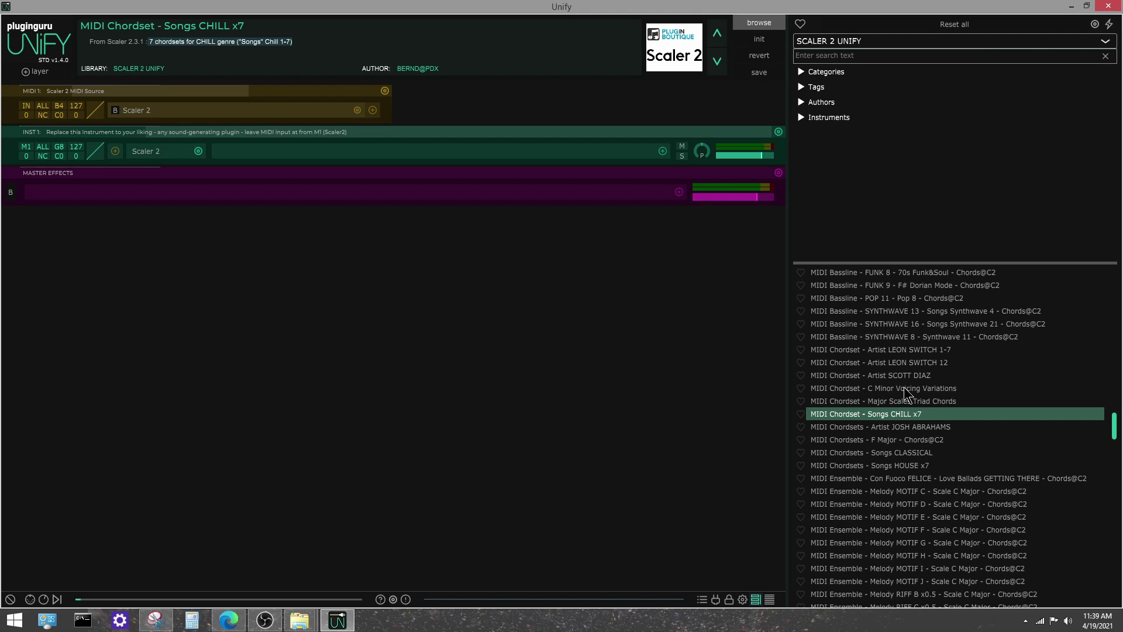
- Load the MIDI Chordset - C Minor Voicing Variations patch and check the Scaler 2 in its instrument layer
left_click(928, 402)
key("Up")
key("Up")
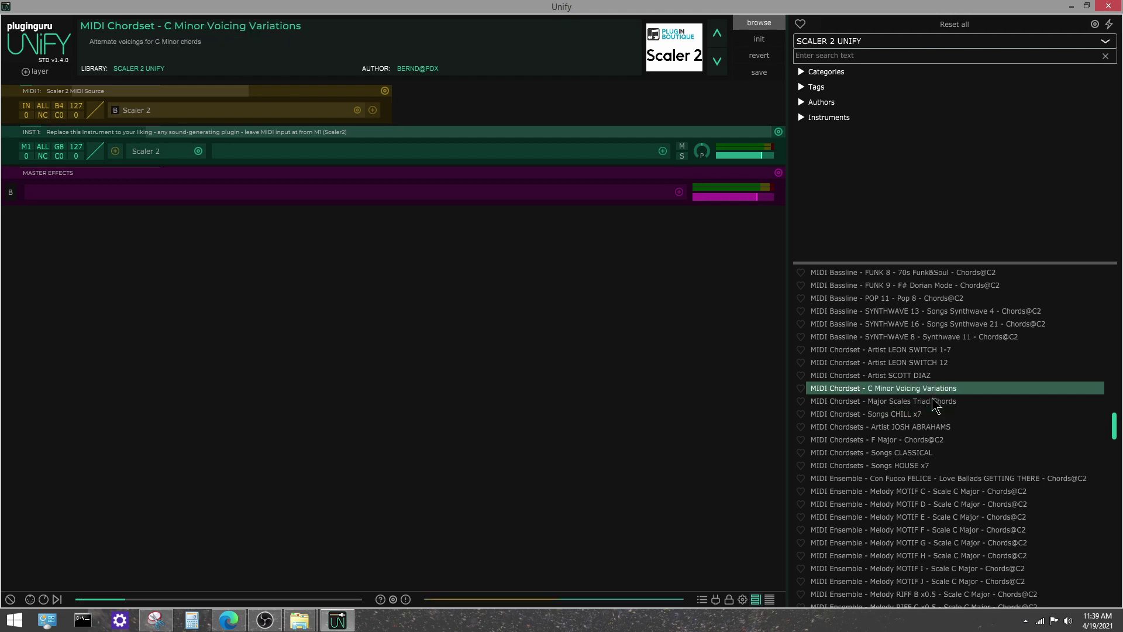
left_click(140, 151)
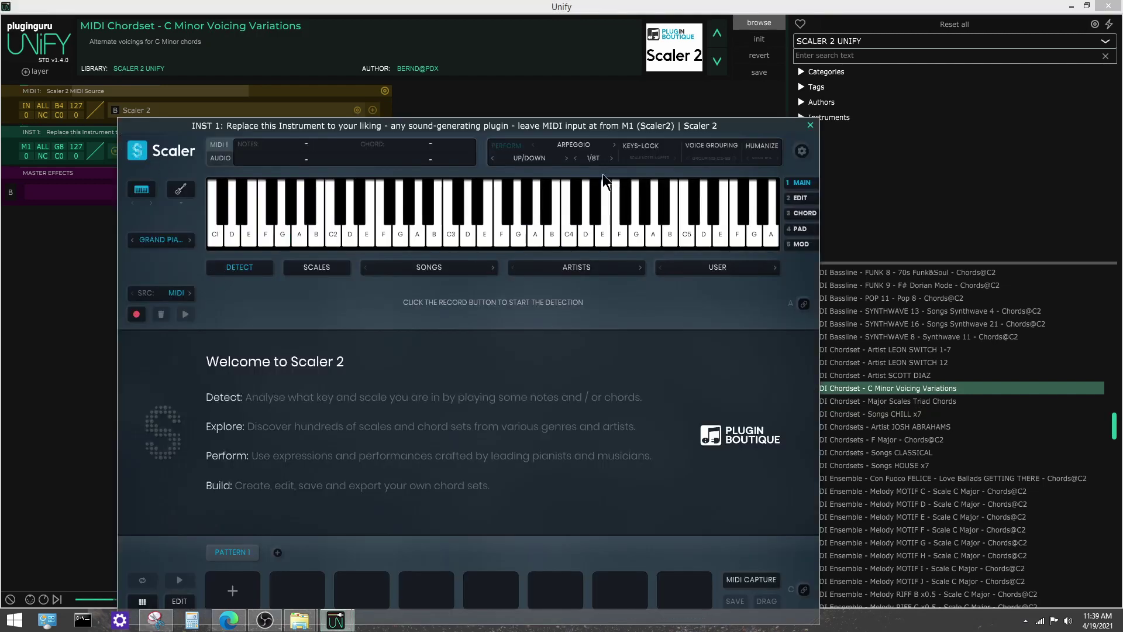
left_click(809, 125)
- In the MIDI source's Scaler 2, bind incoming MIDI to the C MIN 6+7TH, OCT + 3RDS and VOICING 3 pads in turn, then close it
left_click(131, 111)
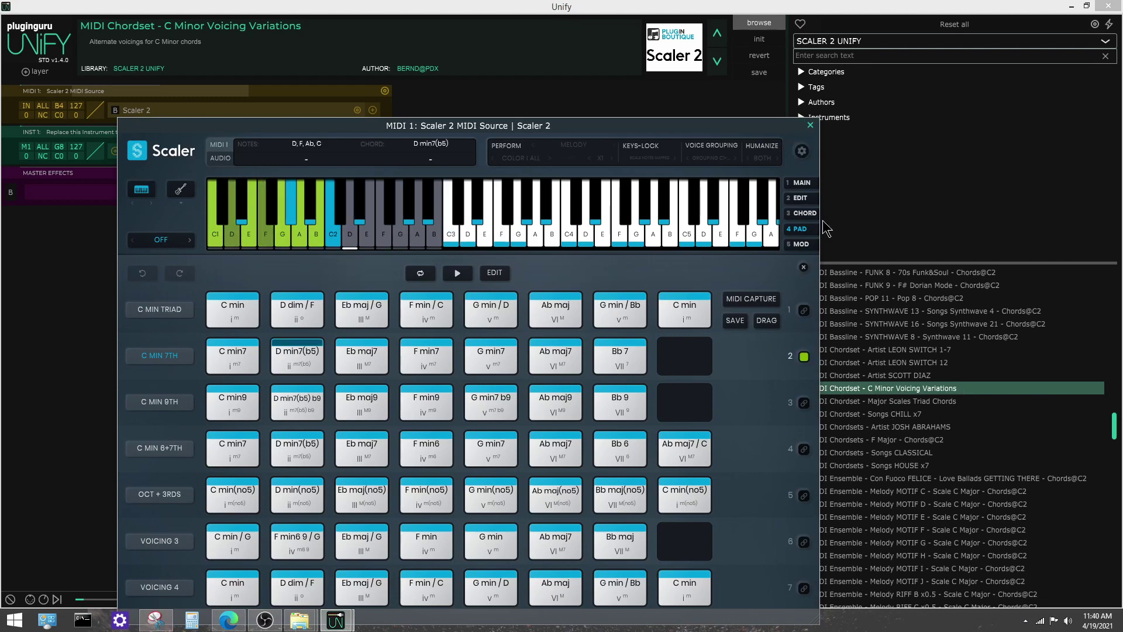
left_click(804, 449)
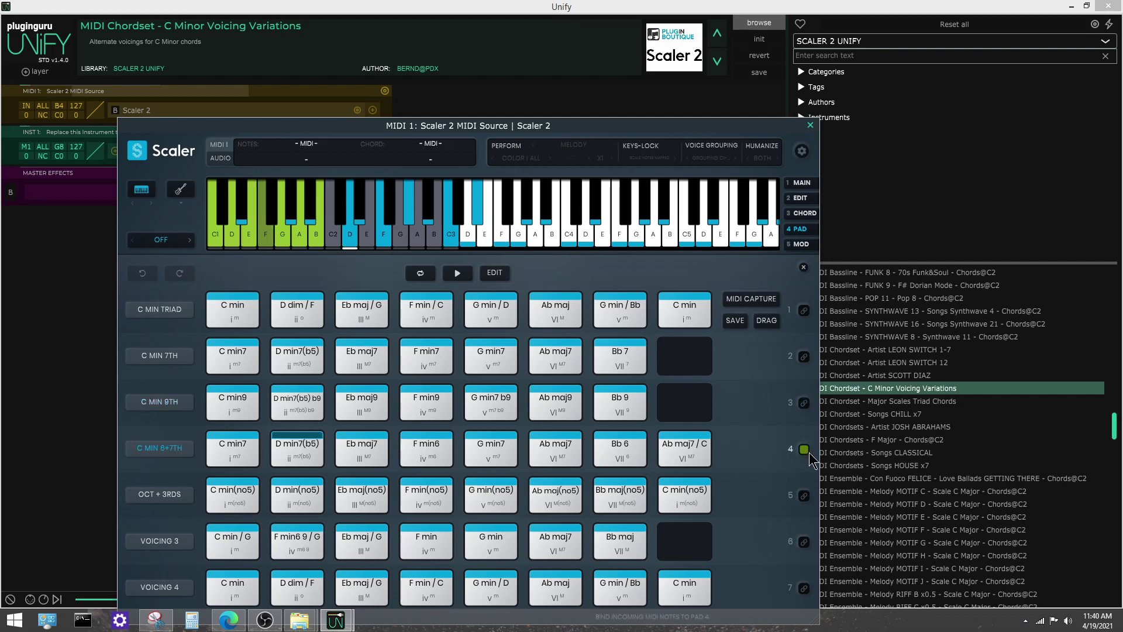
left_click(805, 496)
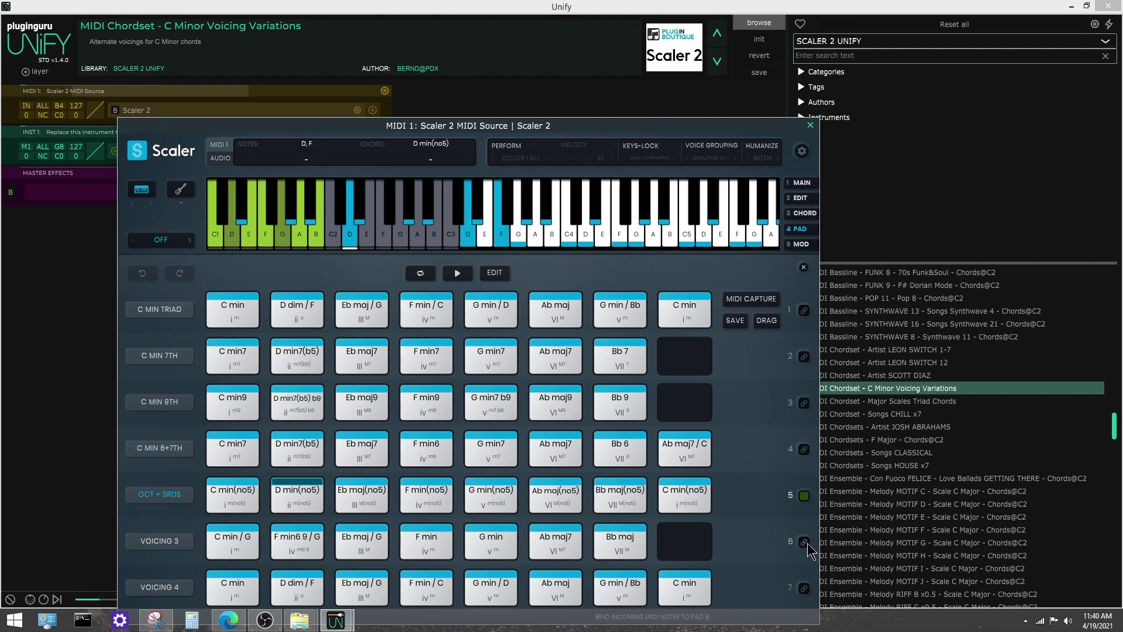
left_click(804, 542)
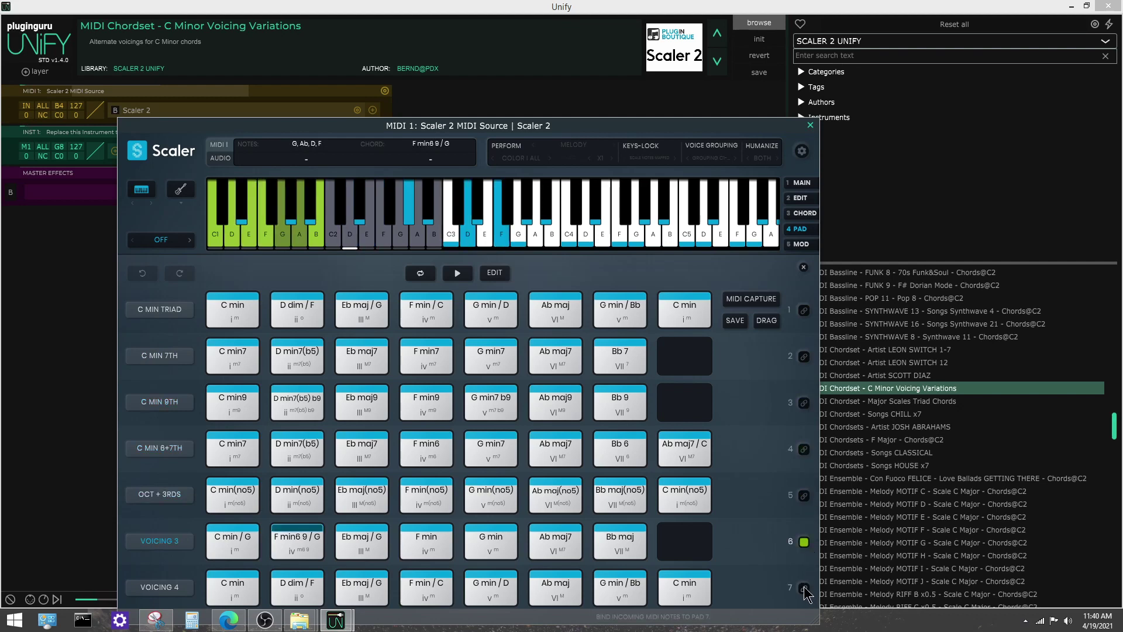
left_click(810, 125)
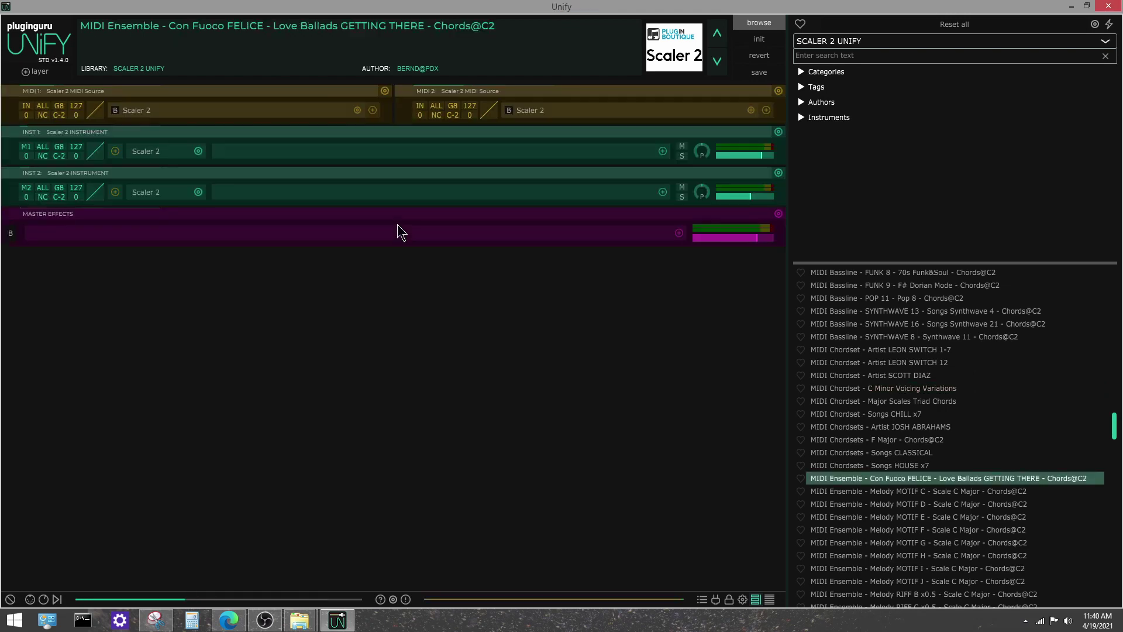
- Open the Scaler 2 of MIDI 1 and look up the Getting There song among the Love & Ballads chord sets
left_click(141, 109)
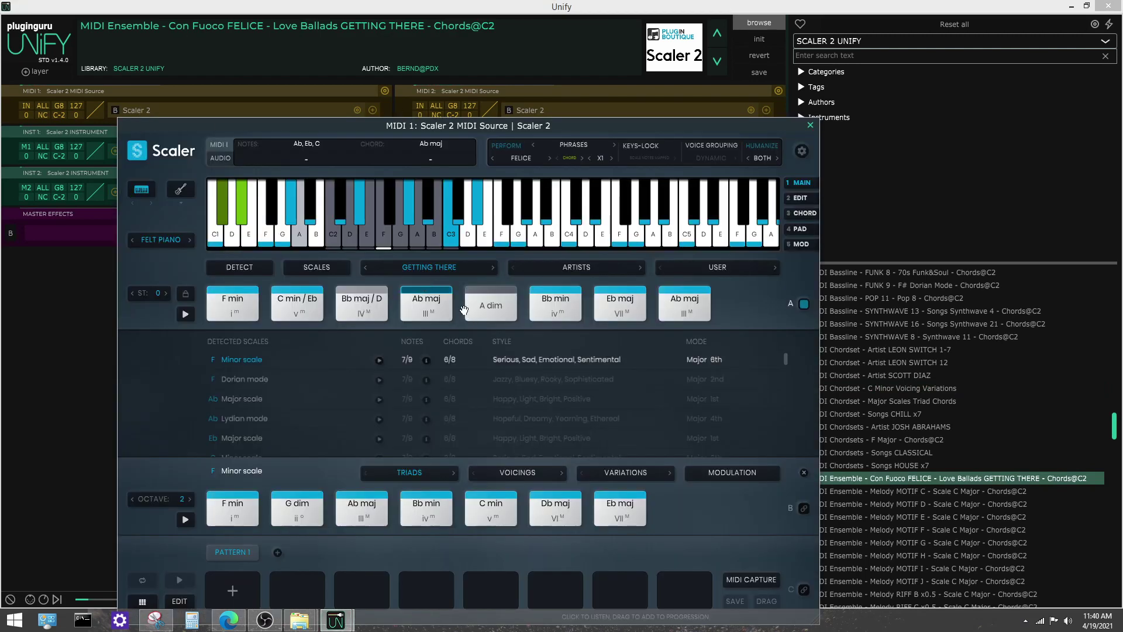
left_click(423, 267)
mouse_move(422, 478)
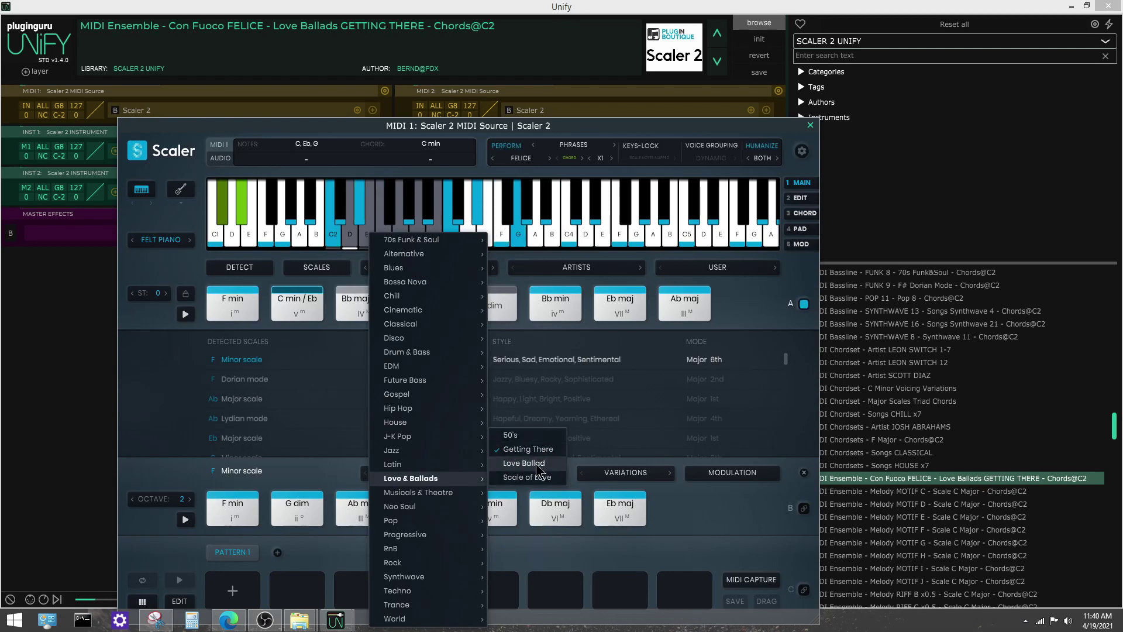
left_click(526, 163)
- Examine the Phrases performance type and the Con Fuoco expression patterns in MIDI 1's Scaler 2, and close it
left_click(572, 145)
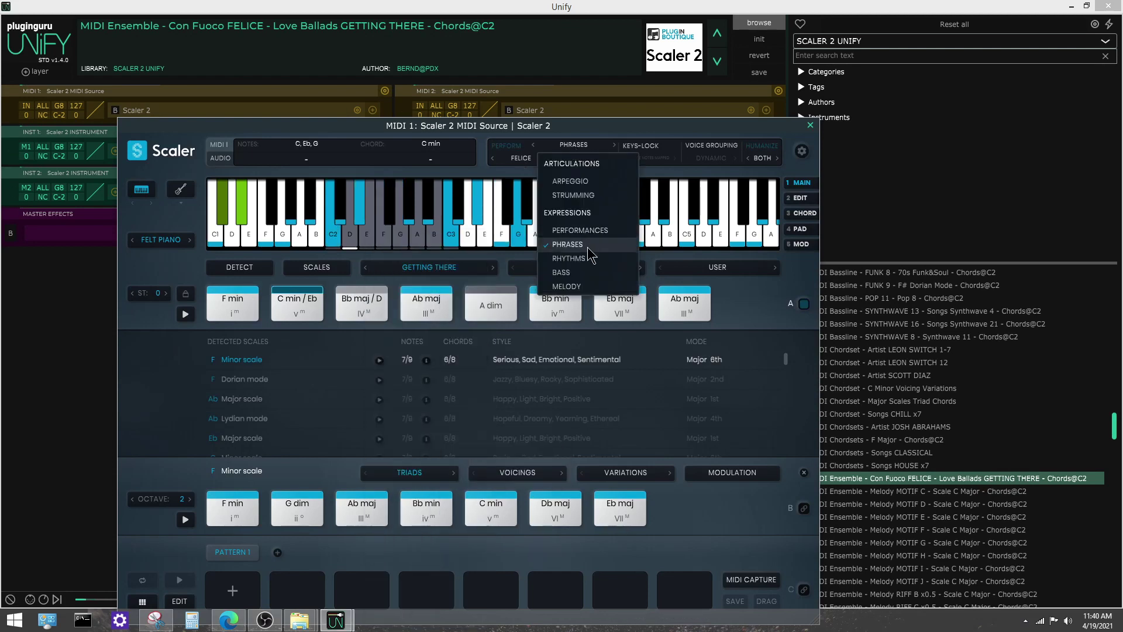
left_click(521, 158)
left_click(520, 158)
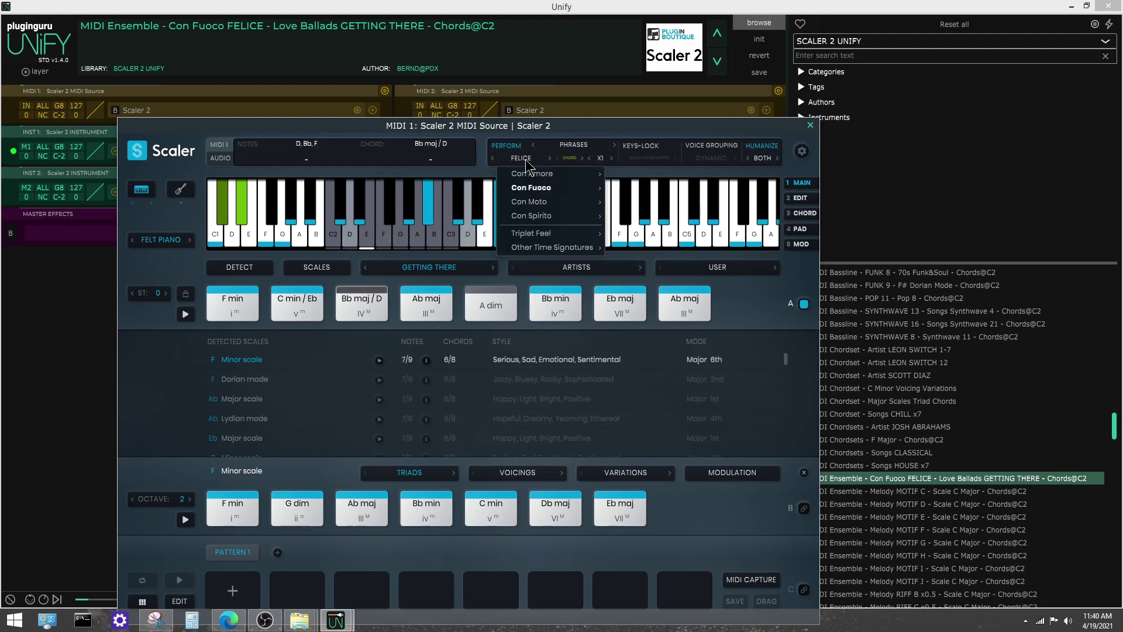
mouse_move(546, 188)
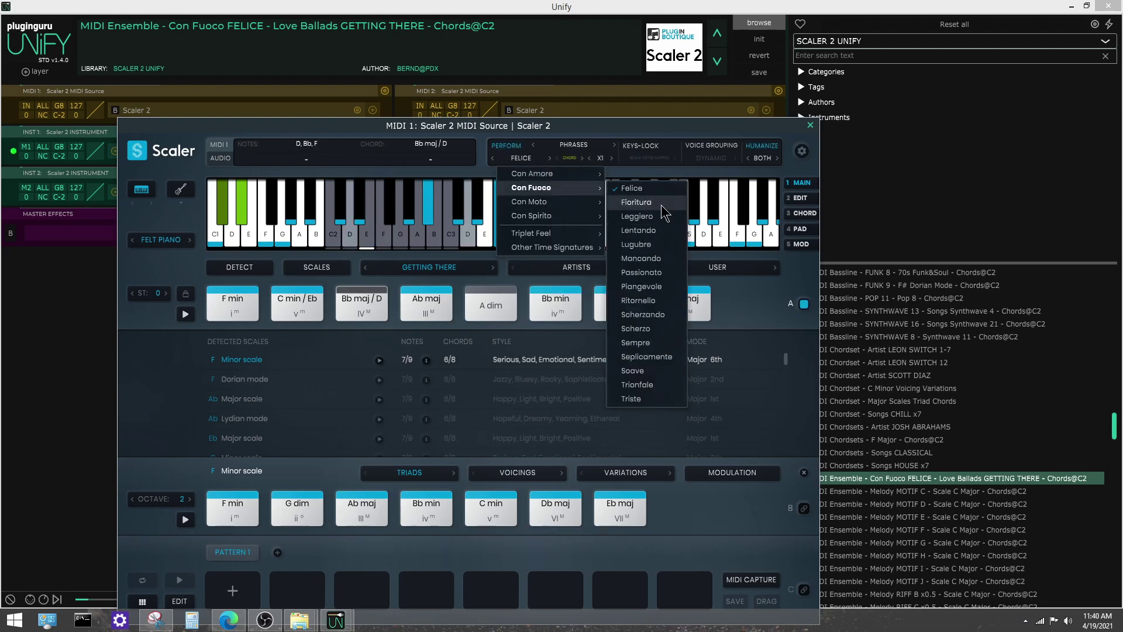
left_click(739, 302)
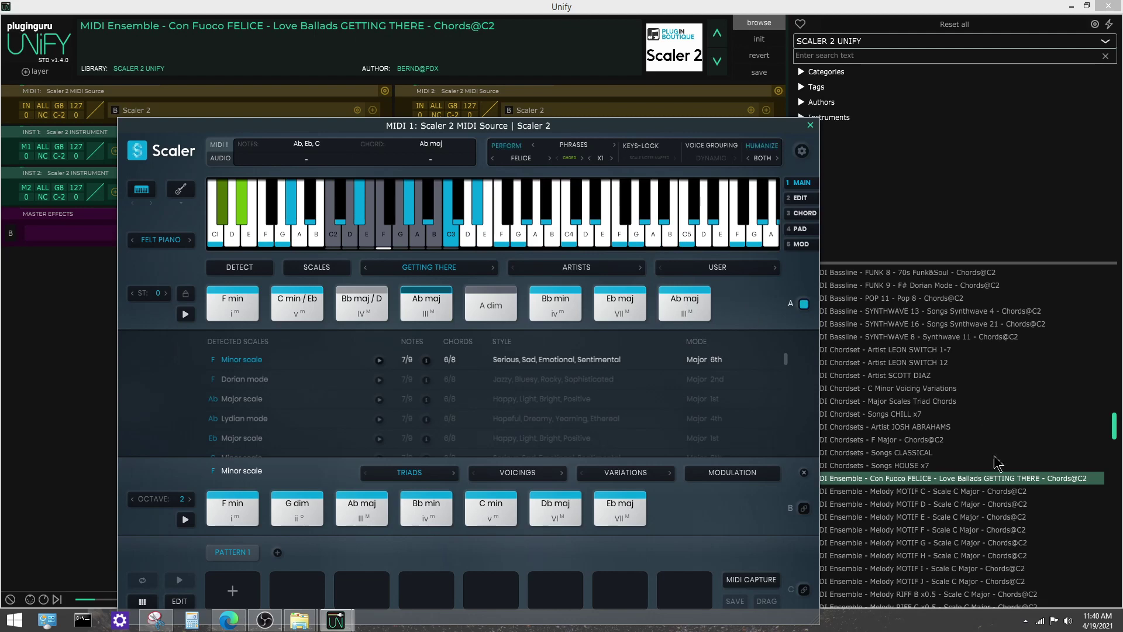
left_click(810, 125)
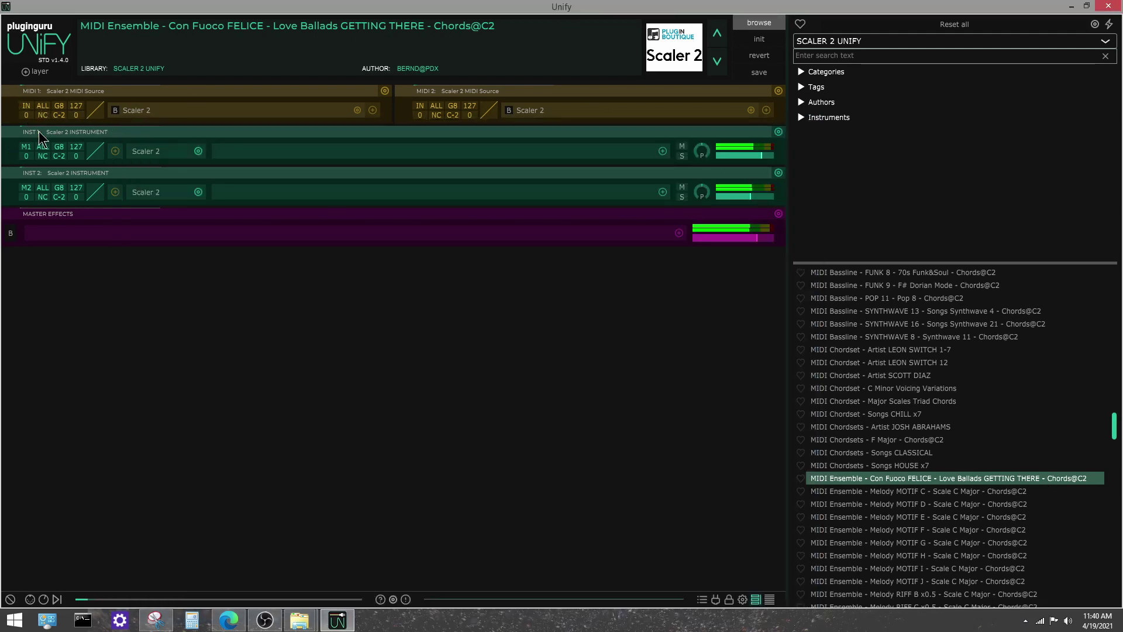
- Check which MIDI source feeds each of the two instrument layers, INST 1 and INST 2
left_click(27, 151)
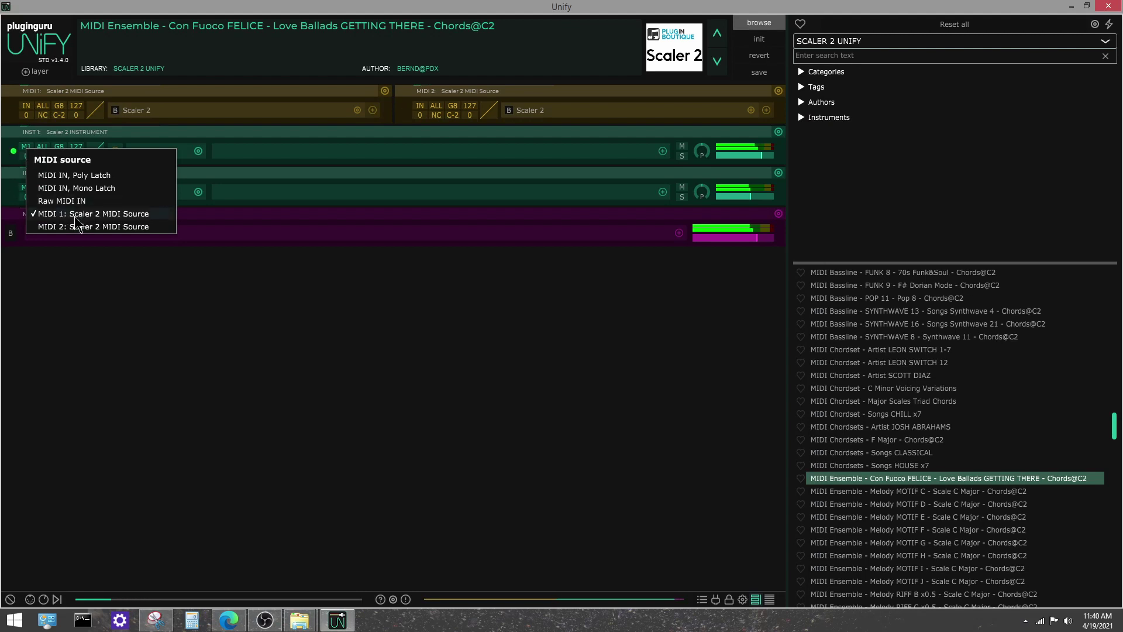
left_click(142, 241)
left_click(24, 197)
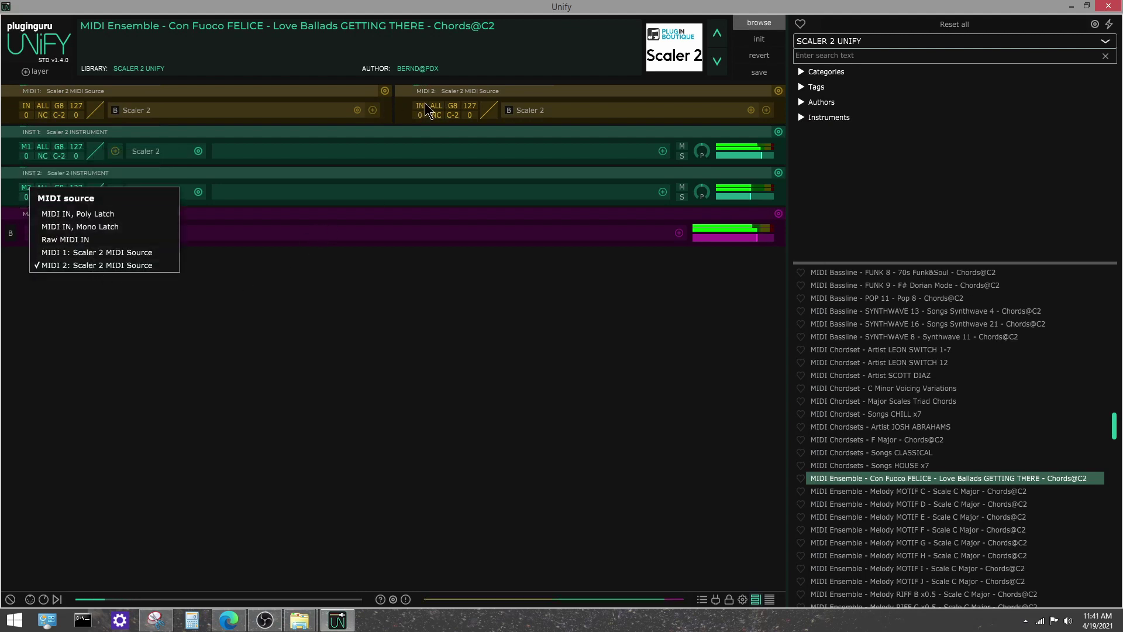
left_click(322, 363)
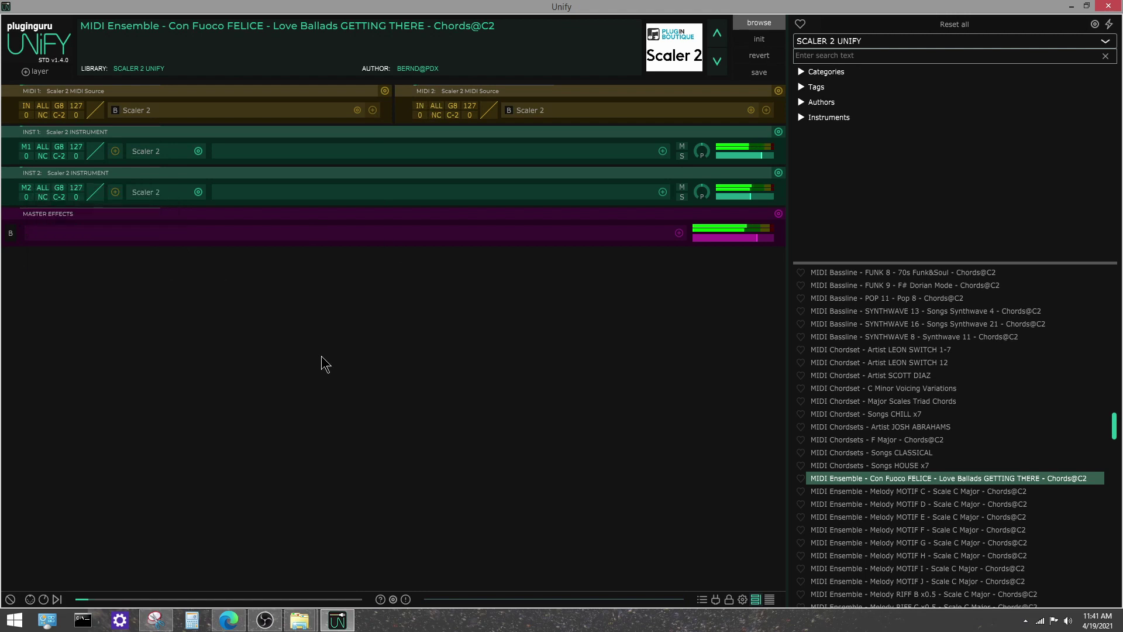
- Inspect the voice grouping options in MIDI 2's Scaler 2 and the phrase setting in MIDI 1's Scaler 2
left_click(528, 110)
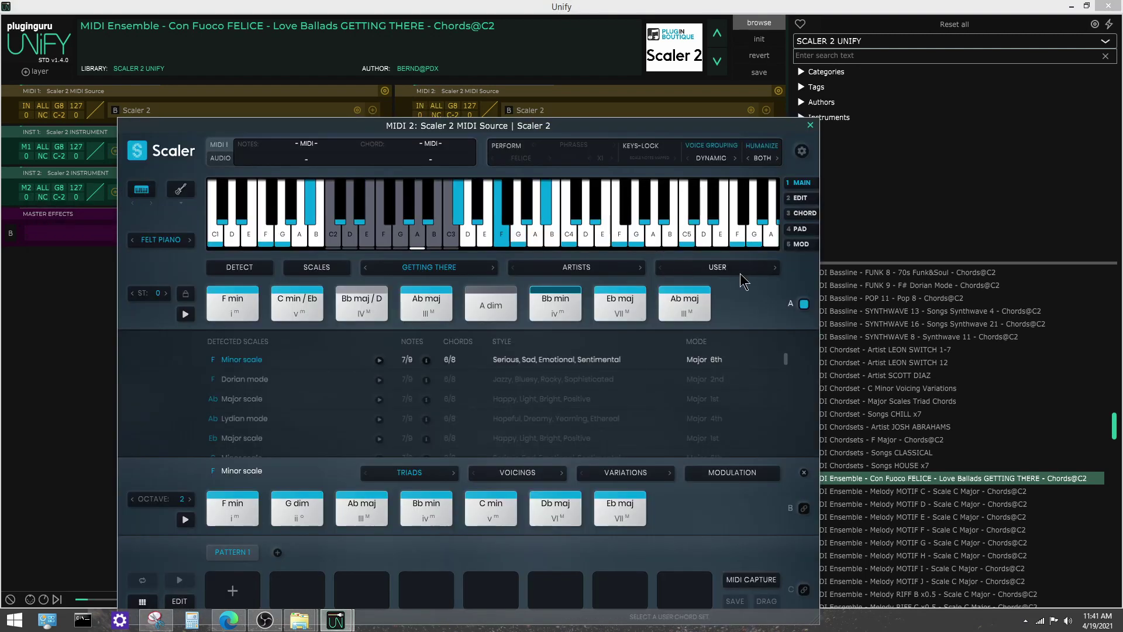
left_click(717, 157)
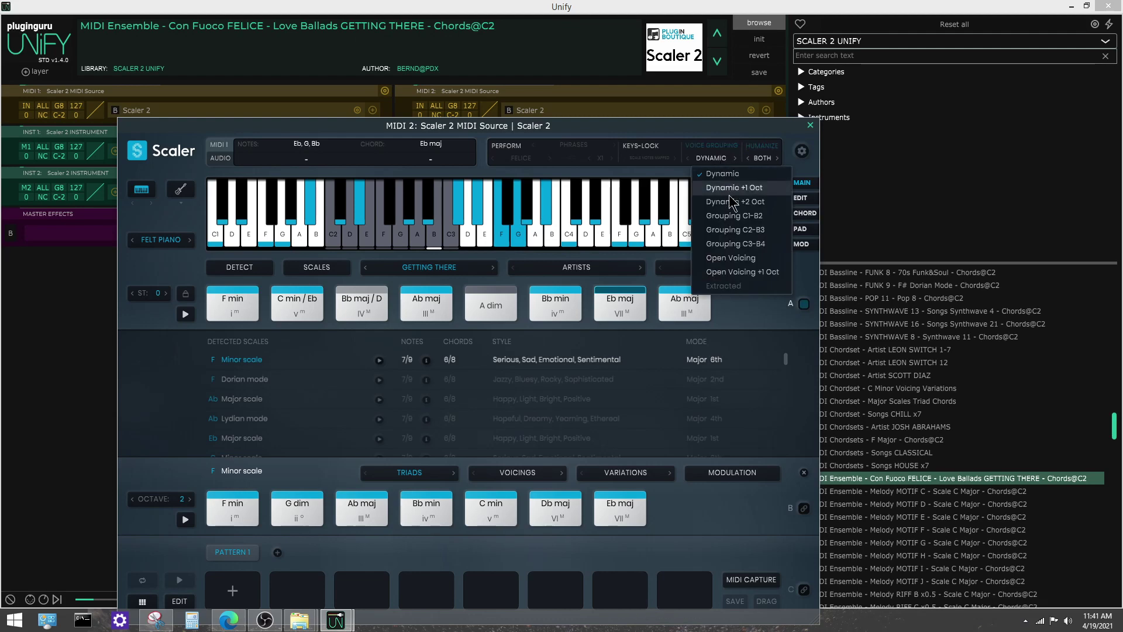
left_click(732, 327)
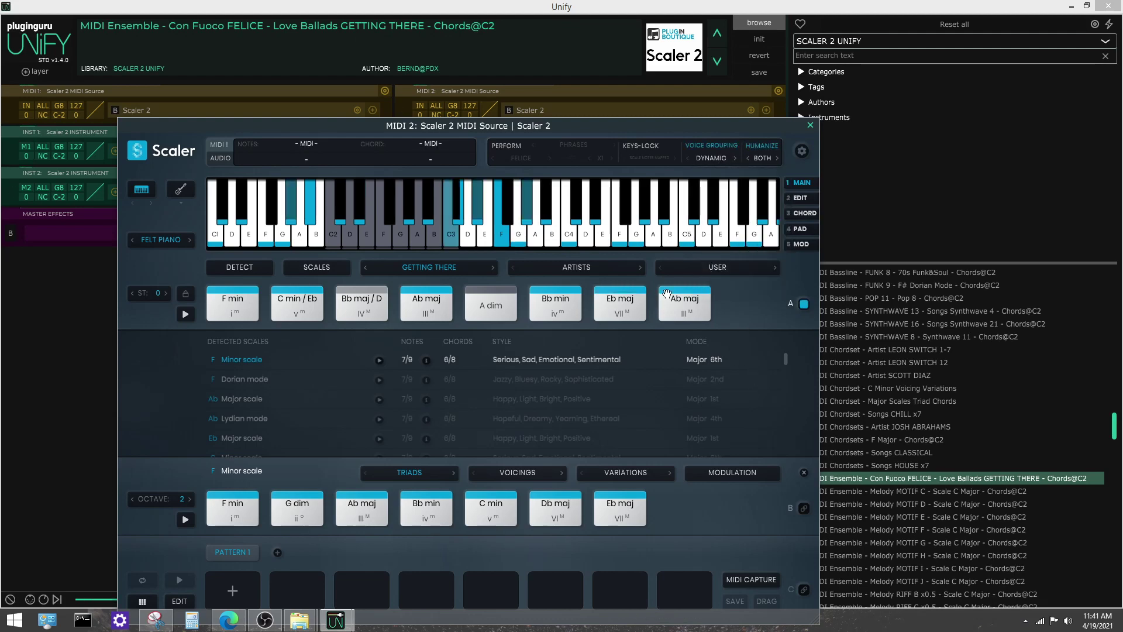
left_click(810, 125)
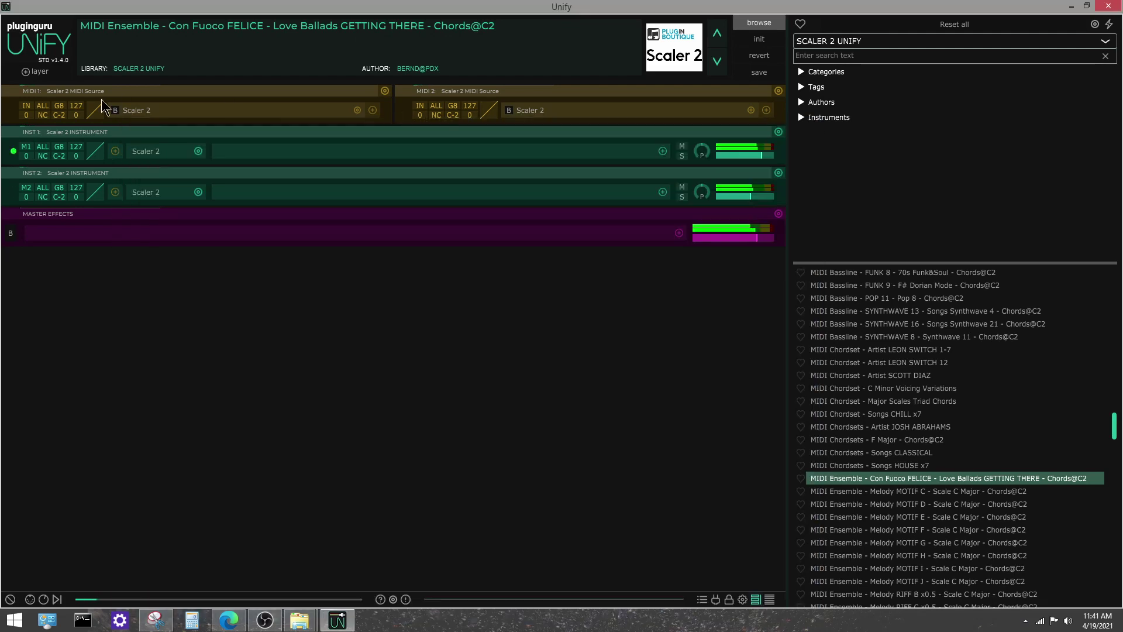
left_click(141, 111)
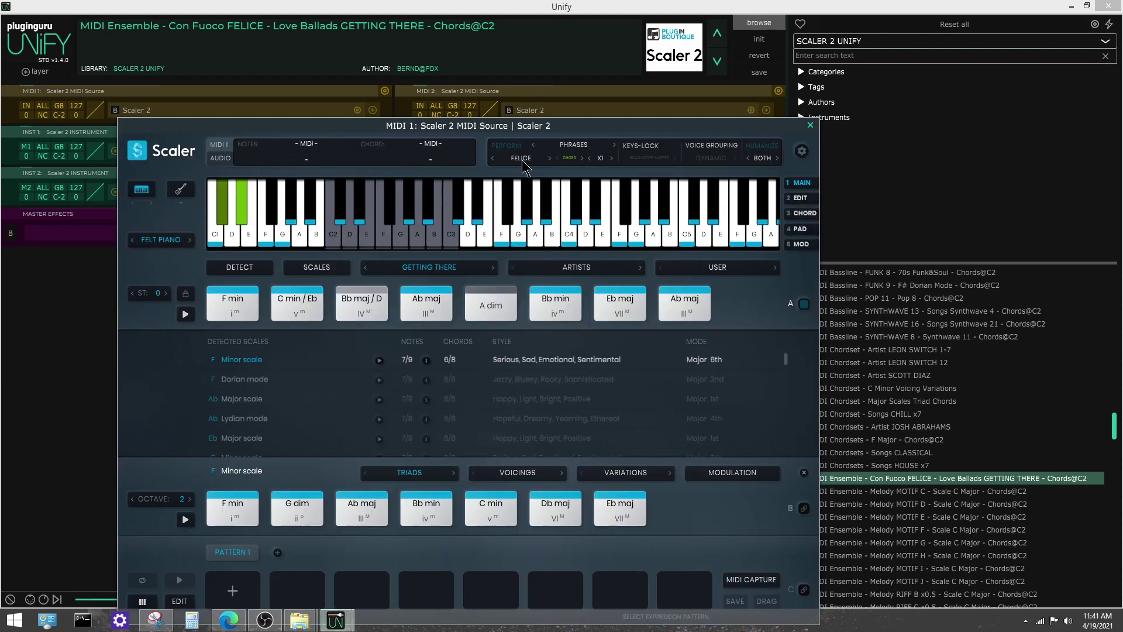
left_click(810, 125)
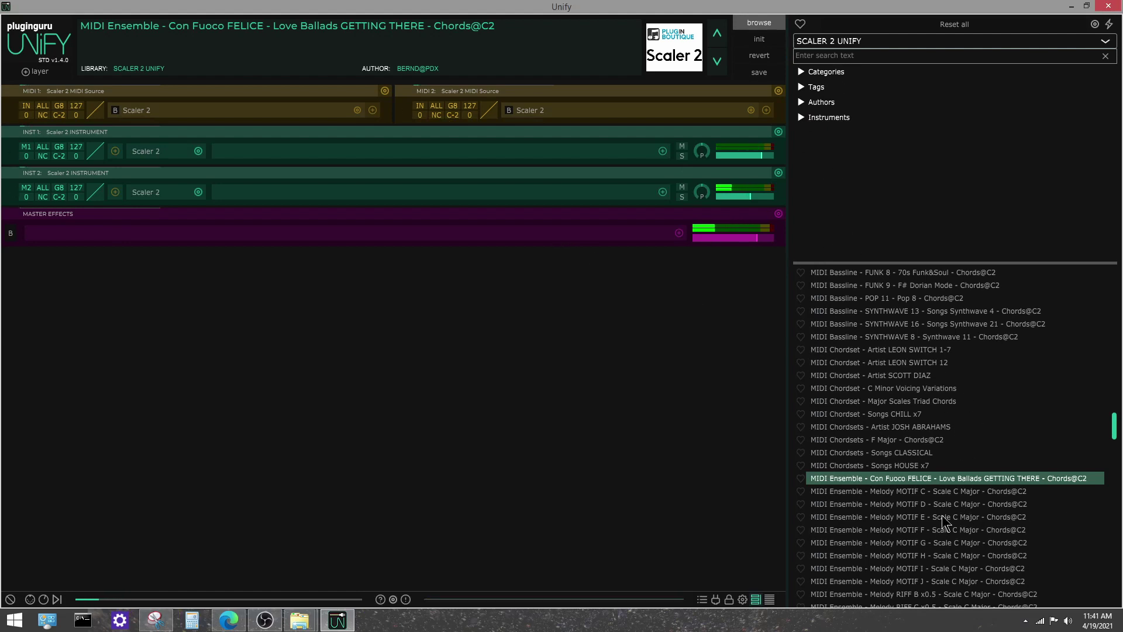
- Load the MIDI Melody - COLOR I - Eb Major - Chords@C2 patch and open its MIDI source's Scaler 2
scroll(996, 536, "down", 8)
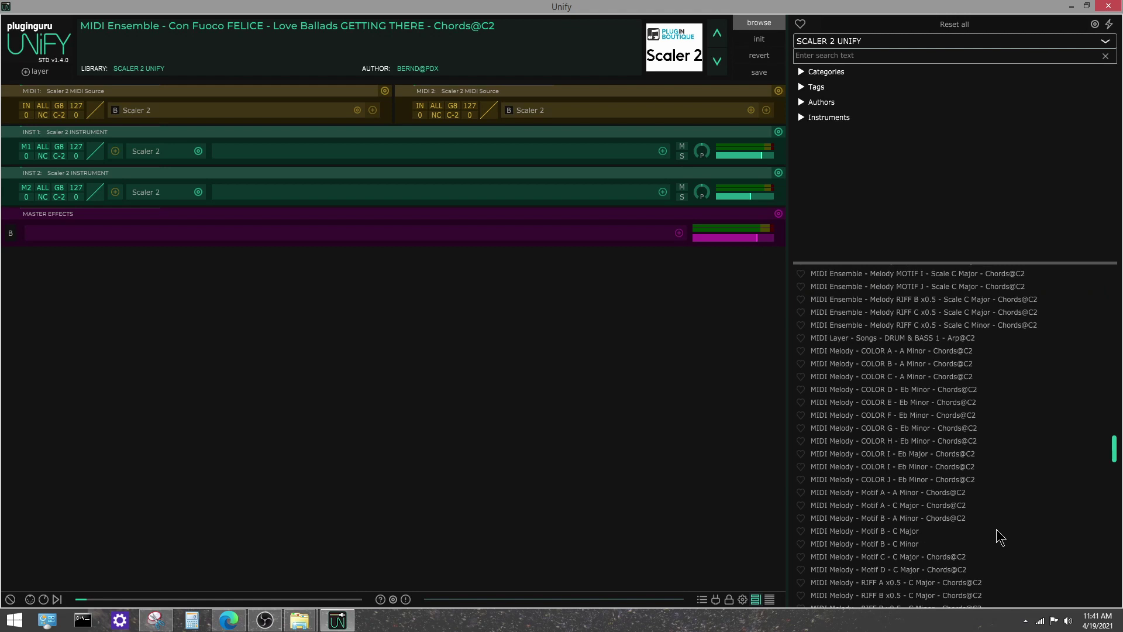
left_click(897, 456)
left_click(133, 113)
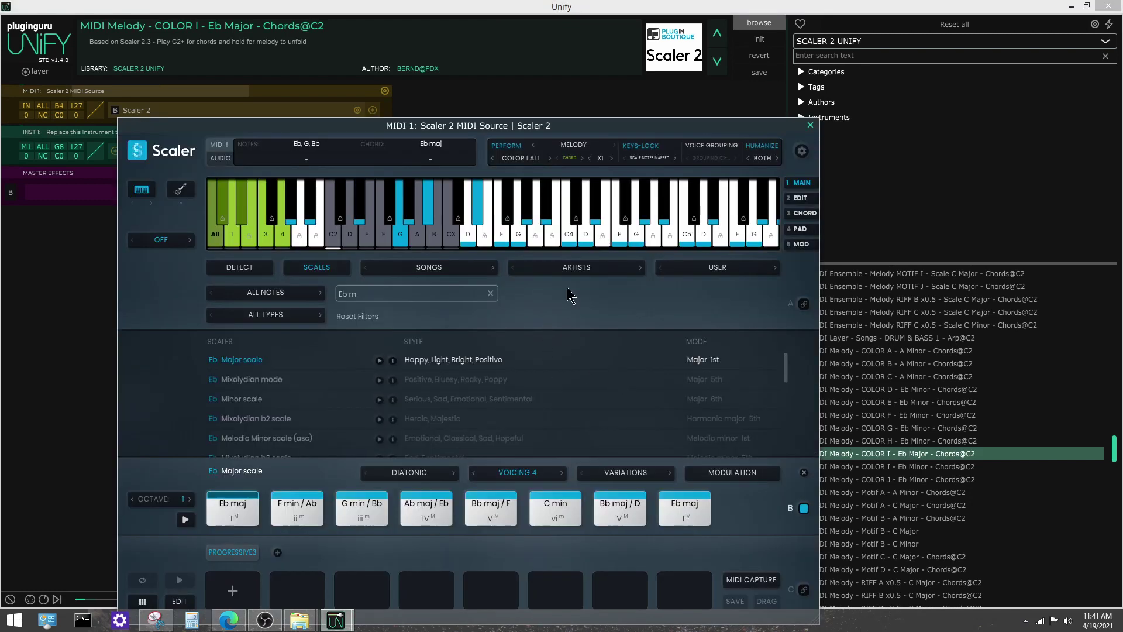
- Select the Color I All melody pattern, review the available performance types, and close Scaler 2
left_click(571, 149)
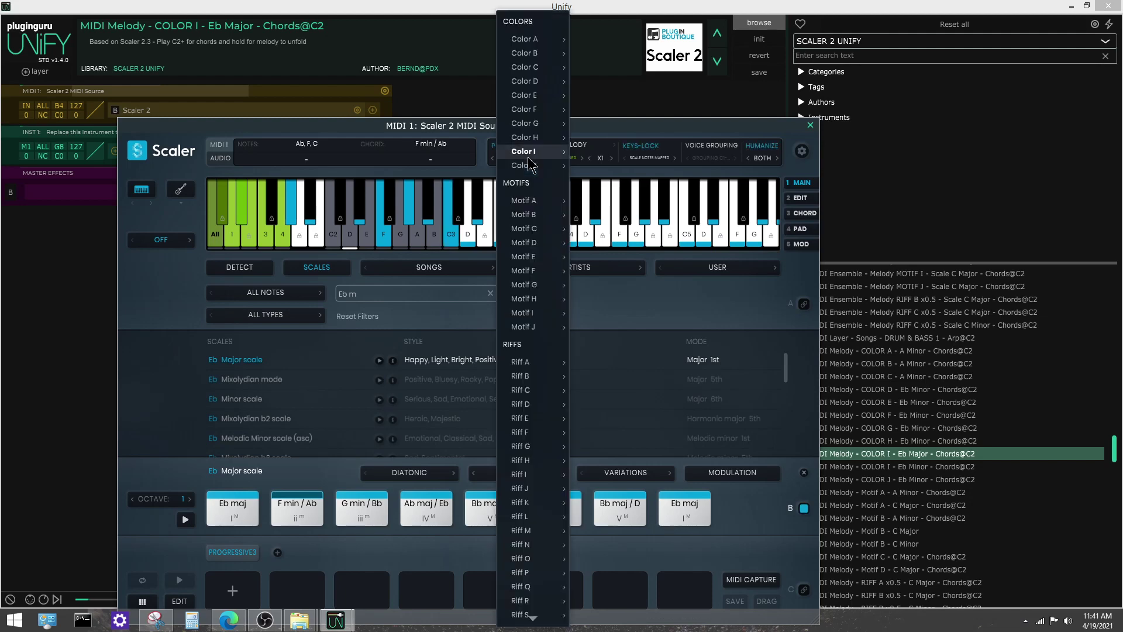
mouse_move(544, 151)
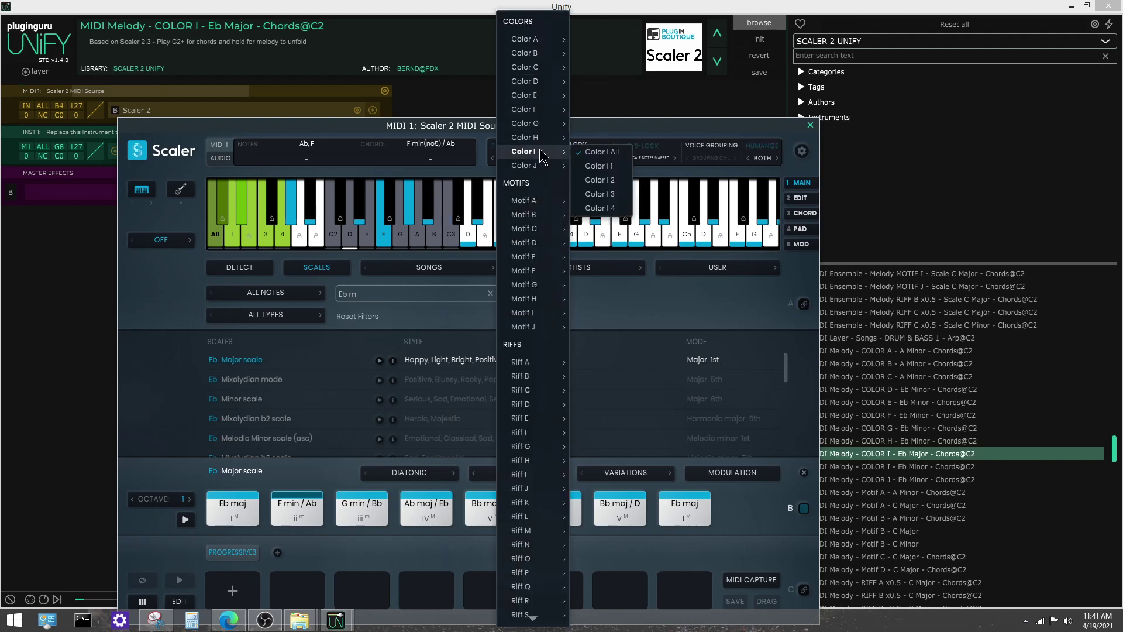
left_click(603, 152)
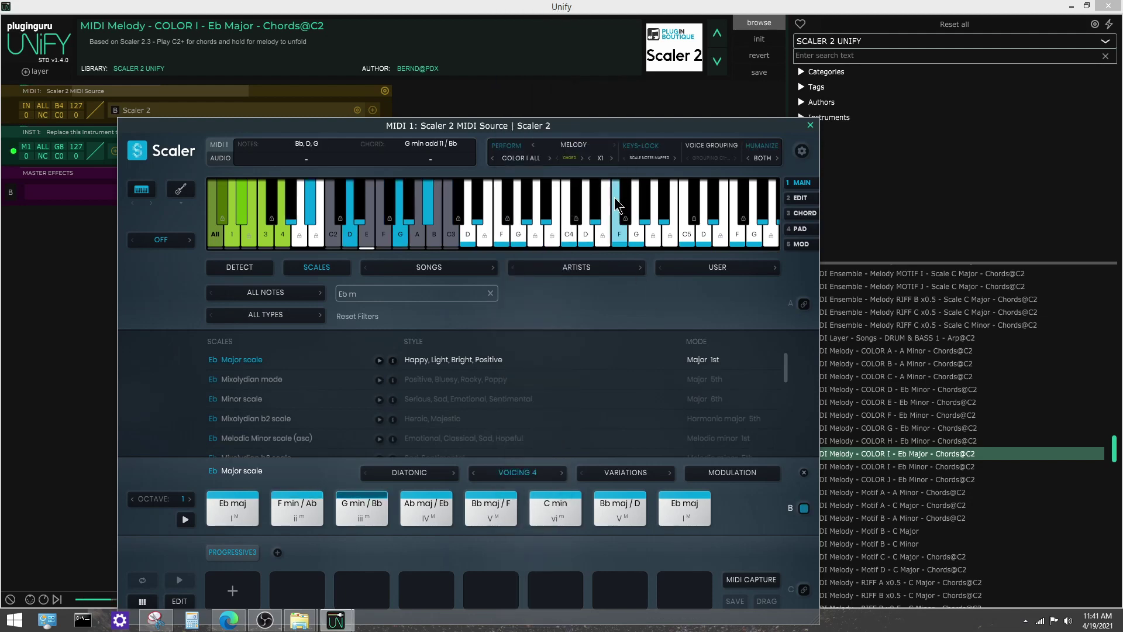
left_click(573, 145)
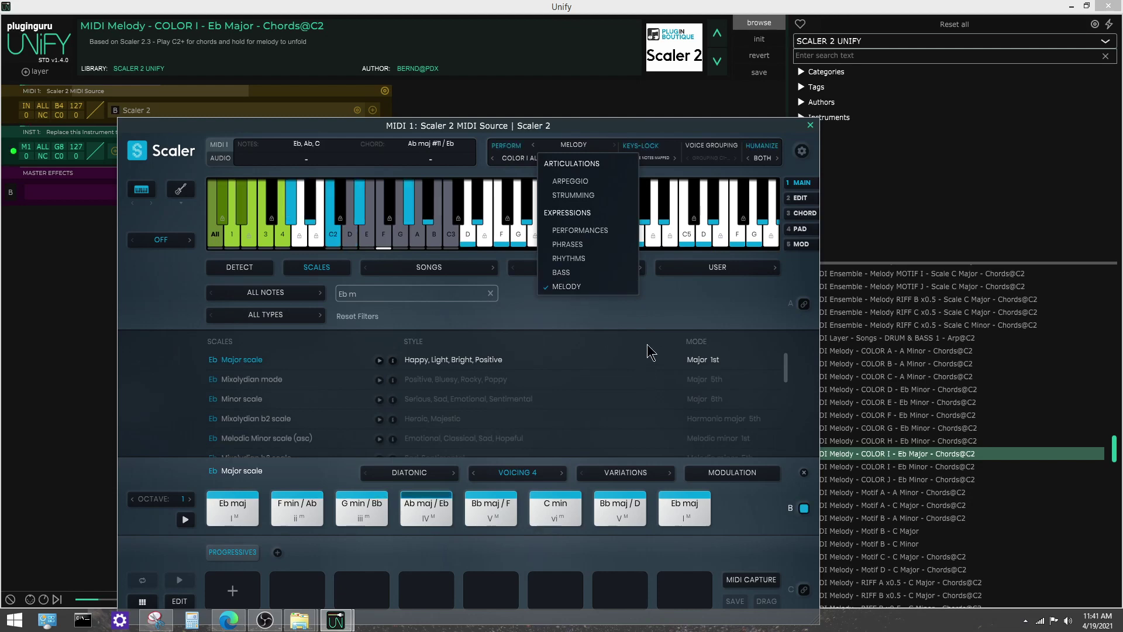
left_click(810, 125)
- Load the MIDI Melody - Motif C - C Major - Chords@C2 patch and check its instrument layer's Scaler 2
scroll(1012, 538, "down", 3)
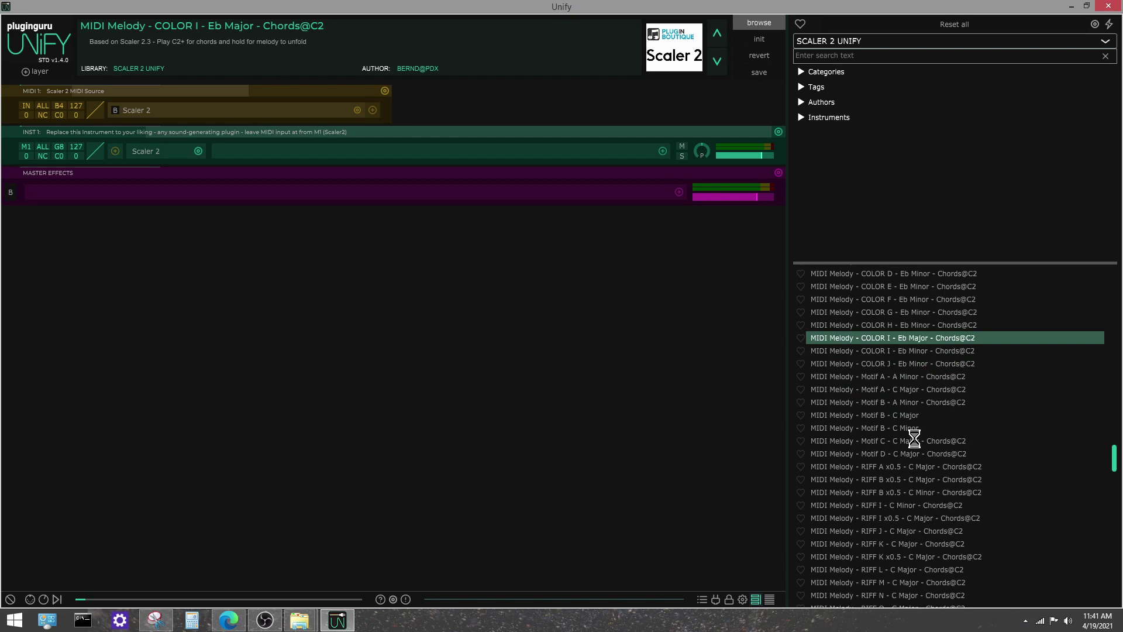
left_click(915, 440)
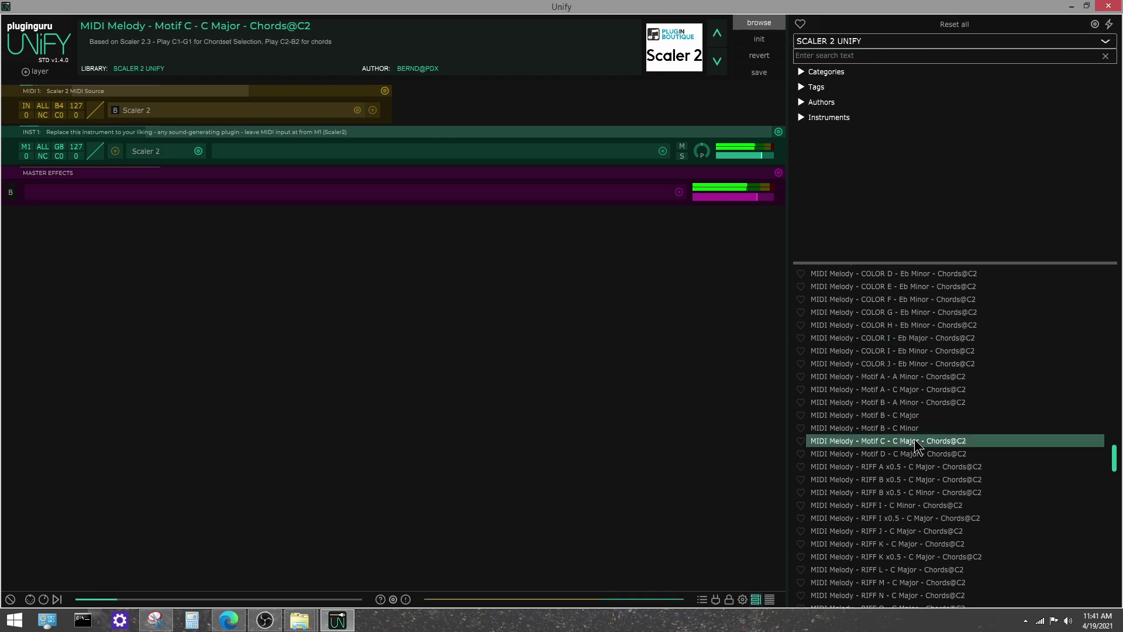
left_click(154, 152)
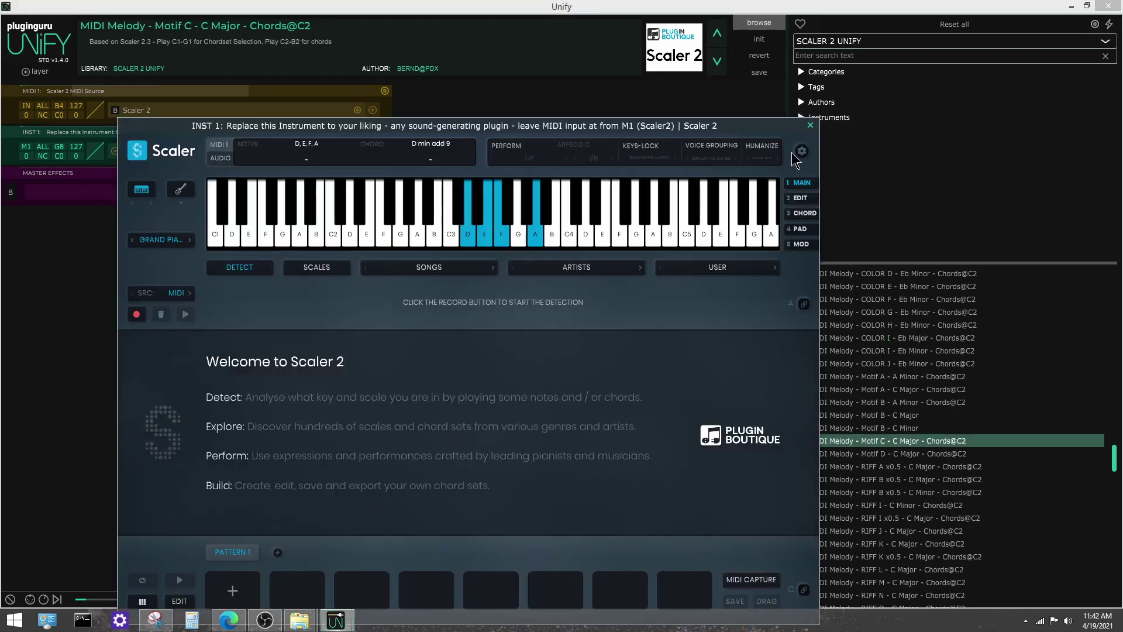
left_click(112, 76)
- Open the MIDI source's Scaler 2, review the performance types, select the Motif D All melody pattern, and close Scaler 2
left_click(143, 111)
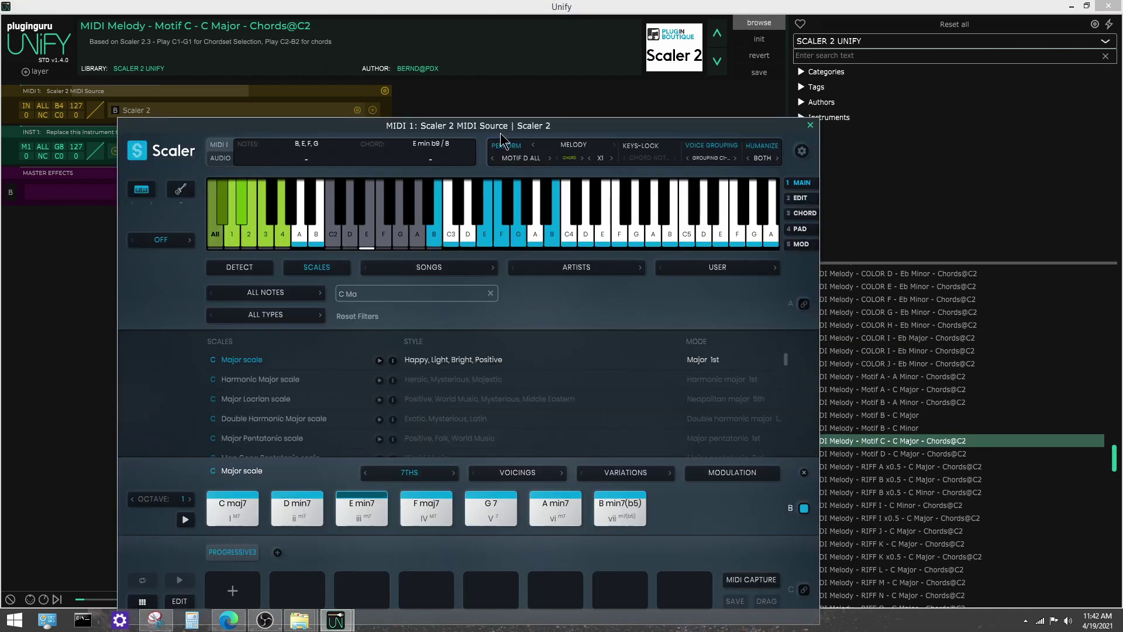
left_click(570, 157)
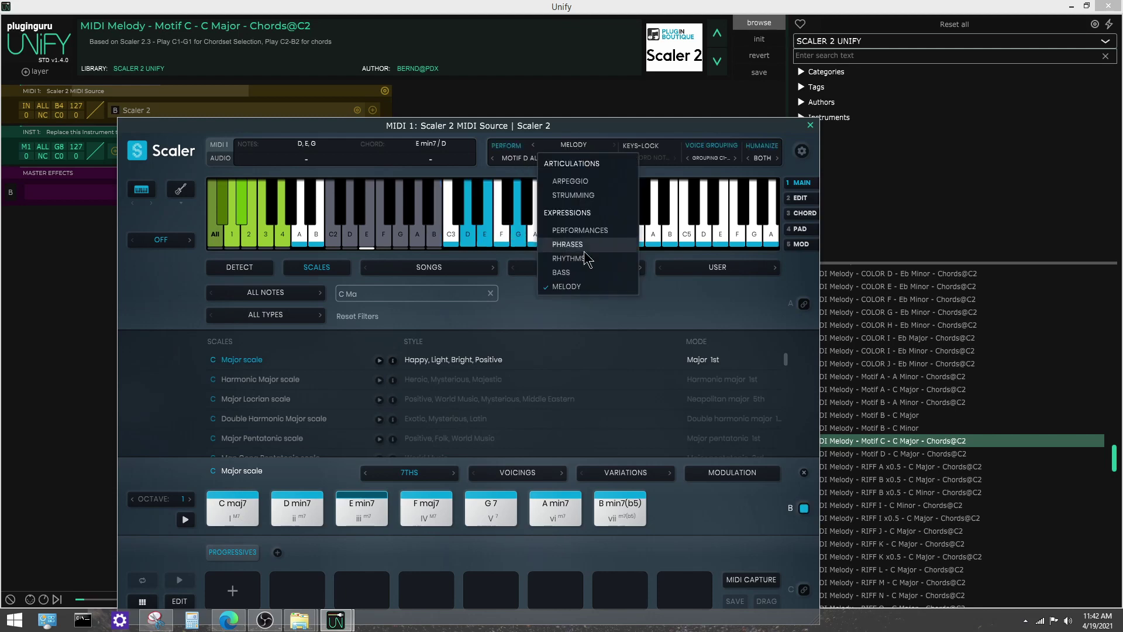
left_click(522, 158)
left_click(522, 158)
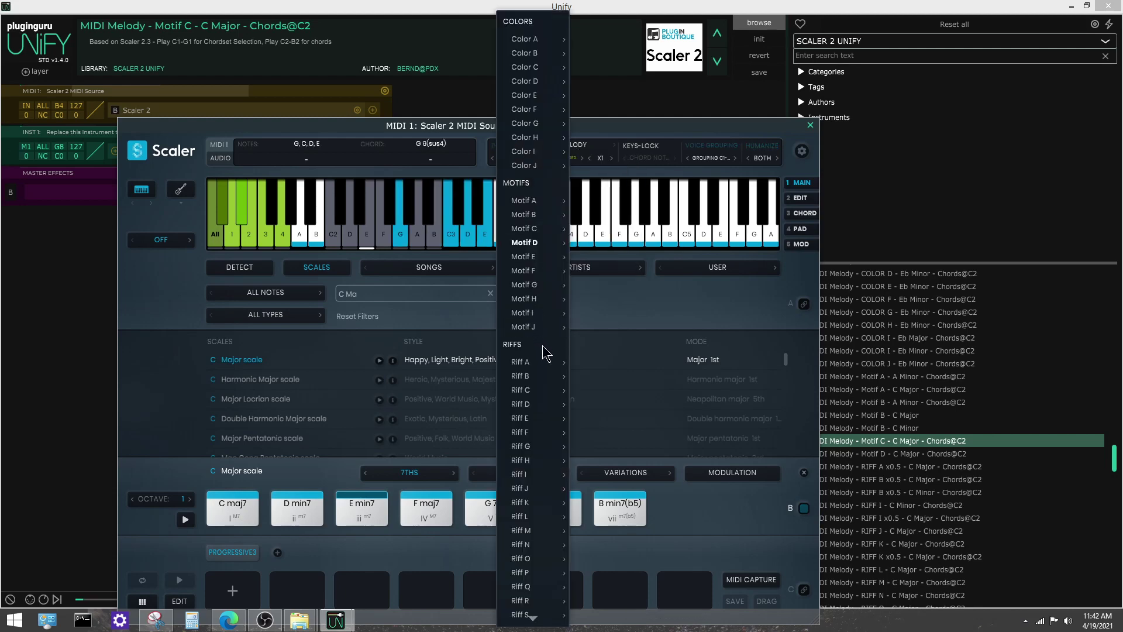
mouse_move(532, 242)
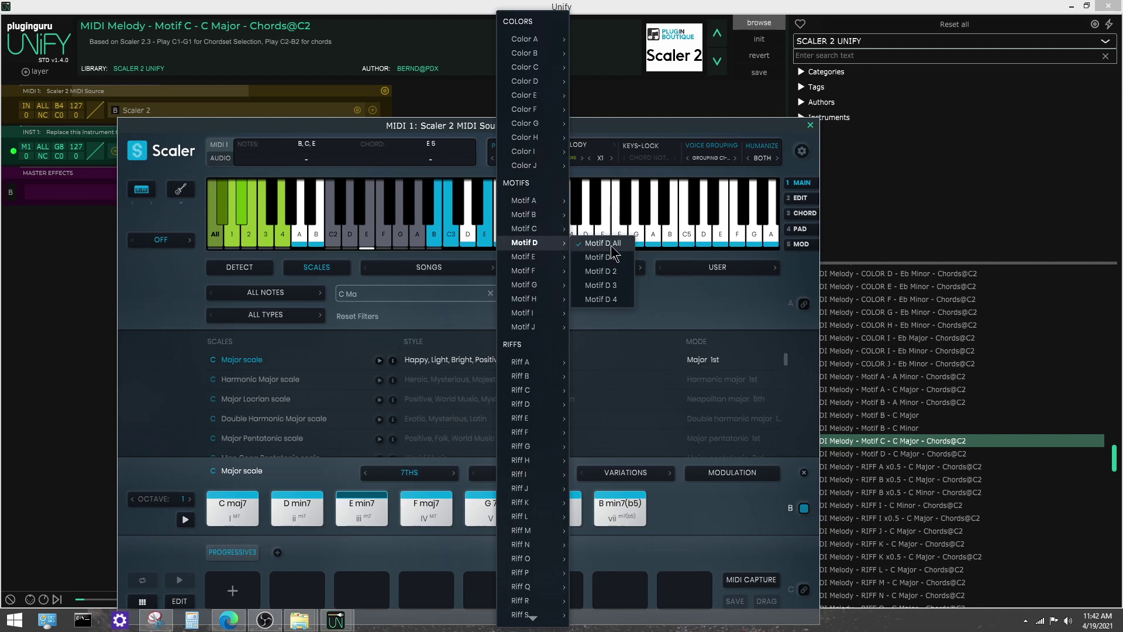
left_click(592, 245)
left_click(810, 125)
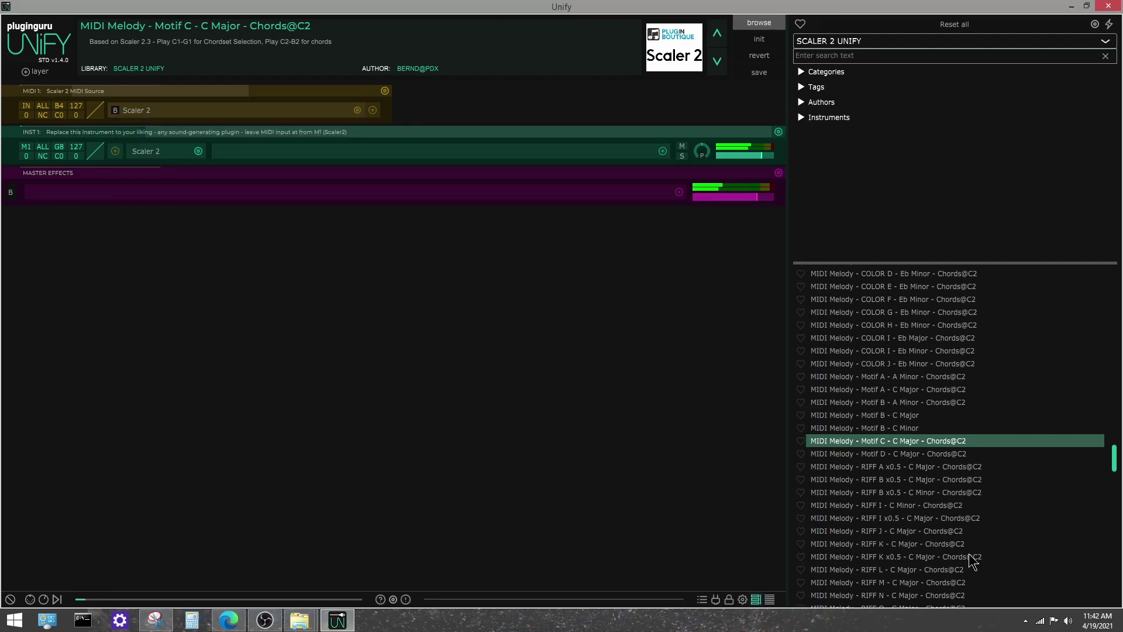
- Add the tag "Scale C Major" to the Motif C patch's metadata and update the patch
left_click(759, 74)
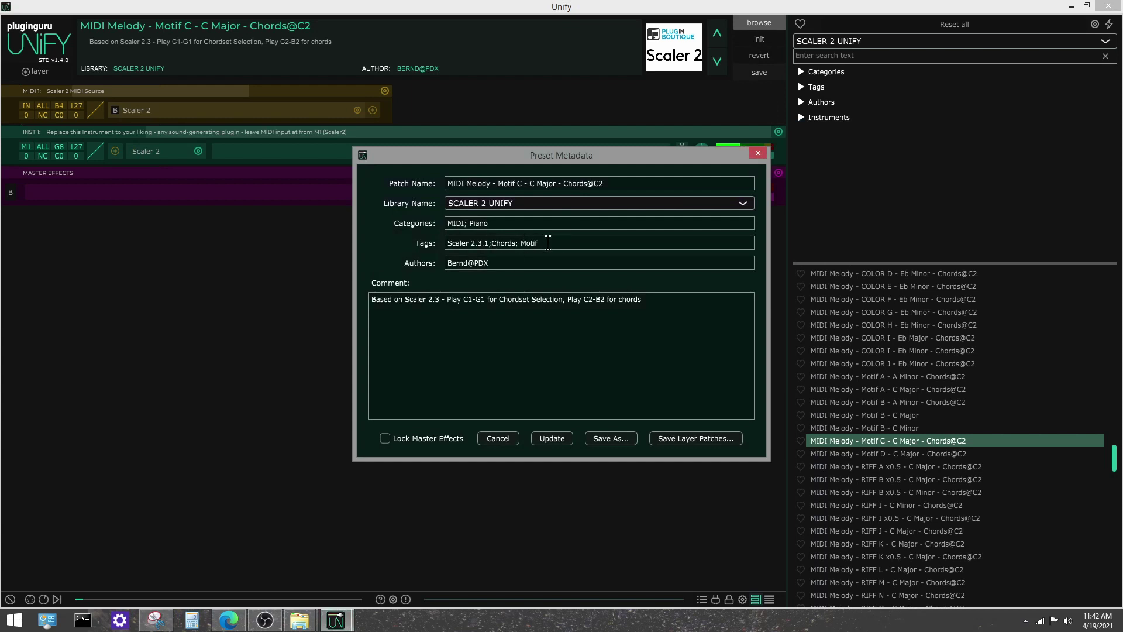
left_click(548, 243)
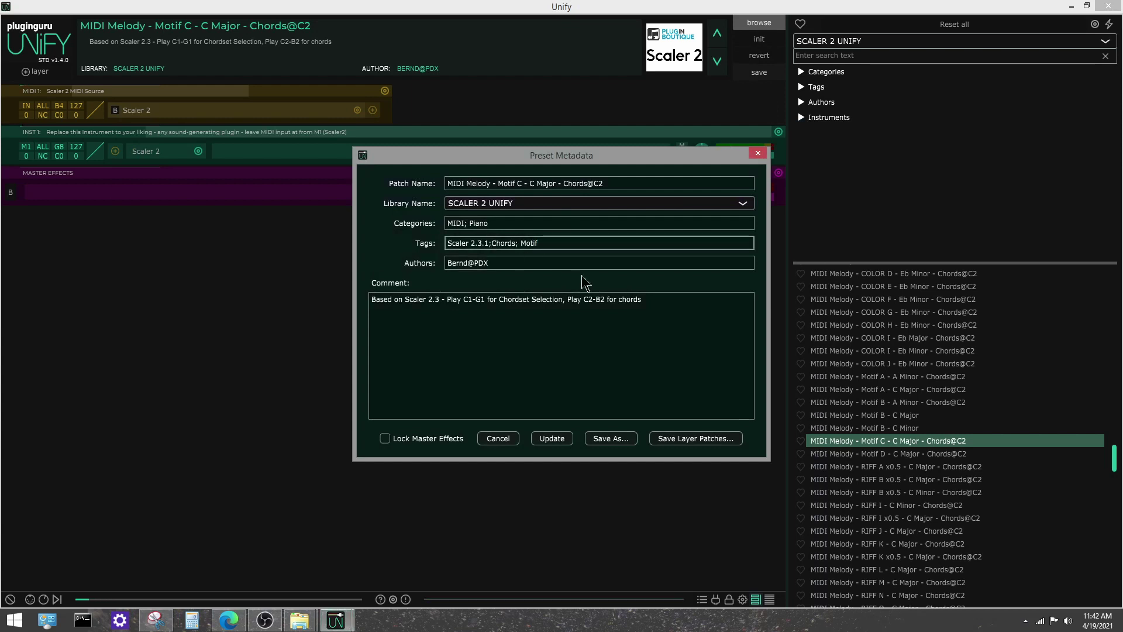
type("; Scale C Major")
left_click(559, 438)
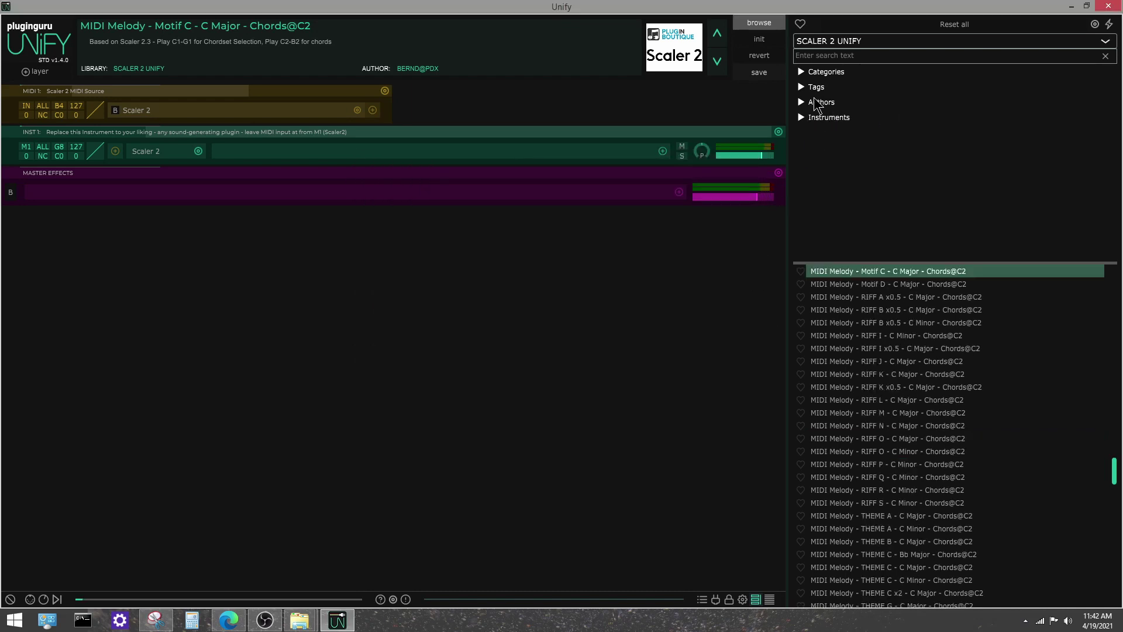
- Try filtering the library by scale tags, including Scale C Major, Scale C Major Pentatonic and Scale A Major
left_click(801, 87)
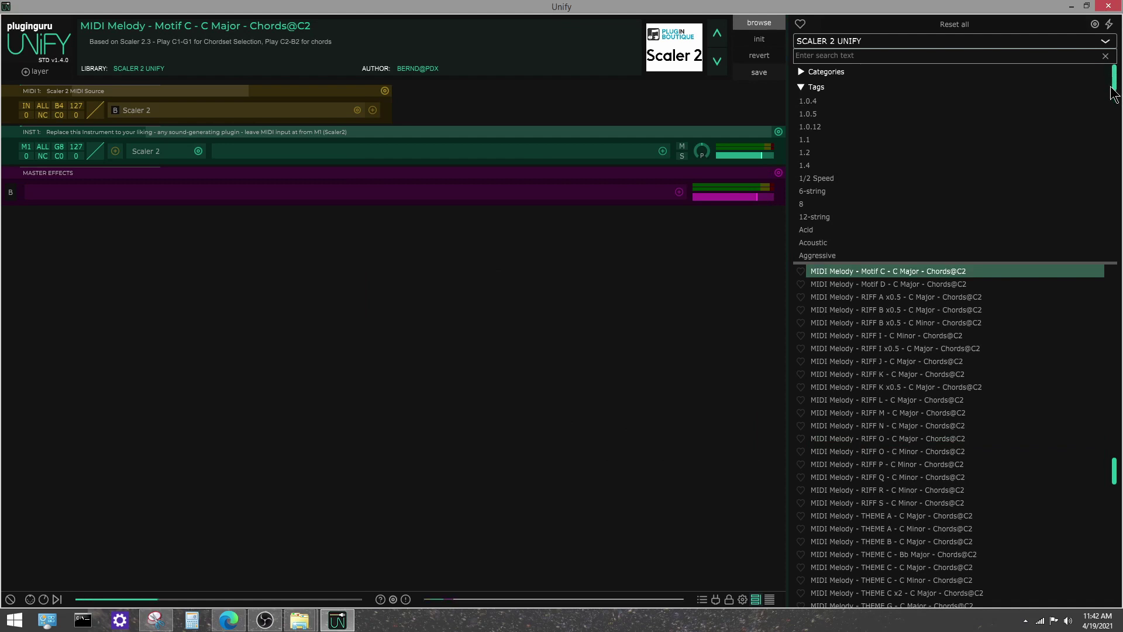
left_click_drag(1114, 77, 1018, 203)
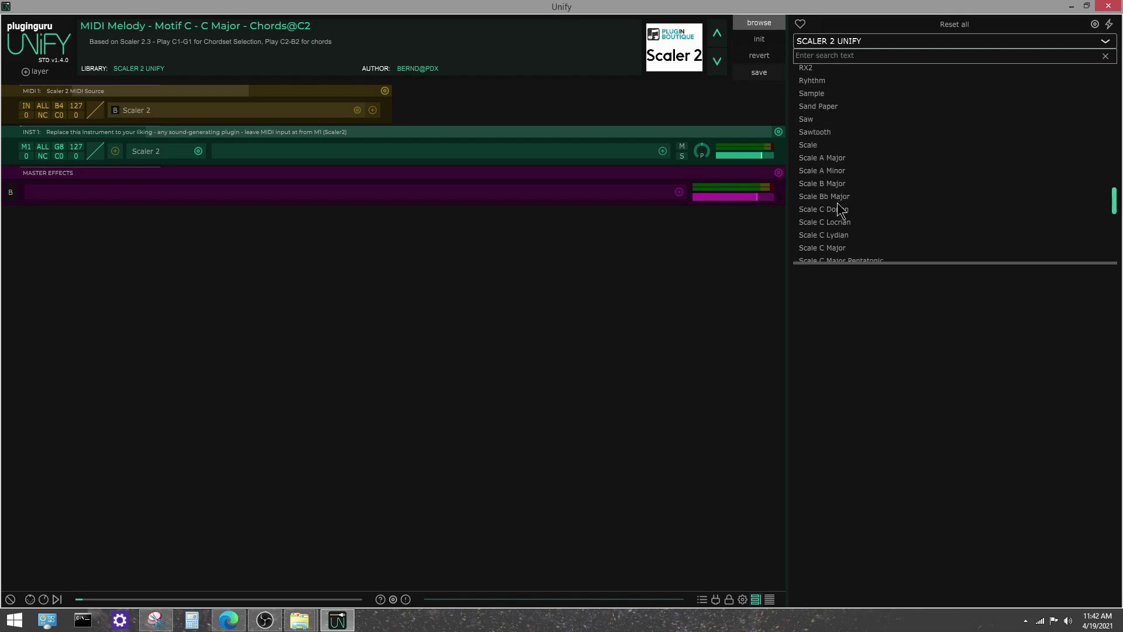
left_click(842, 249)
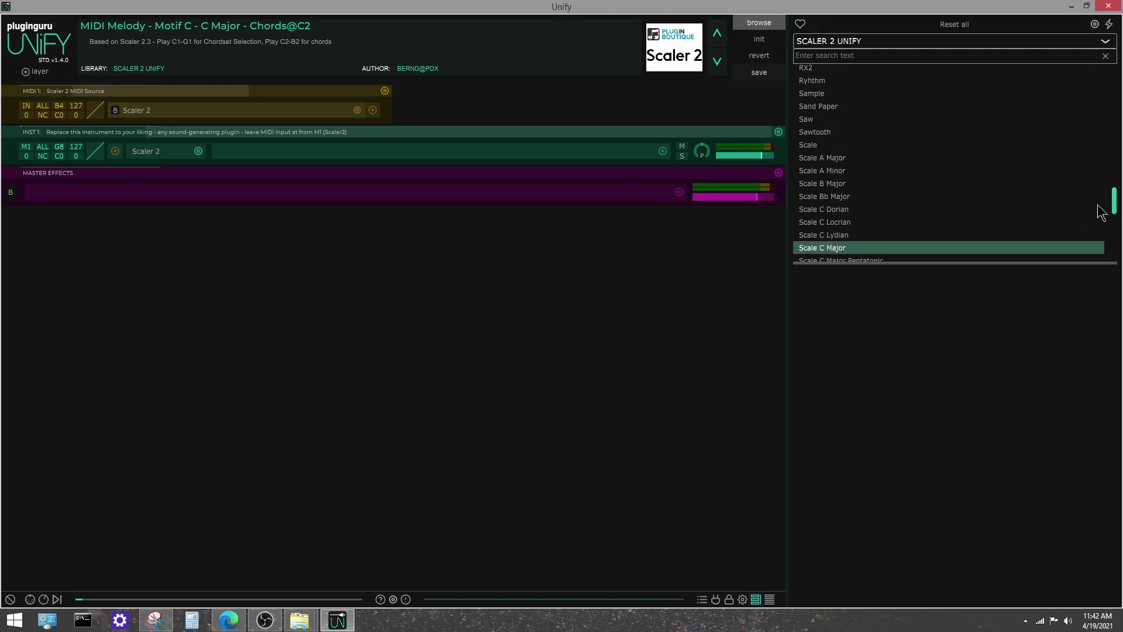
left_click_drag(1114, 201, 1116, 209)
left_click(848, 220)
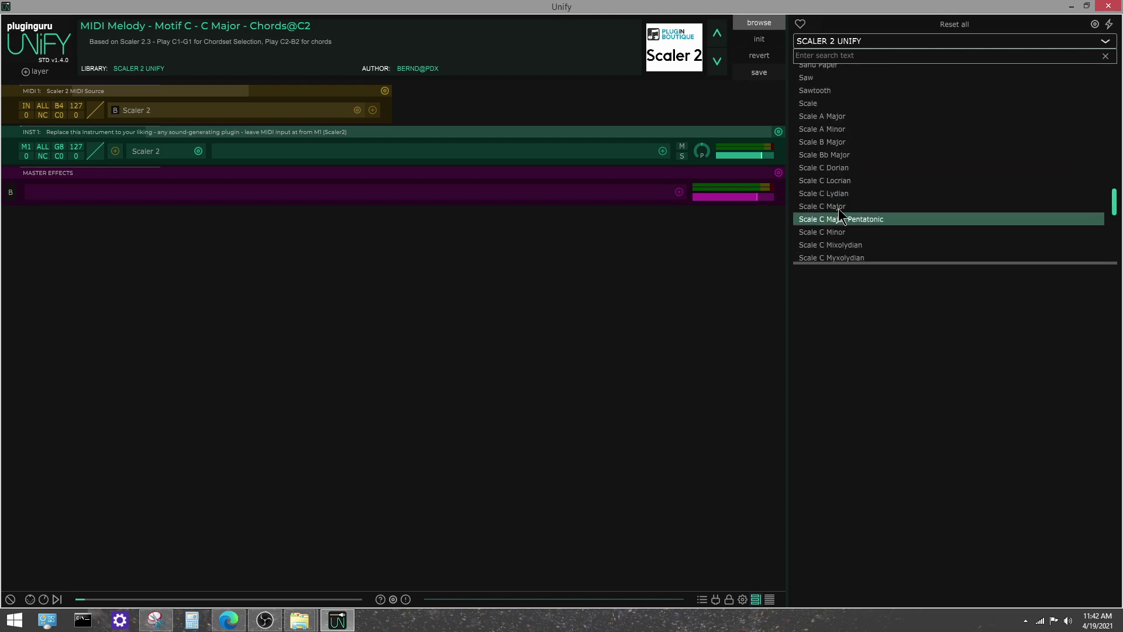
left_click(840, 196)
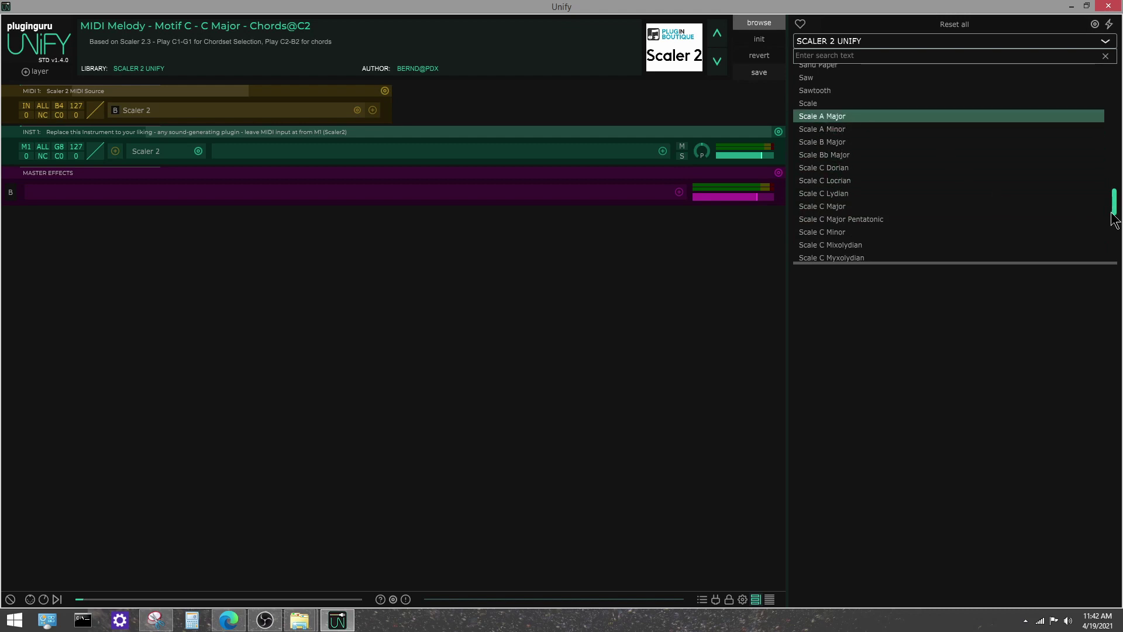
- Shorten the filter area above the patch list and collapse the Tags list
mouse_move(1100, 264)
left_mouse_down()
mouse_move(1084, 443)
mouse_move(1085, 275)
mouse_move(1100, 243)
left_mouse_up()
left_click_drag(1116, 205, 1110, 80)
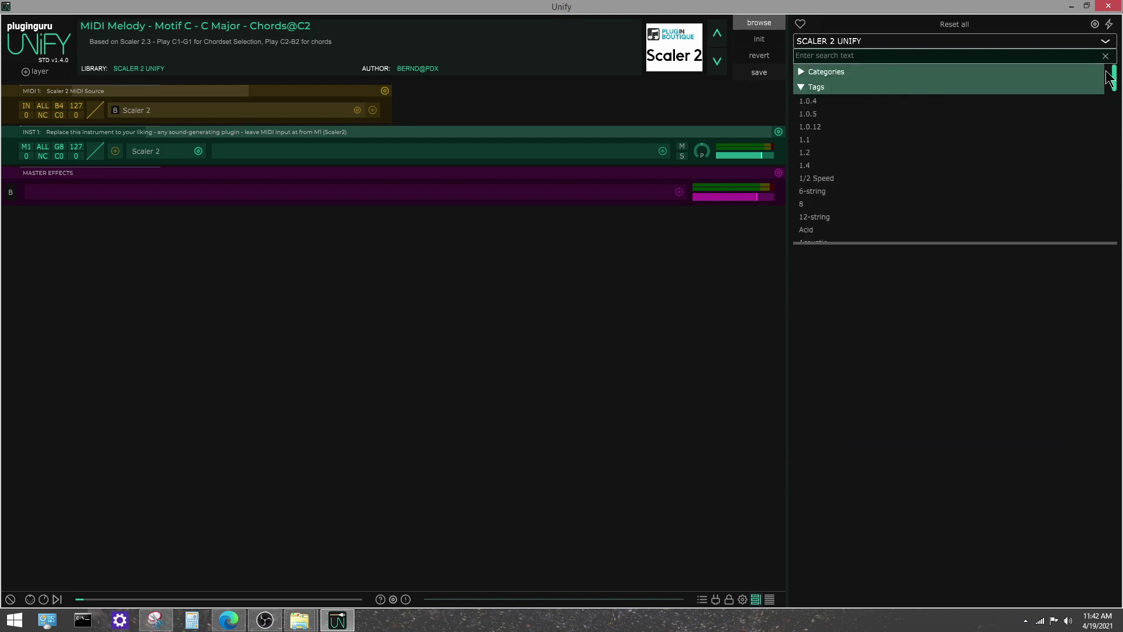
left_click(801, 88)
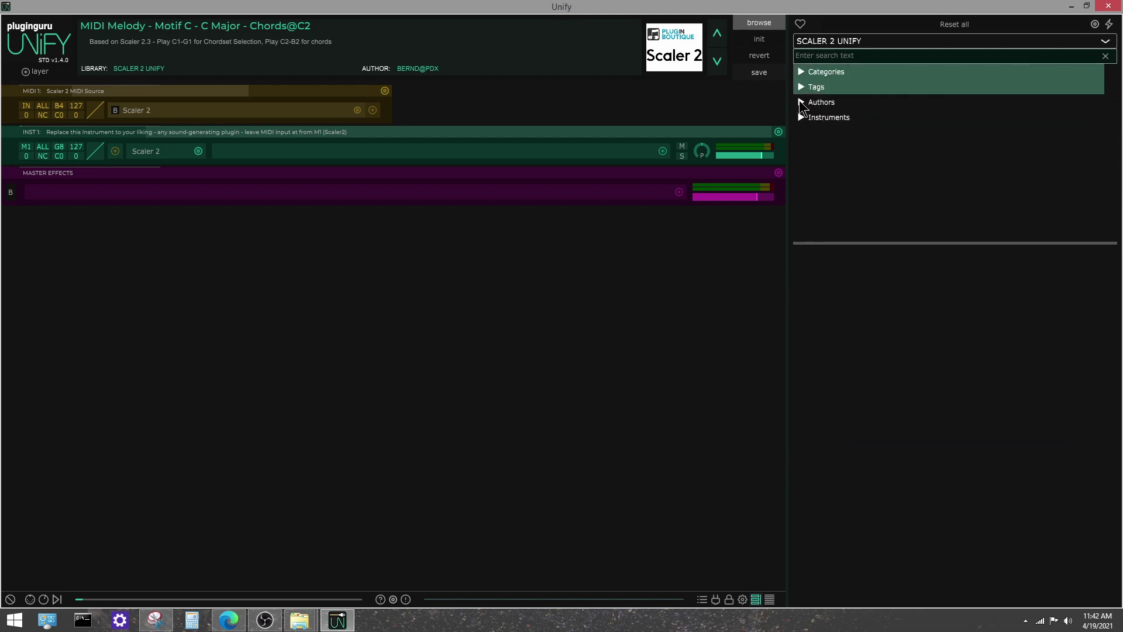